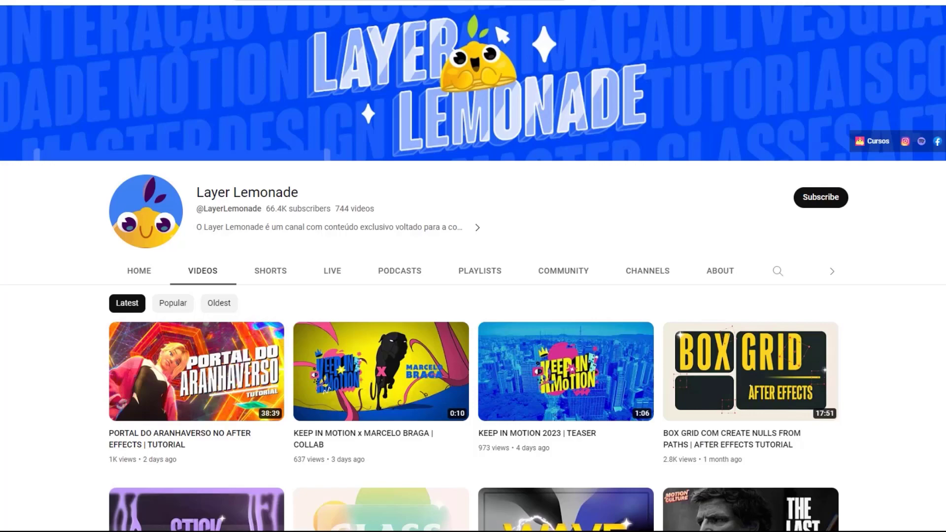
# - Browse the latest video thumbnails on the Layer Lemonade channel page
pyautogui.scroll(-2, 473, 266)
pyautogui.scroll(2, 473, 266)
pyautogui.scroll(-6, 474, 266)
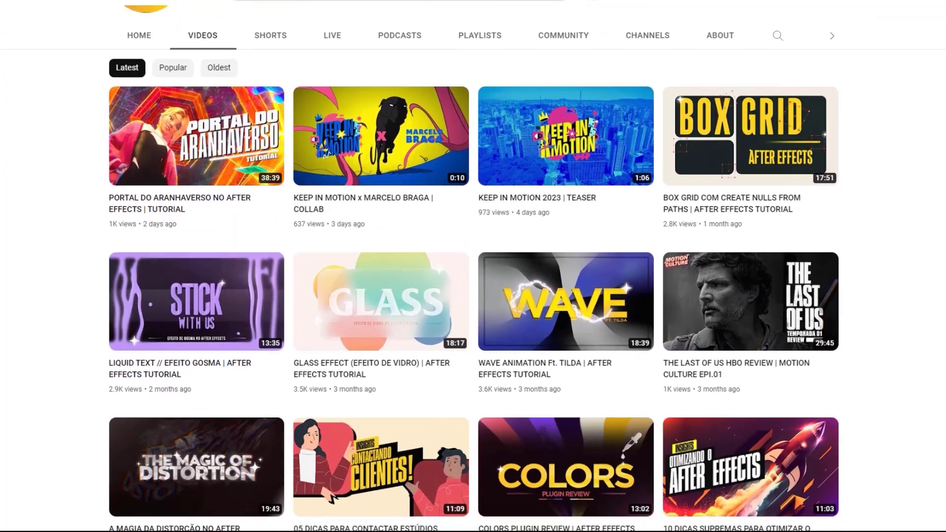
pyautogui.scroll(-8, 473, 266)
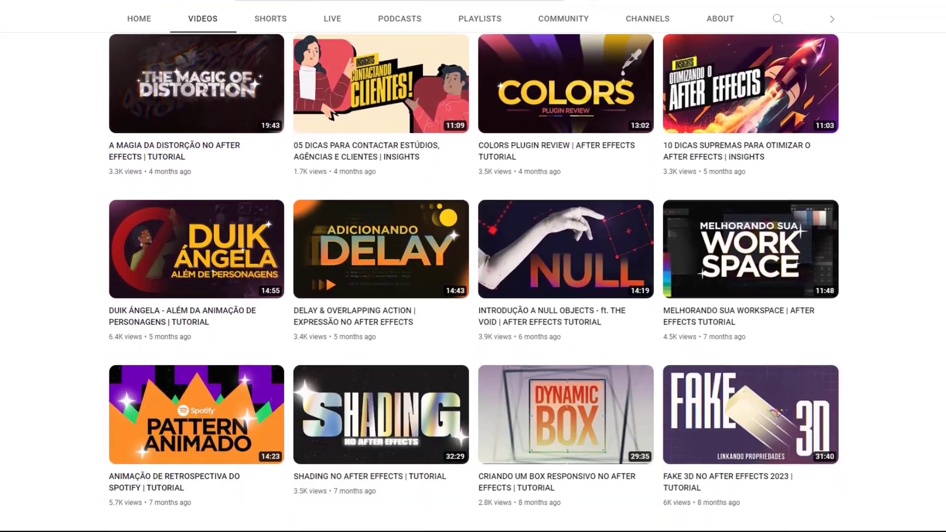
pyautogui.scroll(-6, 473, 266)
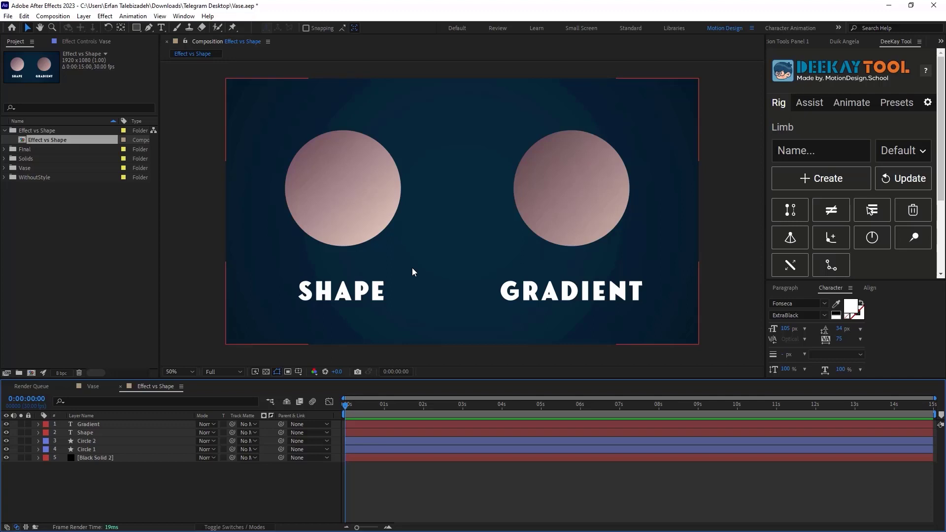
# - Use a Linear Gradient fill on Circle 1 and shift its start and end points inward so the gradient runs steeper
pyautogui.click(333, 220)
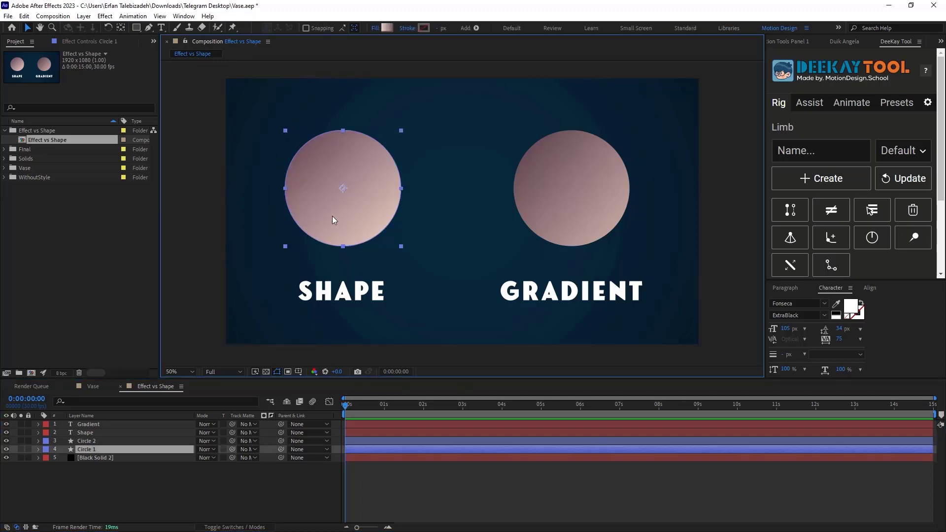
pyautogui.click(381, 28)
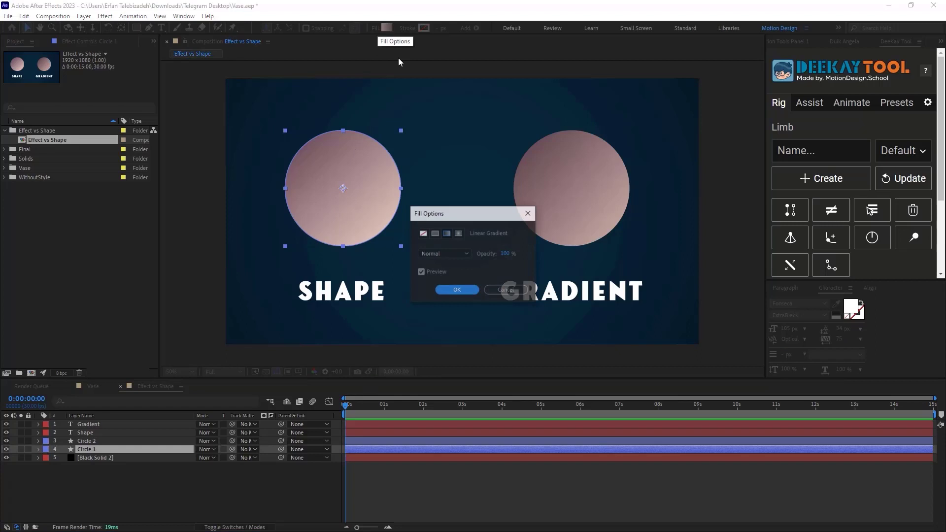
pyautogui.click(447, 236)
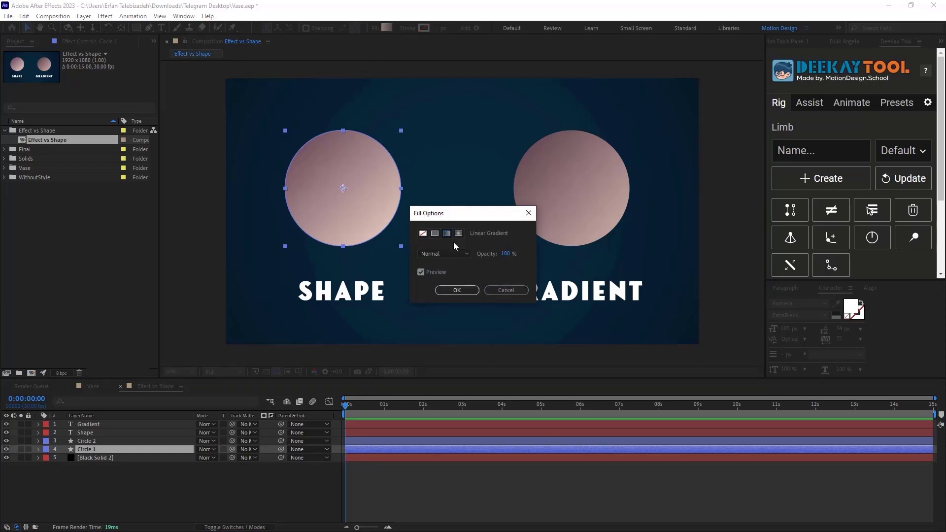
pyautogui.click(457, 290)
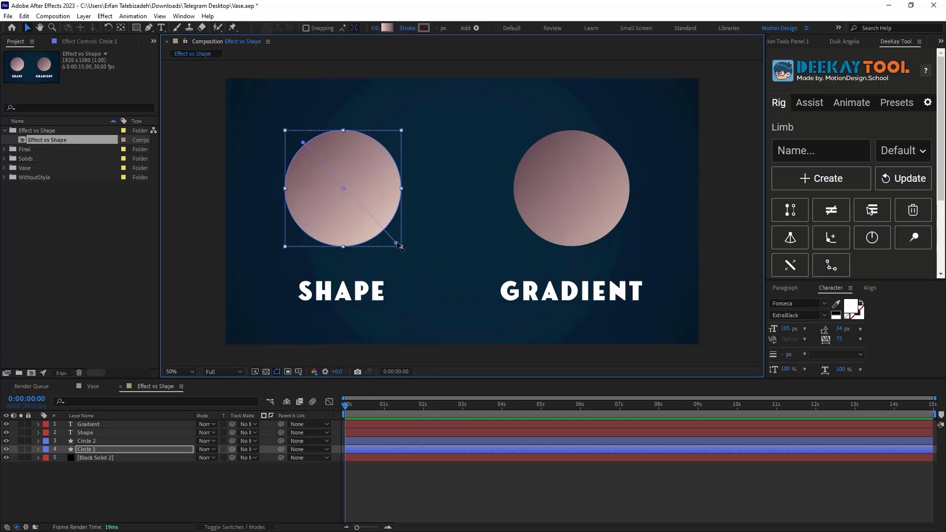
pyautogui.moveTo(397, 244); pyautogui.dragTo(375, 244)
pyautogui.moveTo(303, 142)
pyautogui.mouseDown()
pyautogui.moveTo(370, 119)
pyautogui.moveTo(336, 168)
pyautogui.moveTo(363, 242)
pyautogui.moveTo(302, 126)
pyautogui.moveTo(311, 140)
pyautogui.mouseUp()
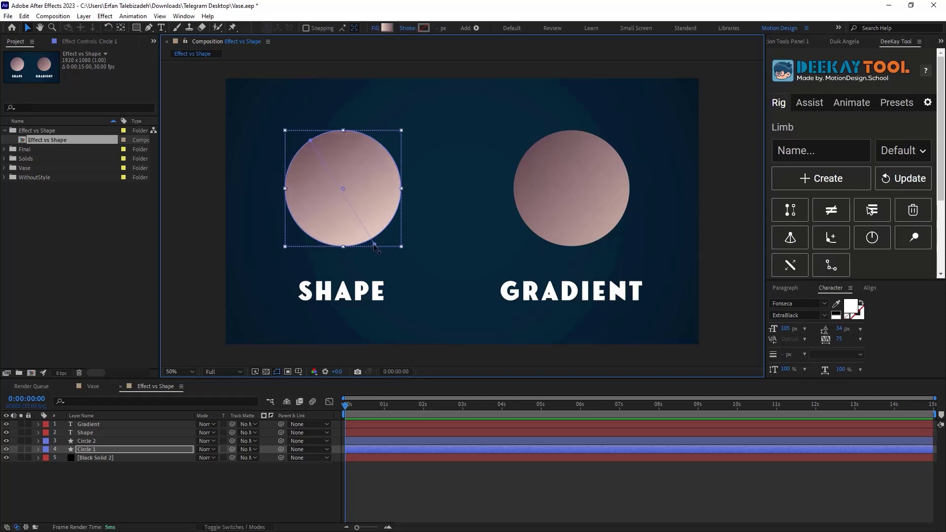
# - Inspect the Gradient Ramp effect on Circle 2 and locate that effect by searching the available effects for "gradi"
pyautogui.click(542, 177)
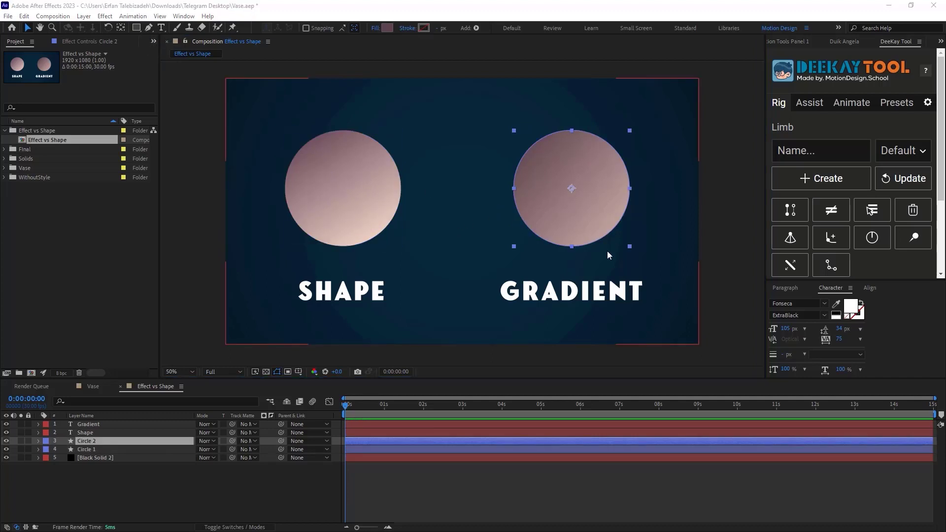
pyautogui.click(85, 43)
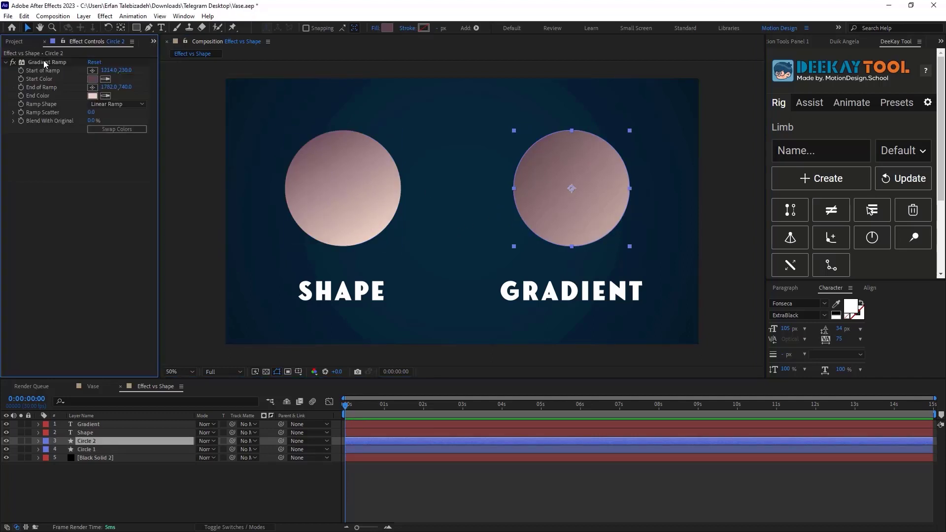
pyautogui.click(185, 16)
pyautogui.click(238, 109)
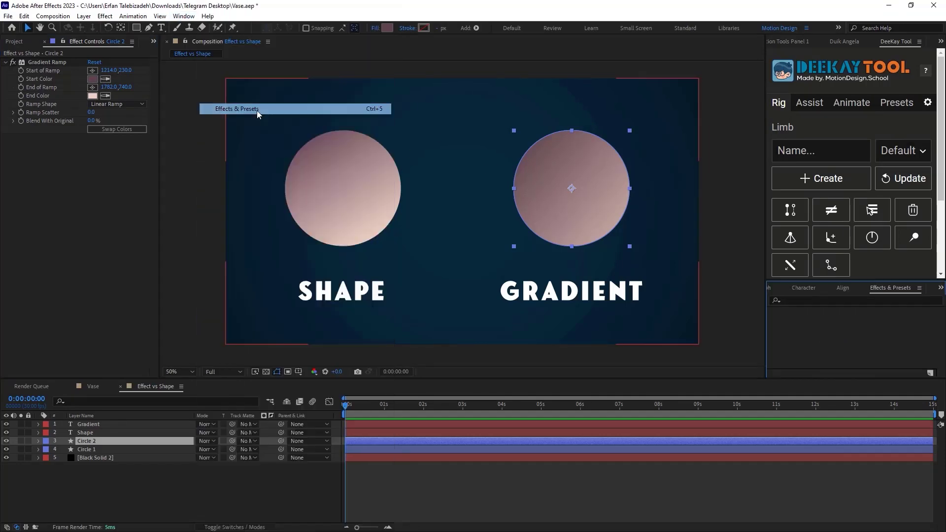
pyautogui.write('gradi')
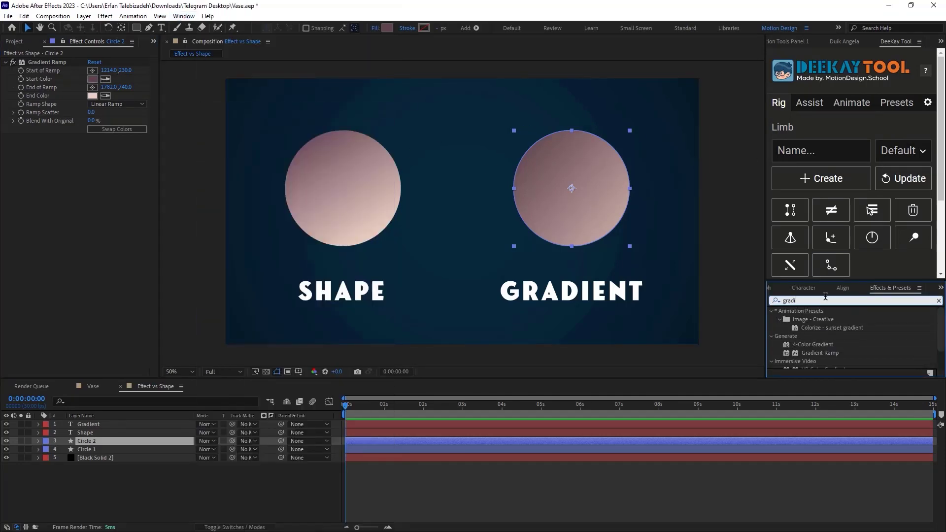
pyautogui.click(819, 353)
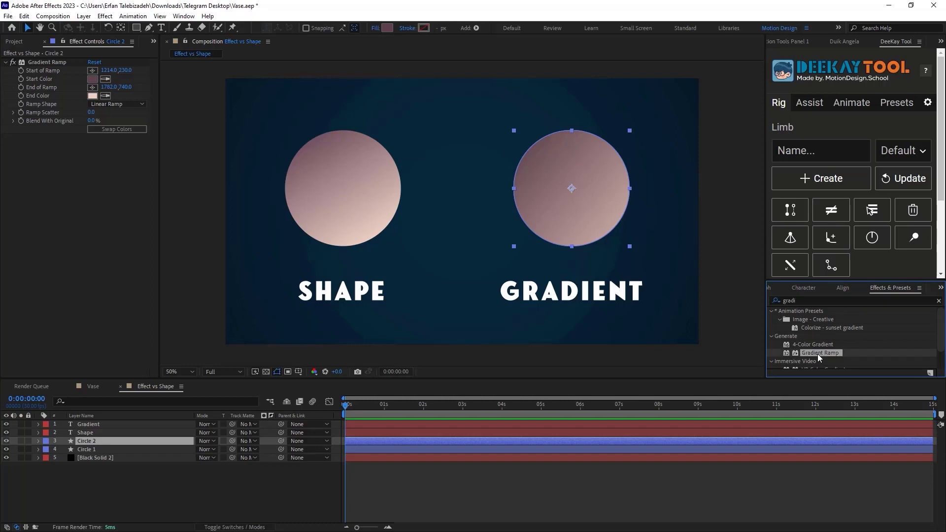
pyautogui.click(919, 287)
pyautogui.click(900, 290)
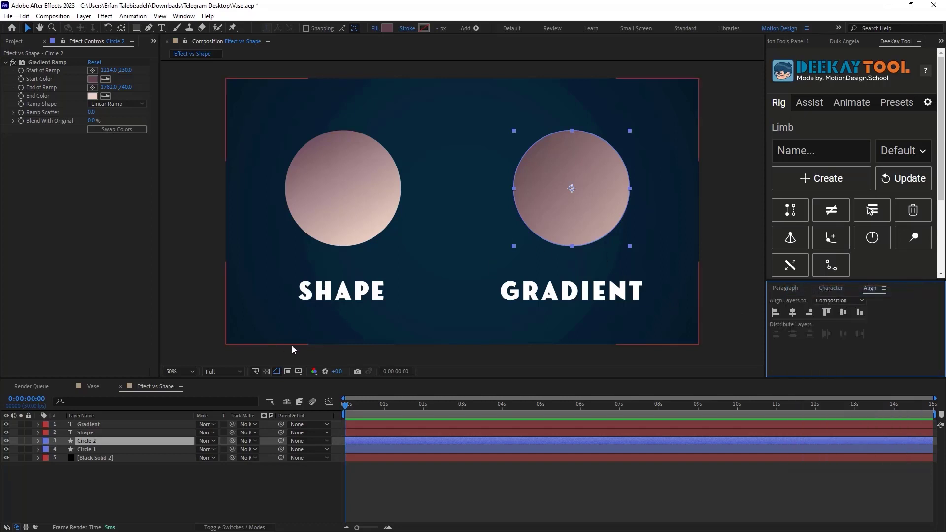
# - Place Circle 2's Gradient Ramp start point at 1214, 232 and its end point at 1776, 740
pyautogui.click(93, 70)
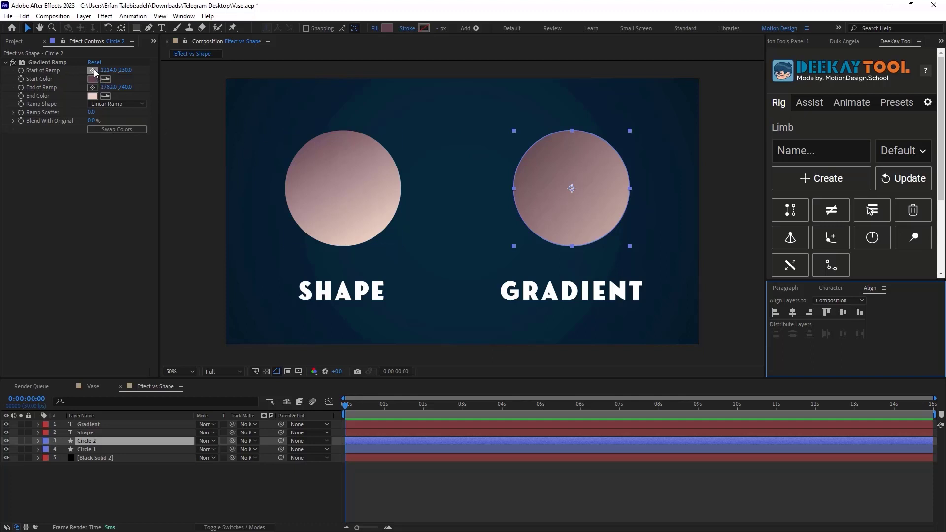
pyautogui.click(525, 136)
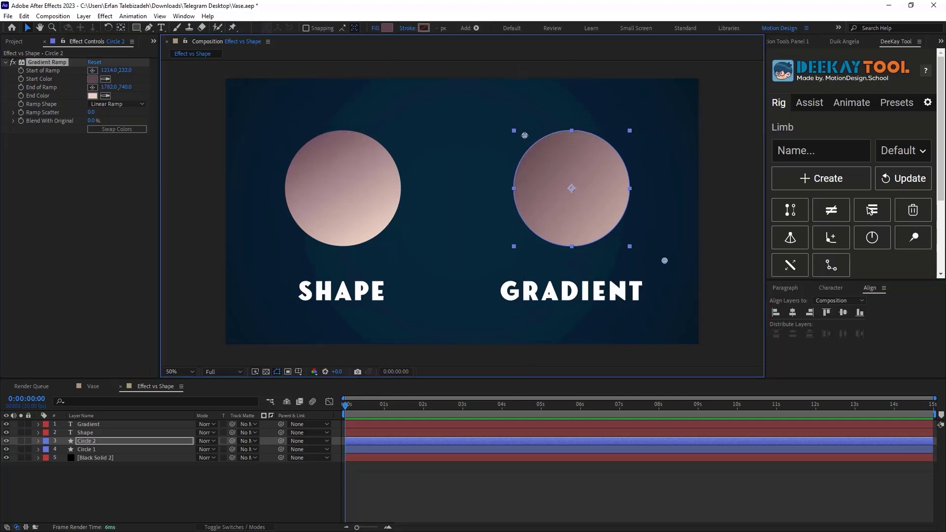
pyautogui.click(93, 87)
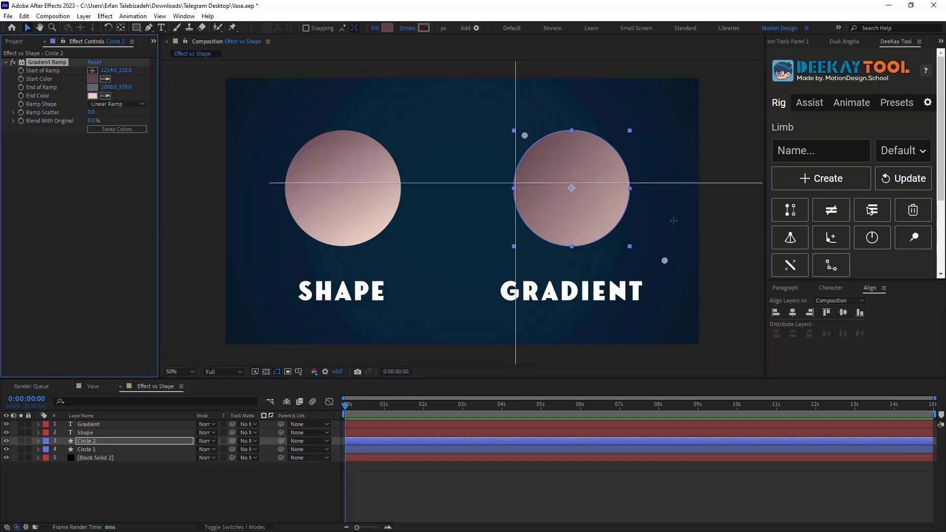
pyautogui.click(663, 260)
# - Try moving Circle 2 and Circle 1 in turn to compare how their gradients follow the shapes
pyautogui.scroll(-2, 475, 211)
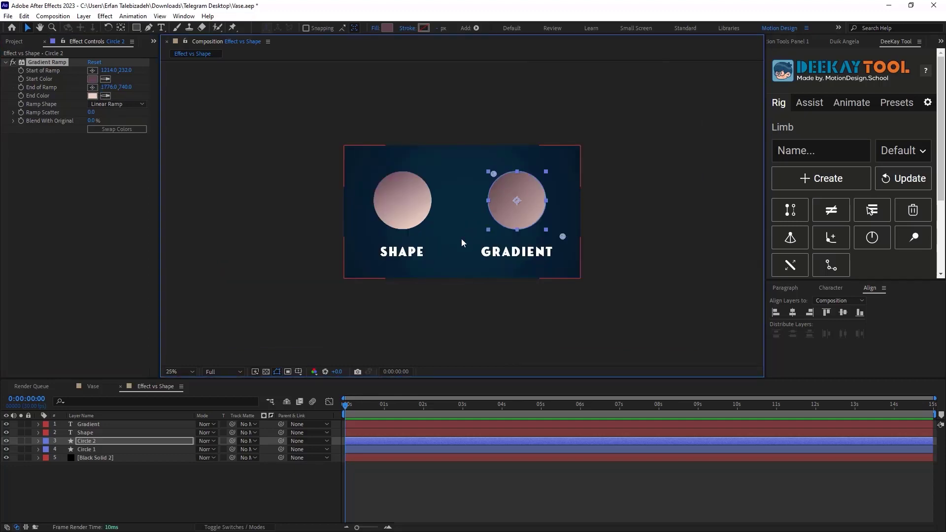
pyautogui.click(105, 458)
pyautogui.click(96, 440)
pyautogui.moveTo(522, 214)
pyautogui.mouseDown()
pyautogui.moveTo(448, 200)
pyautogui.moveTo(468, 186)
pyautogui.moveTo(509, 190)
pyautogui.moveTo(514, 205)
pyautogui.moveTo(469, 213)
pyautogui.moveTo(451, 189)
pyautogui.moveTo(517, 181)
pyautogui.moveTo(524, 200)
pyautogui.mouseUp()
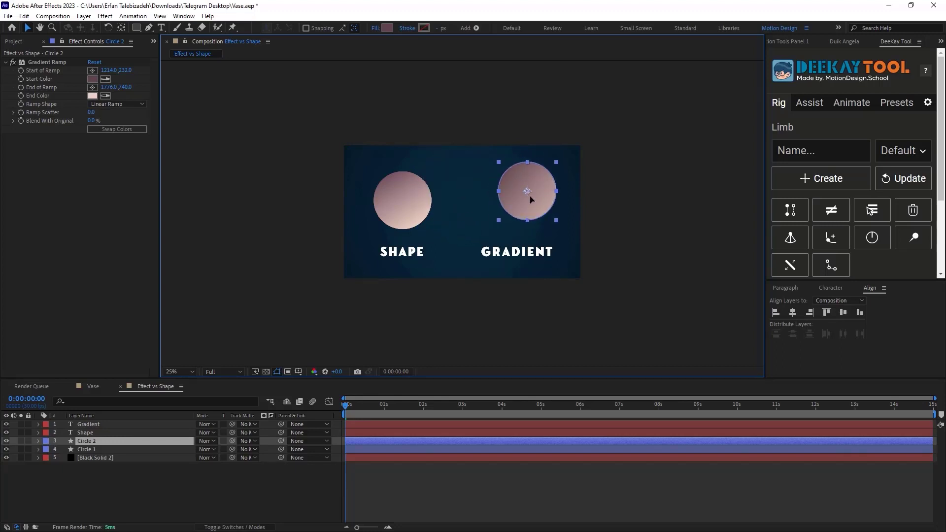
pyautogui.click(147, 451)
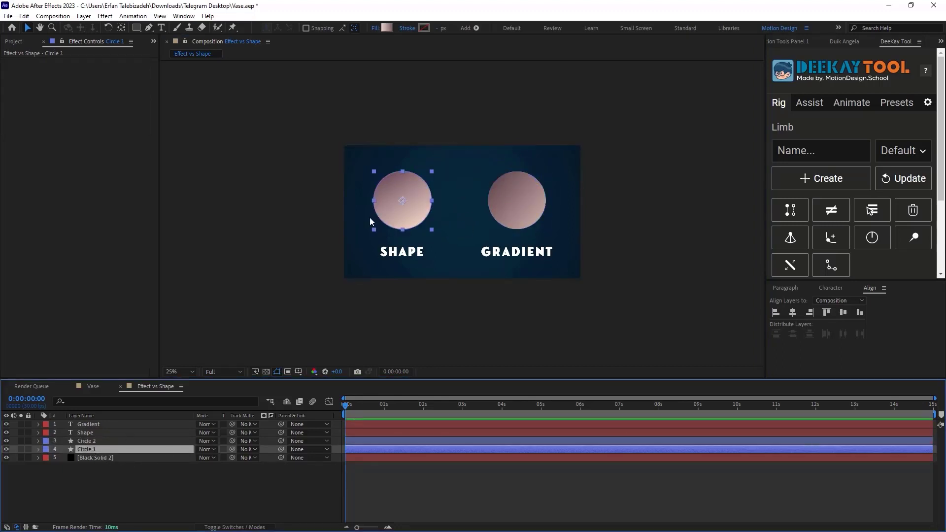
pyautogui.moveTo(390, 205); pyautogui.dragTo(409, 203)
pyautogui.click(195, 483)
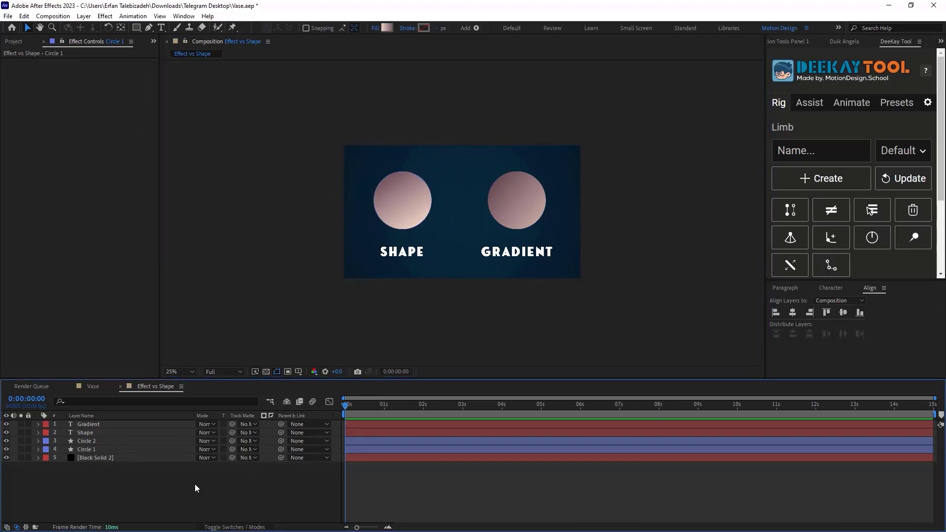
# - Add the expression toComp(value) to Circle 2's Start of Ramp and reposition the start point just off the circle's upper left
pyautogui.click(108, 449)
pyautogui.press('.')
pyautogui.press('.')
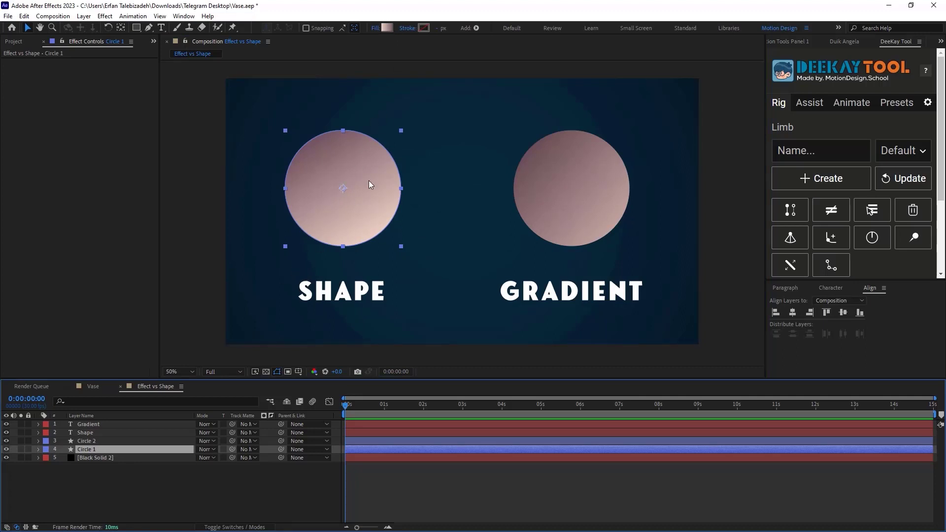
pyautogui.hotkey('ctrl', 'Up')
pyautogui.press(',')
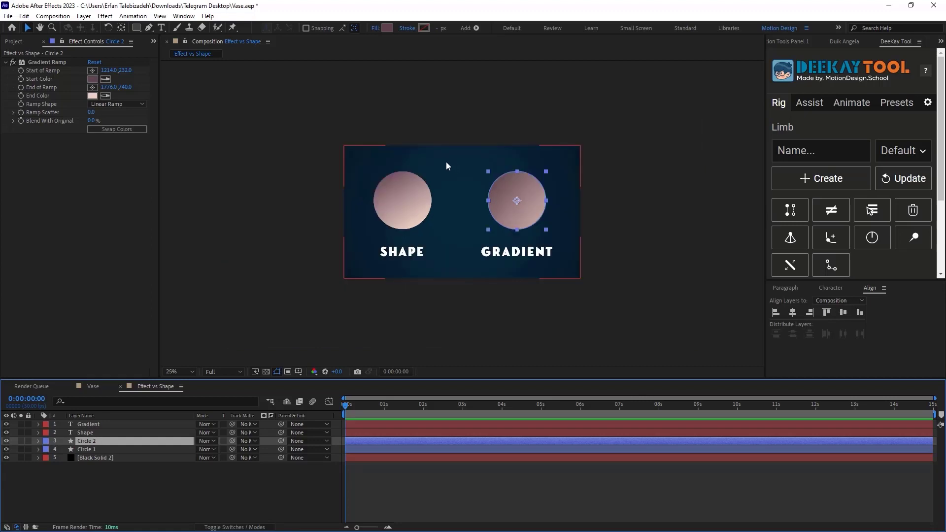
pyautogui.keyDown('alt'); pyautogui.click(20, 71); pyautogui.keyUp('alt')
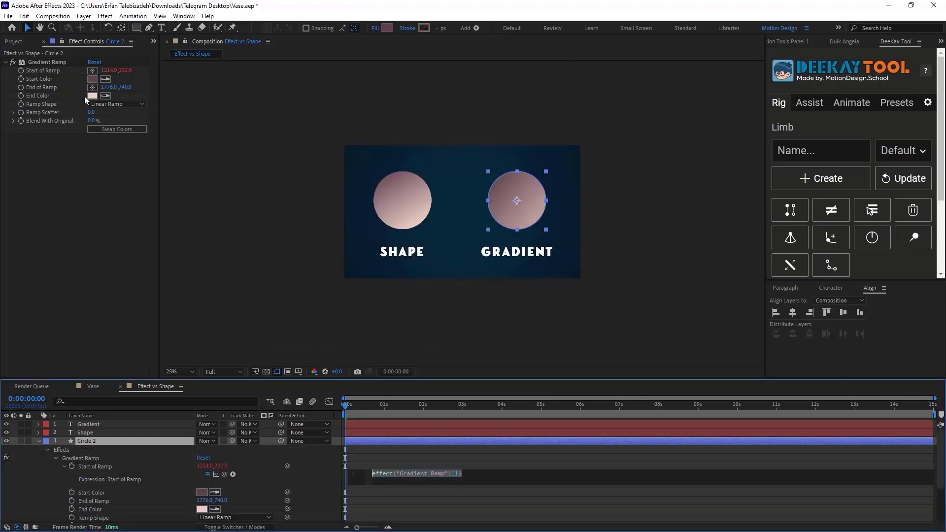
pyautogui.write('toco')
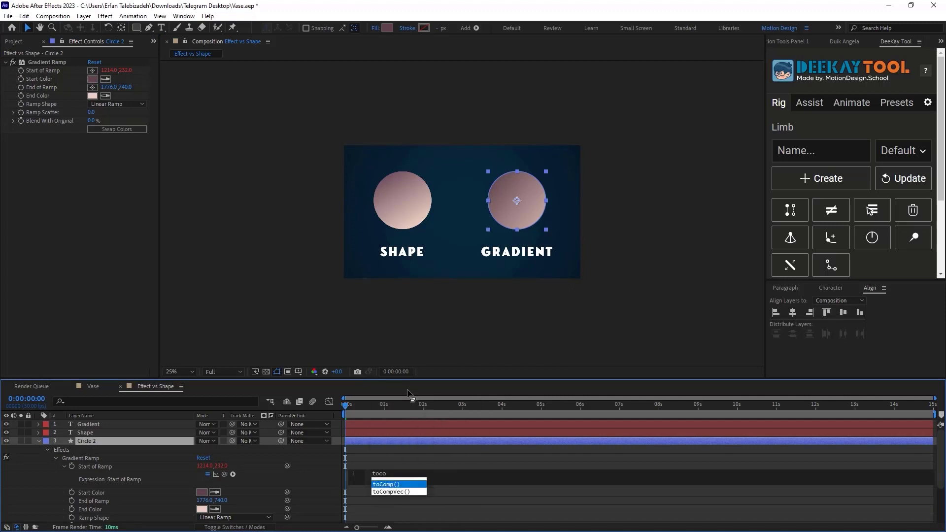
pyautogui.press('Return')
pyautogui.write('value')
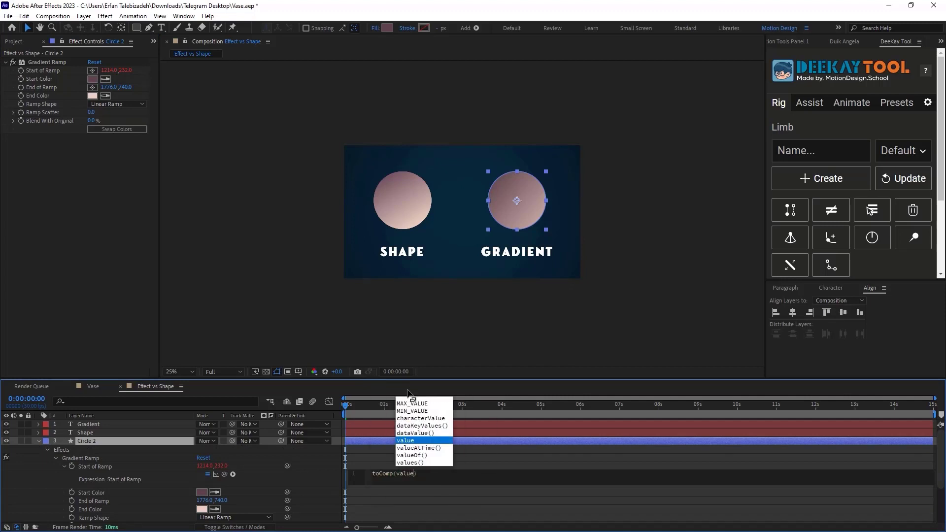
pyautogui.click(468, 457)
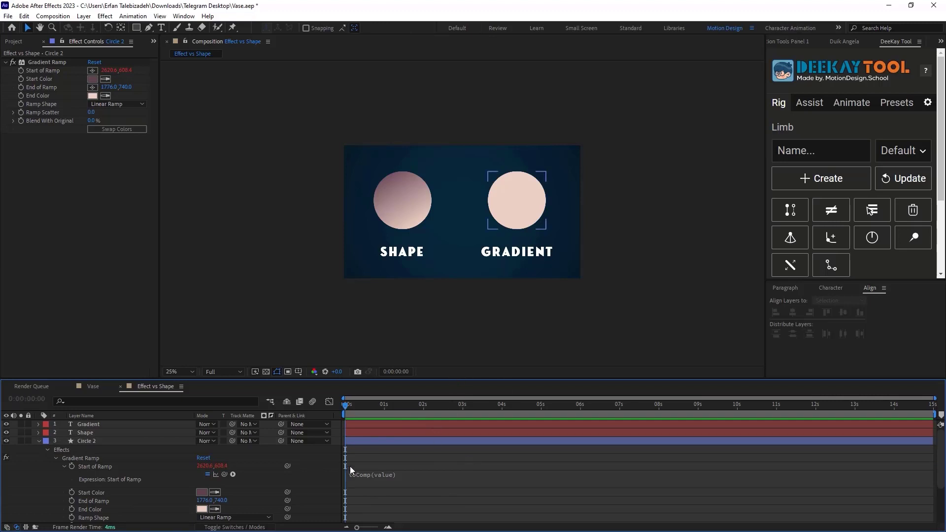
pyautogui.click(105, 465)
pyautogui.moveTo(664, 220); pyautogui.dragTo(480, 175)
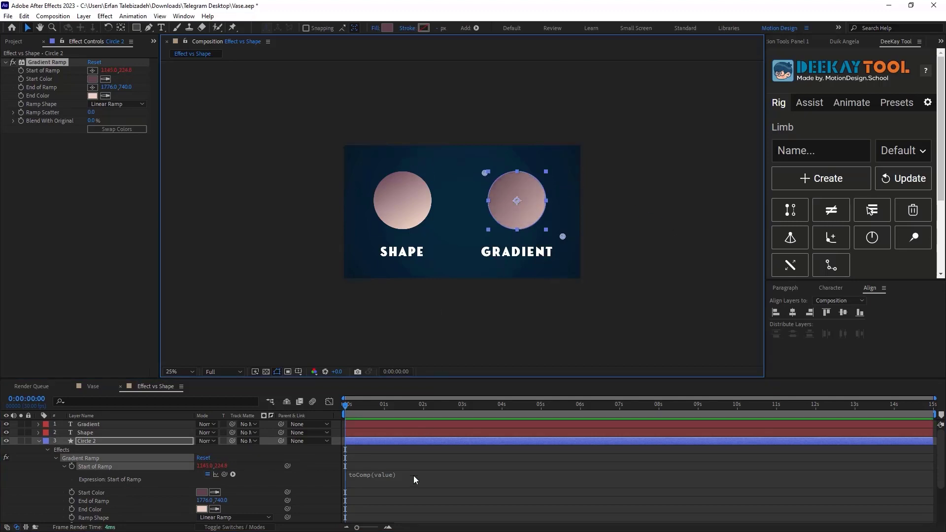
# - Copy the toComp(value) expression to Circle 2's End of Ramp and bring the ramp's end point back to the circle
pyautogui.click(360, 477)
pyautogui.hotkey('ctrl', 'c')
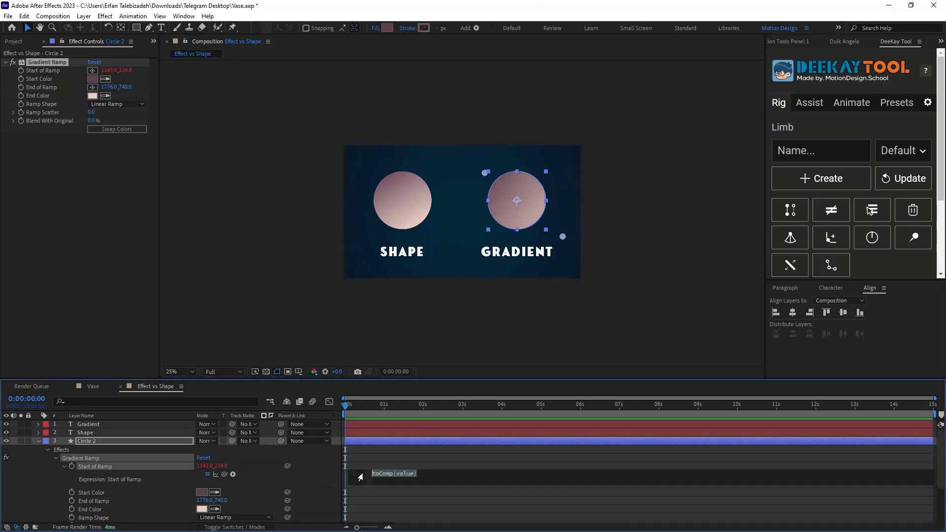
pyautogui.keyDown('alt'); pyautogui.click(22, 87); pyautogui.keyUp('alt')
pyautogui.hotkey('ctrl', 'v')
pyautogui.click(613, 304)
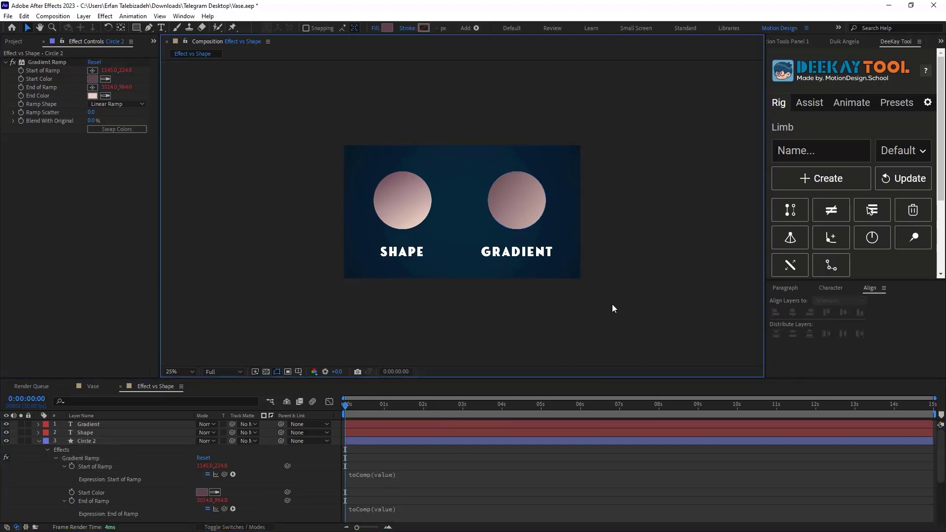
pyautogui.click(103, 501)
pyautogui.moveTo(716, 264); pyautogui.dragTo(526, 199)
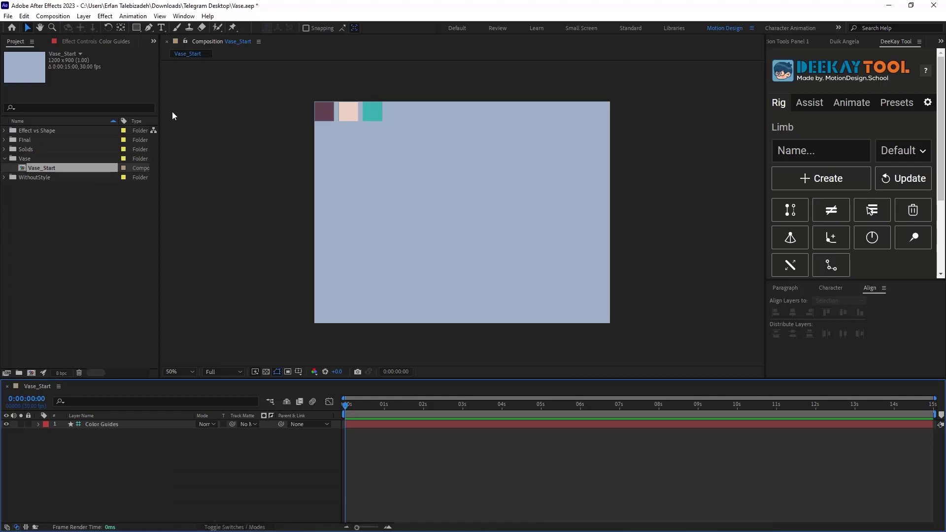
# - Create an ellipse shape layer with a solid light pink fill spanning the whole Vase_Start composition, and select the layer
pyautogui.click(140, 25)
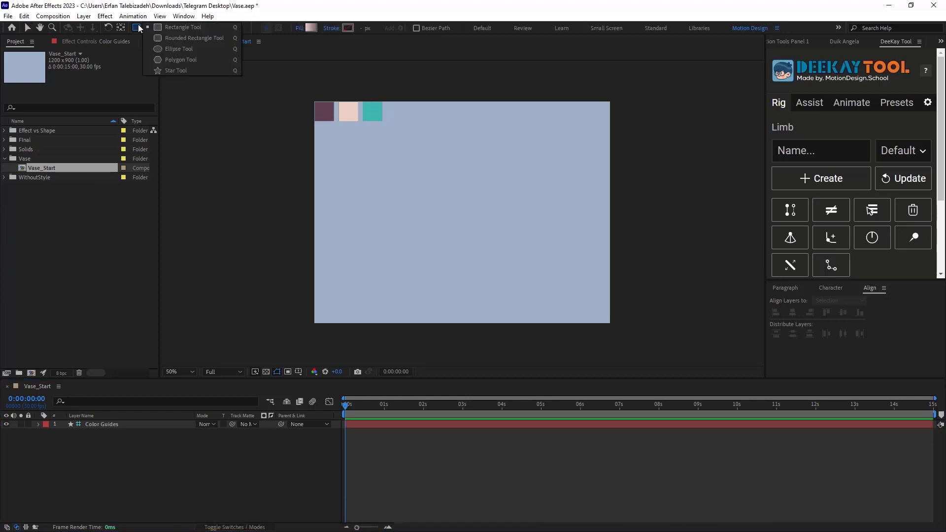
pyautogui.click(185, 53)
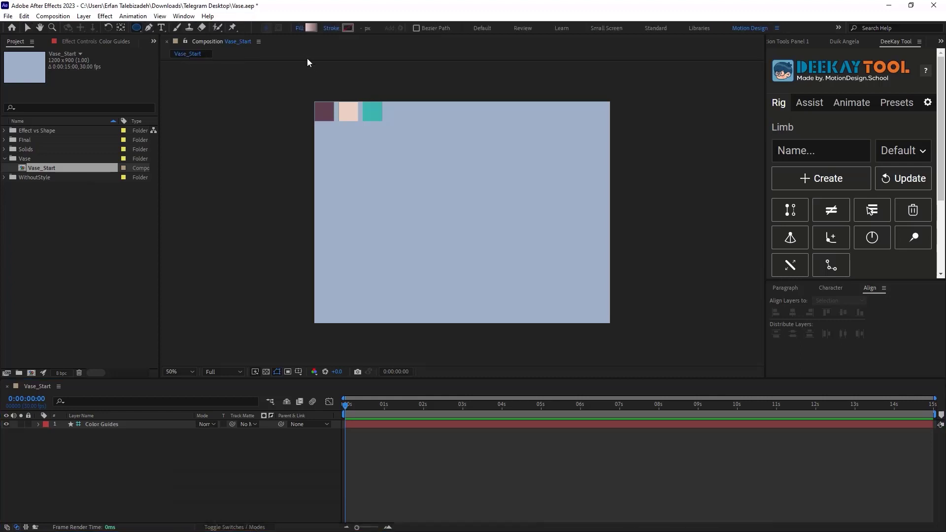
pyautogui.click(299, 29)
pyautogui.click(437, 233)
pyautogui.click(457, 290)
pyautogui.doubleClick(137, 28)
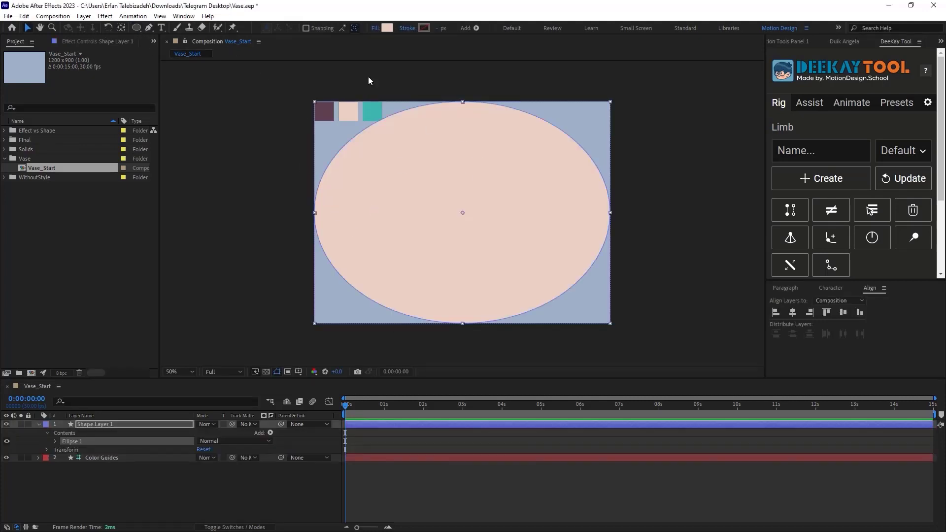
pyautogui.click(89, 424)
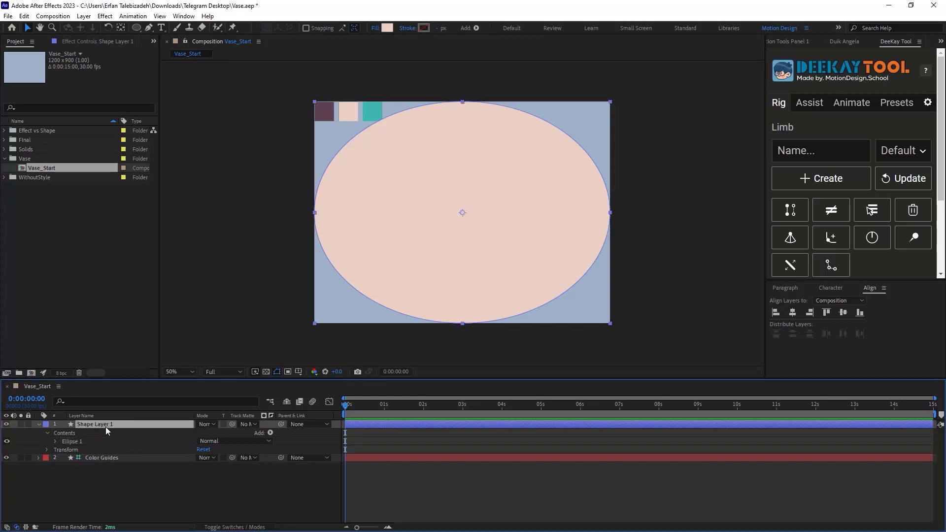
# - Rename the new ellipse shape layer as Vase
pyautogui.press('Return')
pyautogui.write('Vae')
pyautogui.press('Return')
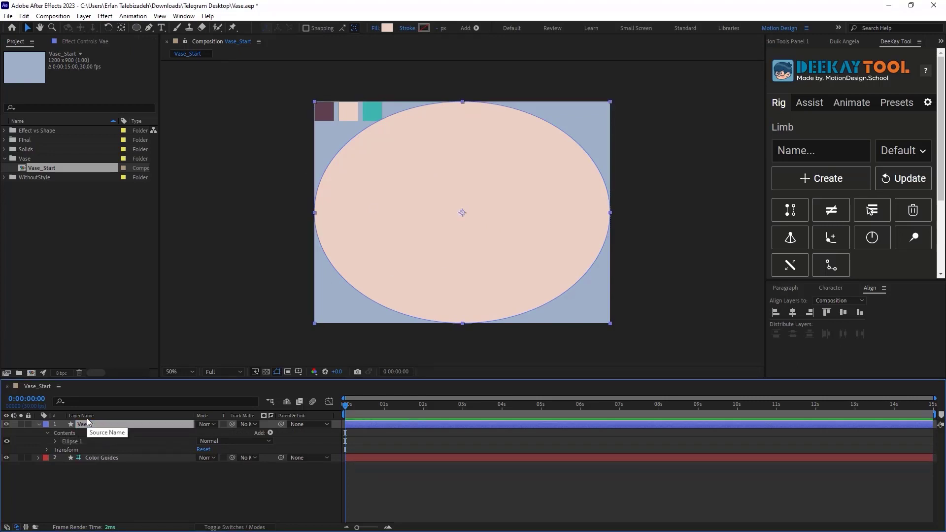
pyautogui.press('Return')
pyautogui.write('Vase')
pyautogui.press('Return')
# - Turn the Vase ellipse into a circle by setting its Ellipse Path size to 450 by 450, and deselect the layer
pyautogui.click(56, 442)
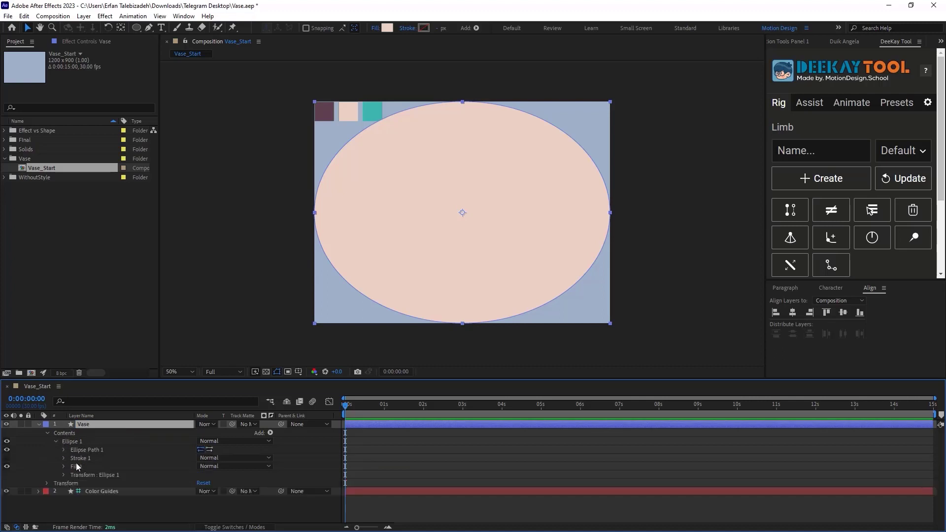
pyautogui.click(65, 450)
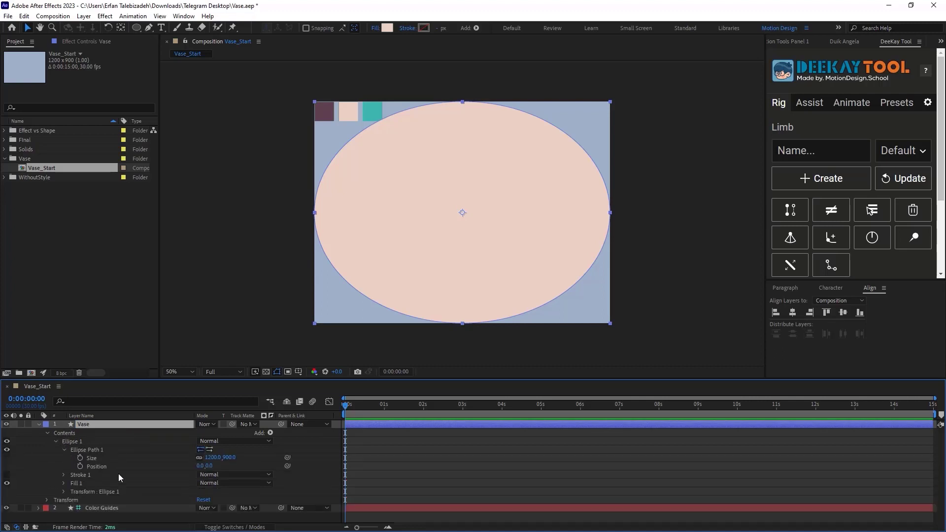
pyautogui.click(199, 459)
pyautogui.click(231, 458)
pyautogui.write('1200')
pyautogui.press('Return')
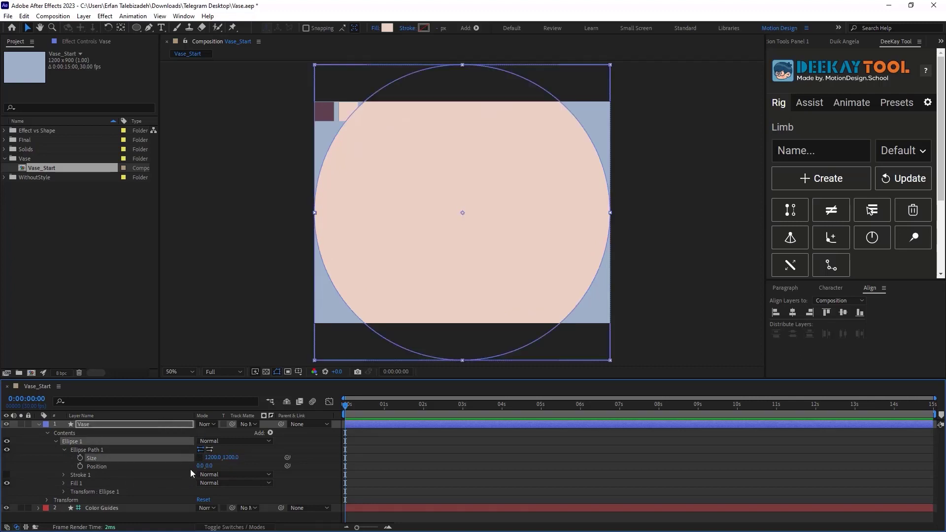
pyautogui.click(212, 457)
pyautogui.write('450')
pyautogui.press('Return')
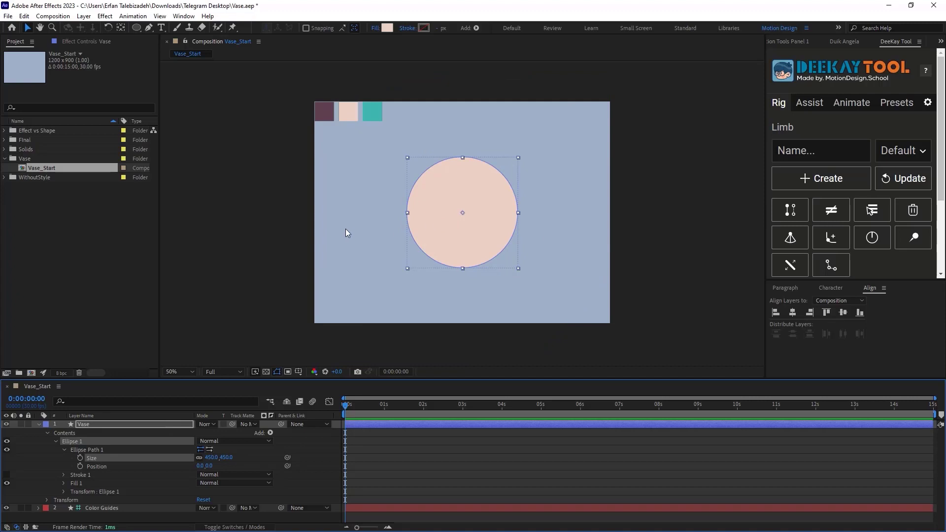
pyautogui.click(40, 426)
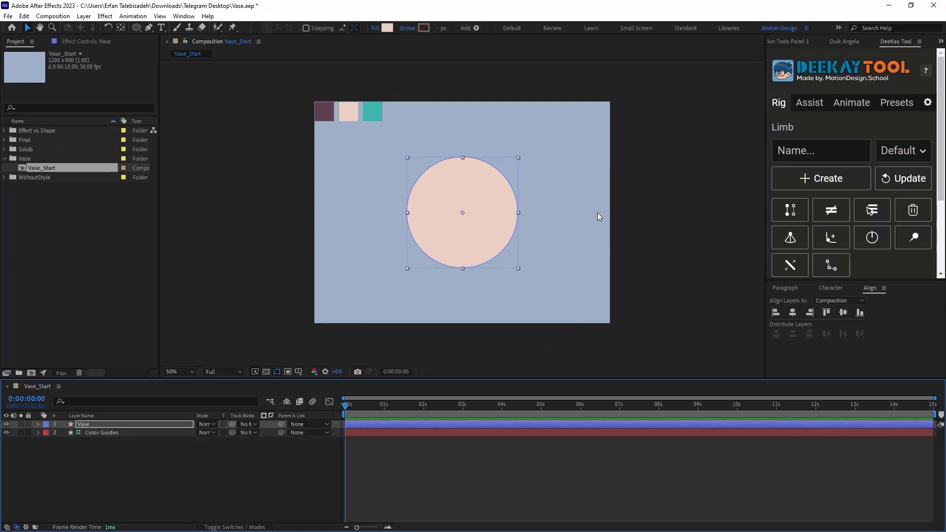
pyautogui.click(153, 467)
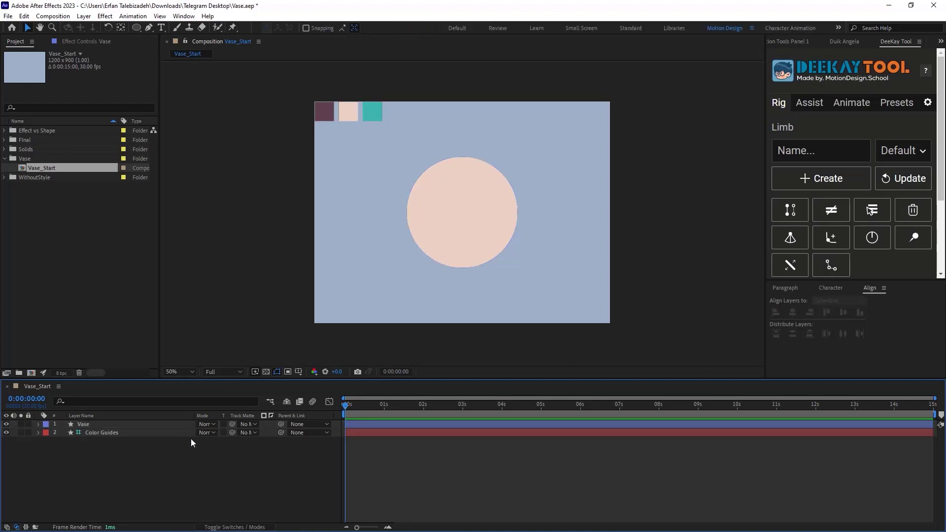
# - Draw a light pink rectangle on a new shape layer, spanning the composition's full width from its upper edge to just above the circle's centre
pyautogui.click(137, 28)
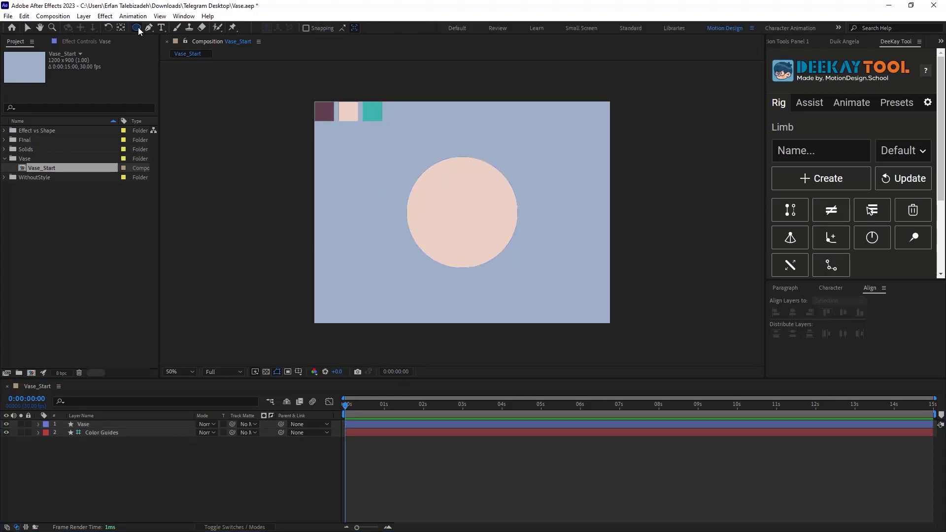
pyautogui.click(161, 28)
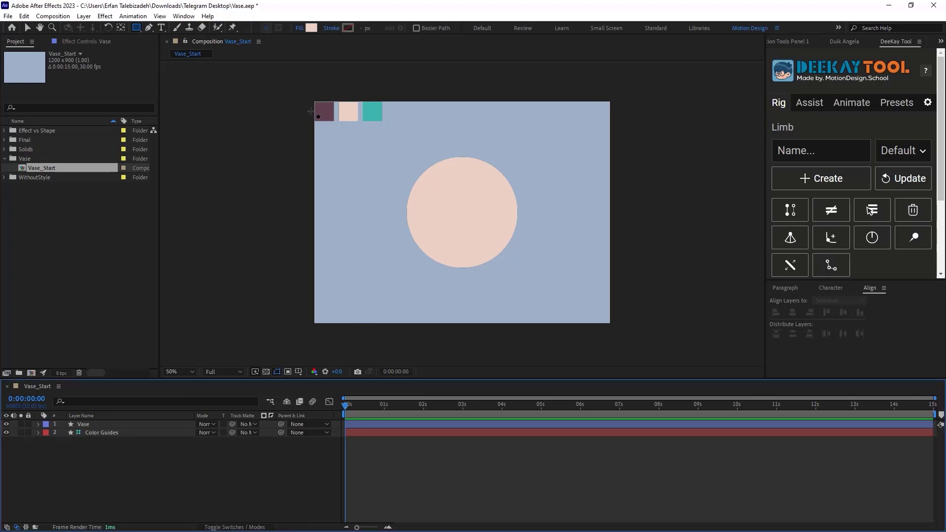
pyautogui.moveTo(312, 100); pyautogui.dragTo(611, 202)
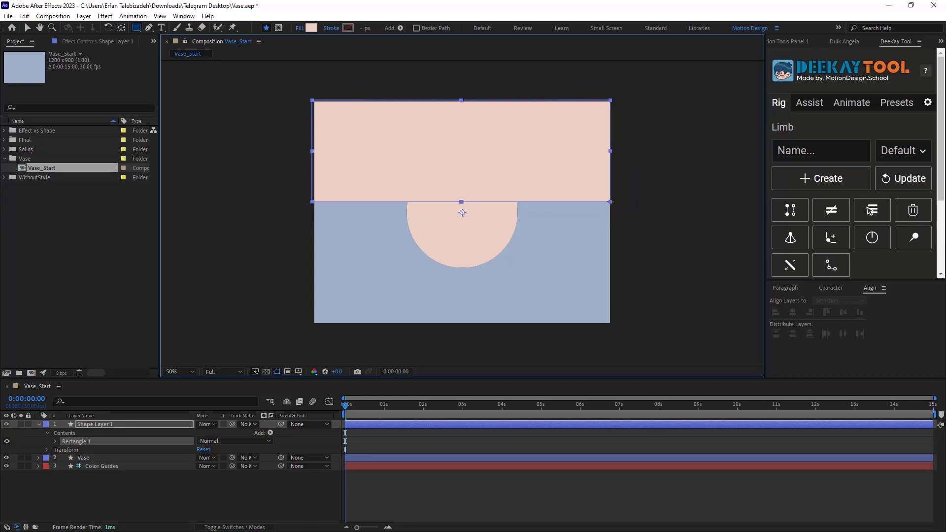
# - Centre the rectangle layer's anchor point on its content and rename the layer as Mask
pyautogui.click(108, 423)
pyautogui.hotkey('ctrl', 'alt', 'Home')
pyautogui.press('Return')
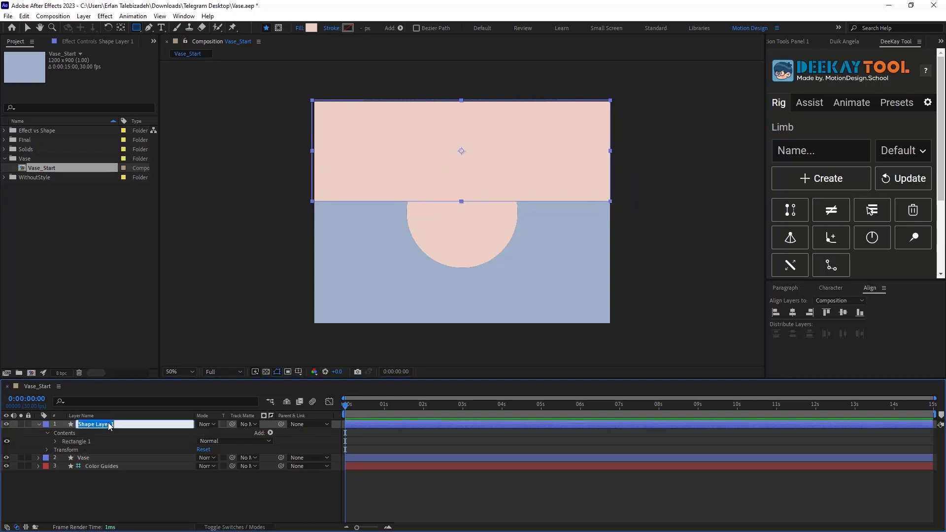
pyautogui.write('Mask')
pyautogui.press('Return')
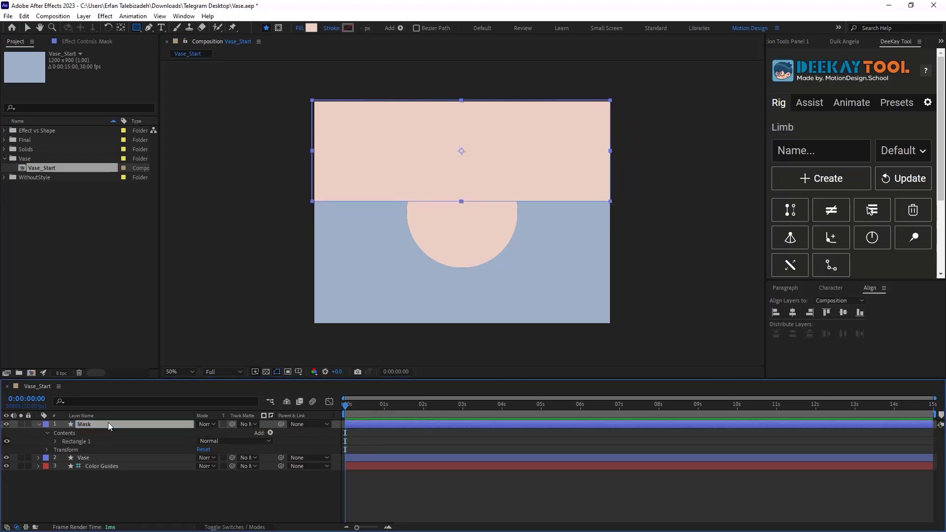
pyautogui.click(38, 424)
# - Assign the Mask layer as the Vase layer's track matte and invert the matte to keep only the circle's lower part
pyautogui.click(138, 433)
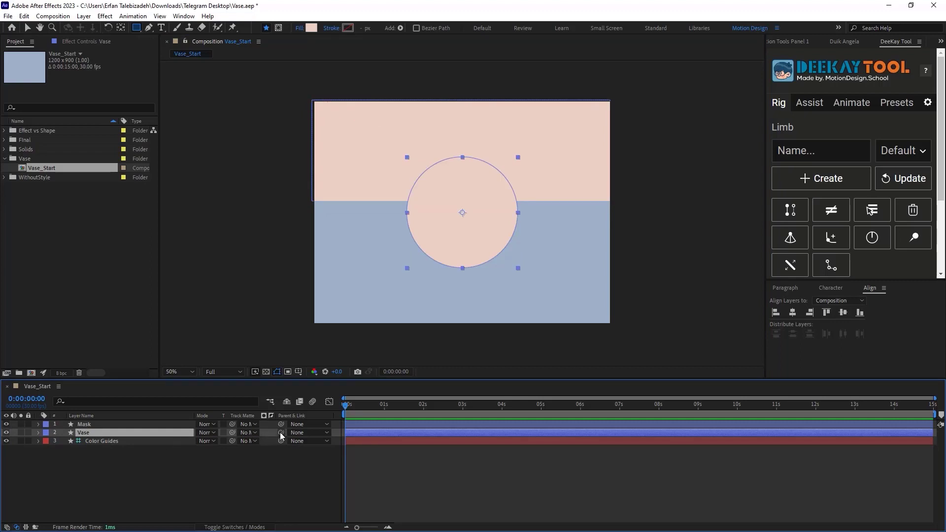
pyautogui.moveTo(230, 432); pyautogui.dragTo(112, 425)
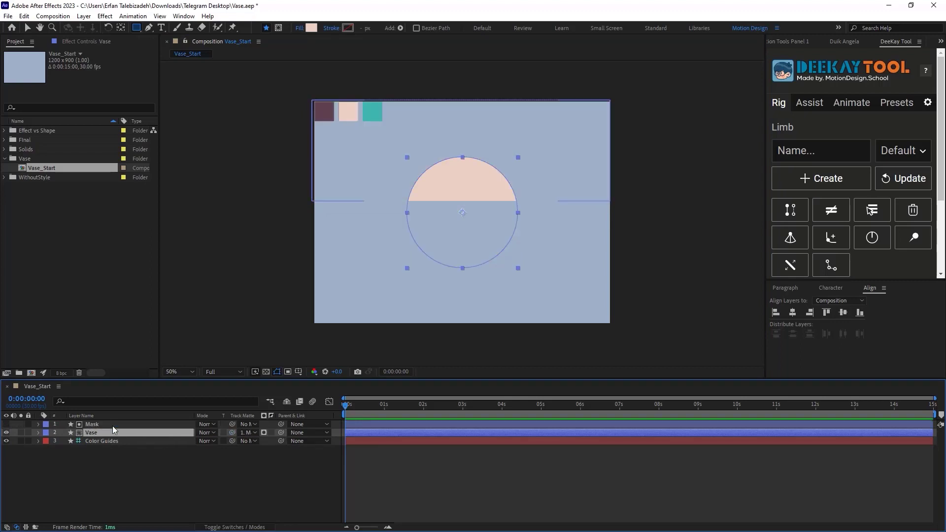
pyautogui.click(271, 432)
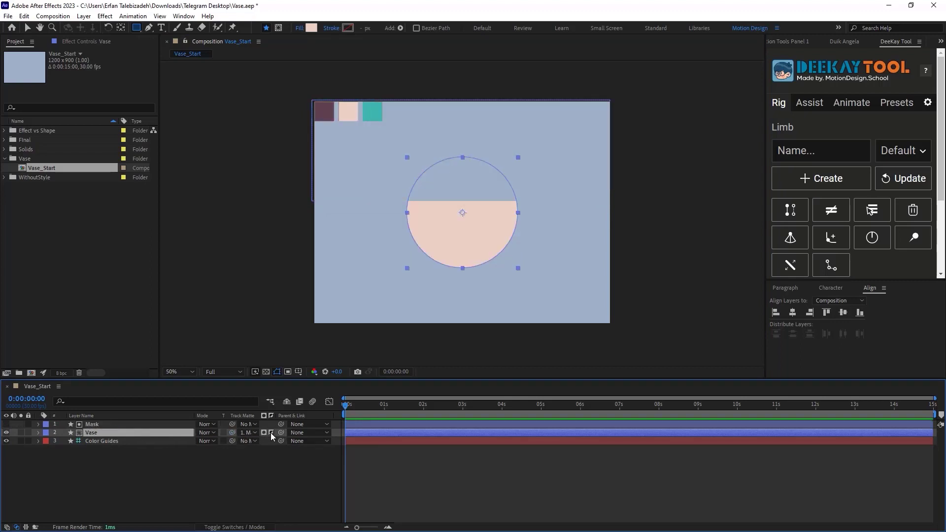
pyautogui.click(184, 466)
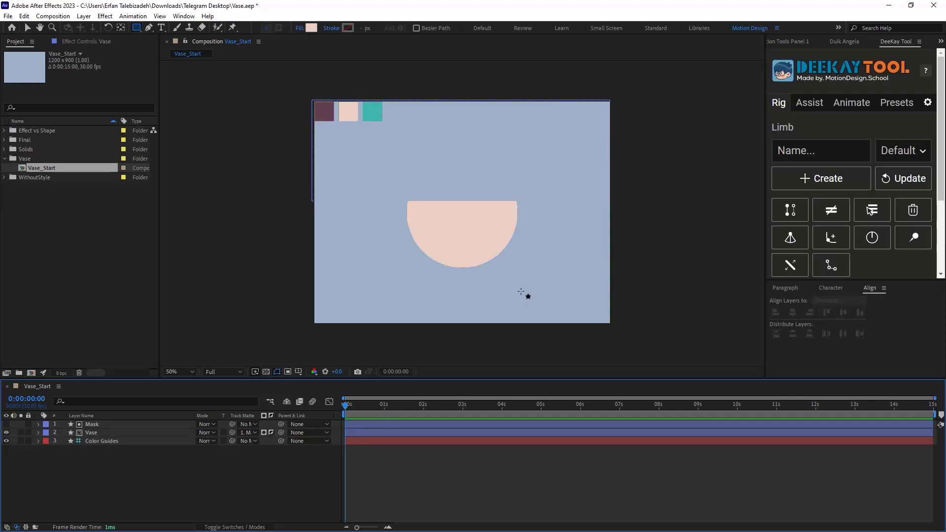
# - Raise the Mask layer slightly, and move Mask and Vase together straight down into the lower half of the composition
pyautogui.press('v')
pyautogui.click(96, 423)
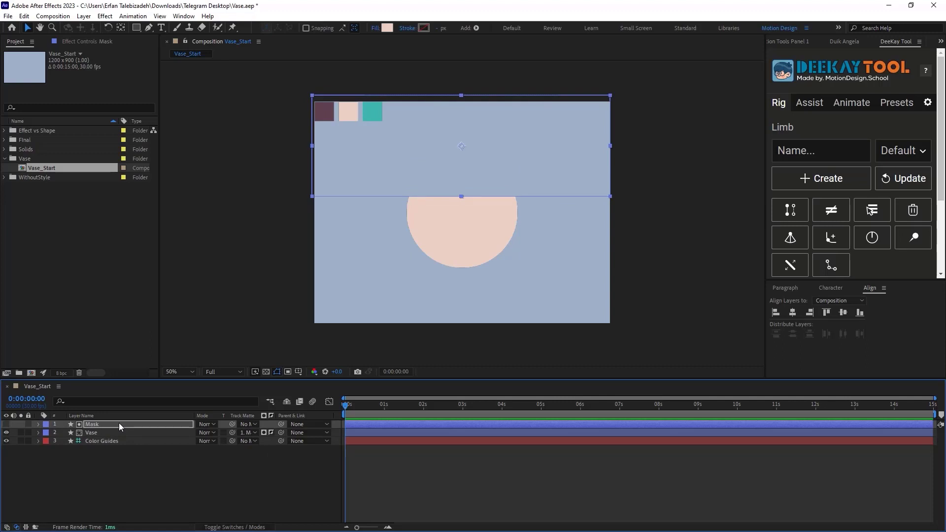
pyautogui.click(428, 447)
pyautogui.click(90, 424)
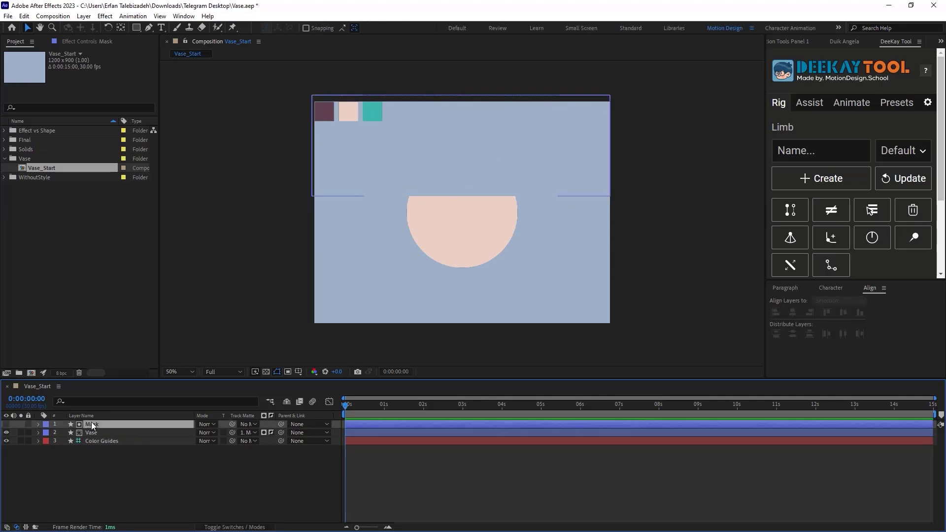
pyautogui.keyDown('shift'); pyautogui.click(93, 432); pyautogui.keyUp('shift')
pyautogui.moveTo(463, 211); pyautogui.dragTo(462, 241)
pyautogui.click(169, 471)
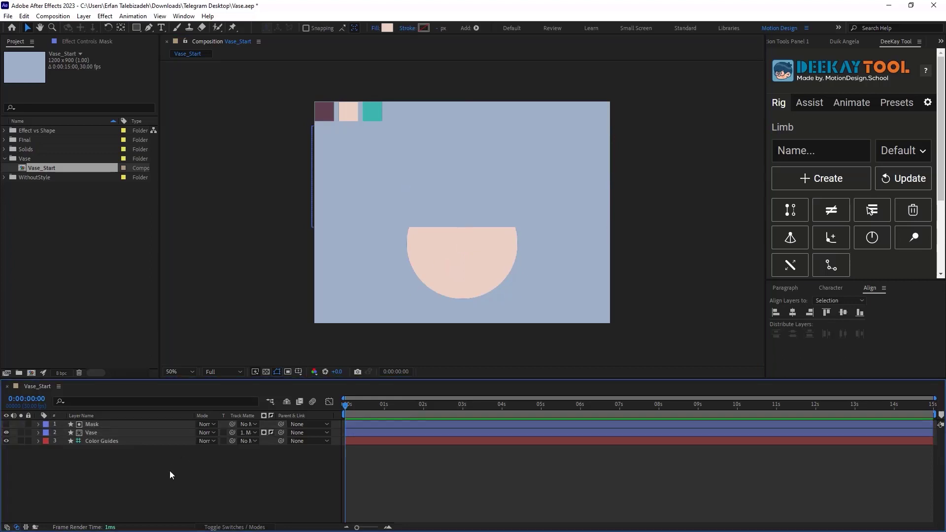
# - Change the Vase fill to a linear gradient running vertically from the middle of the cut edge to the bottom of the circle
pyautogui.click(98, 432)
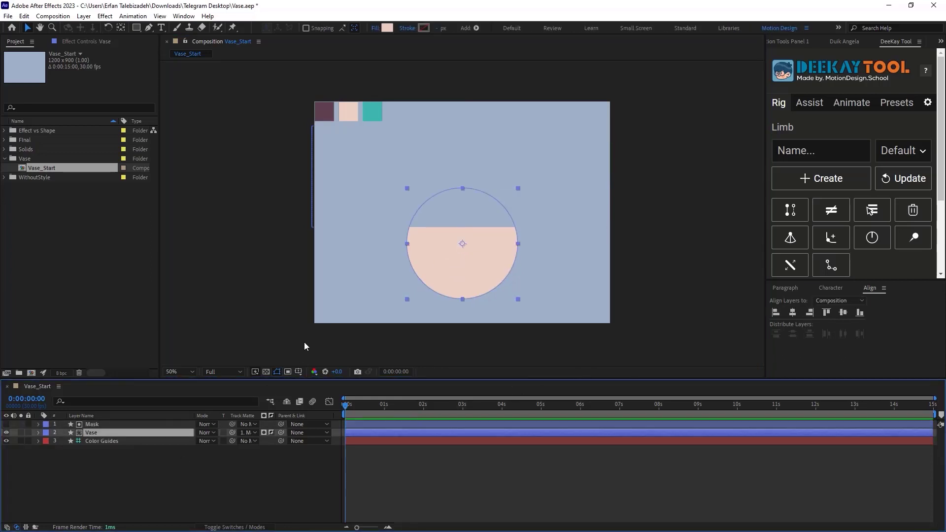
pyautogui.keyDown('alt'); pyautogui.click(389, 29); pyautogui.keyUp('alt')
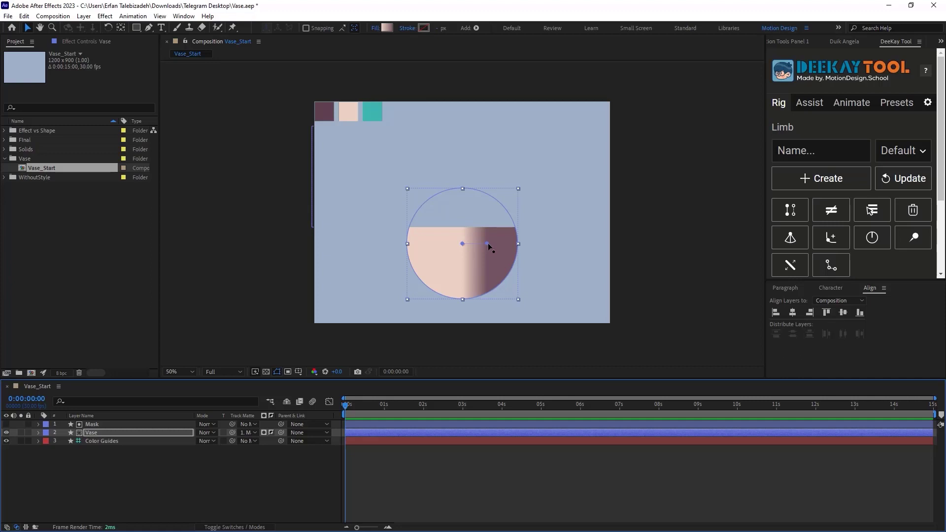
pyautogui.moveTo(487, 243); pyautogui.dragTo(464, 300)
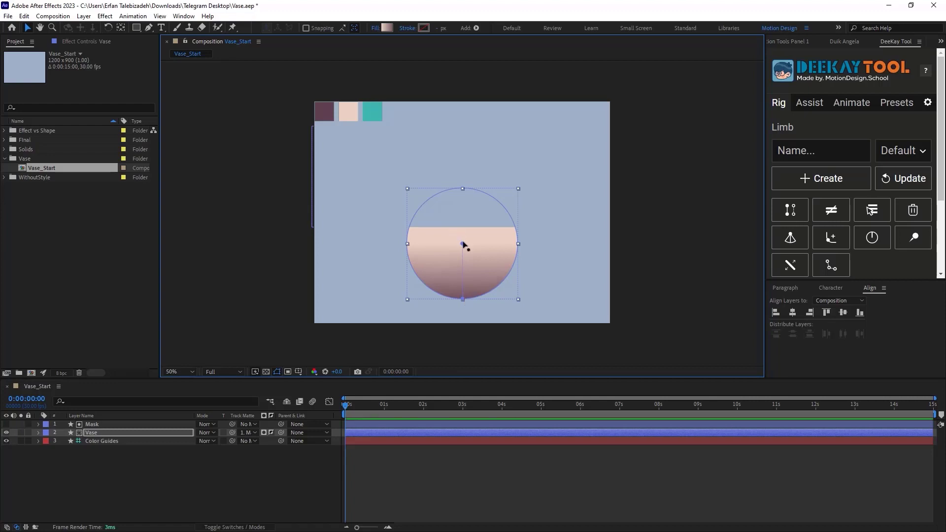
pyautogui.moveTo(463, 244); pyautogui.dragTo(465, 229)
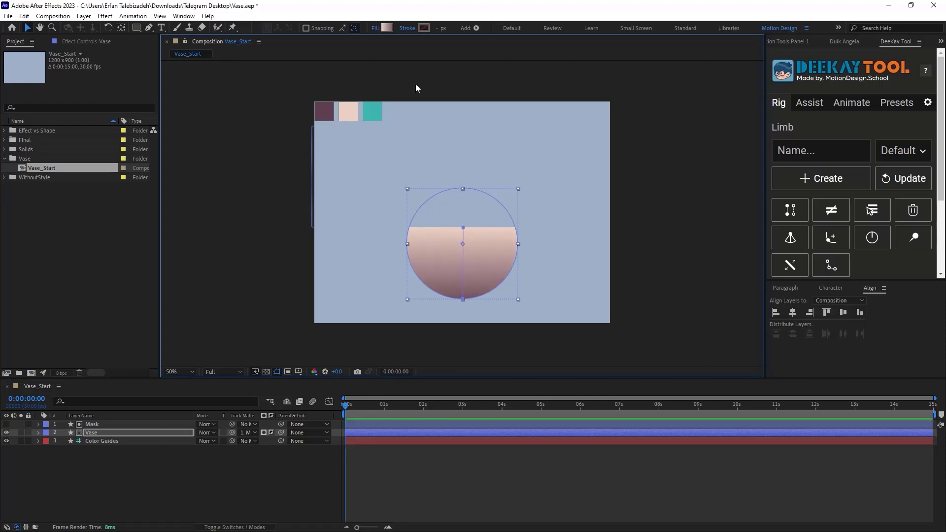
# - Sample the dark plum guide swatch for the Vase gradient's end colour and the light pink swatch for its start colour
pyautogui.click(387, 28)
pyautogui.click(796, 171)
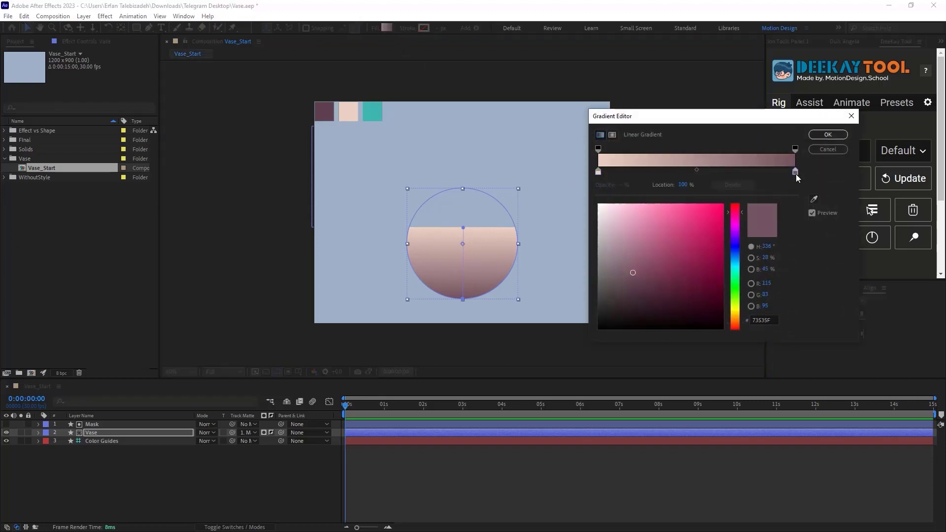
pyautogui.click(815, 200)
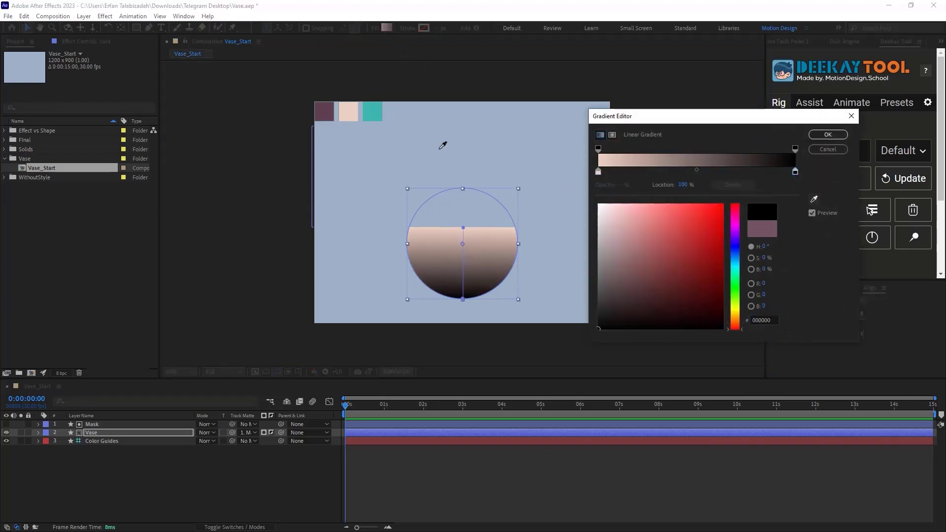
pyautogui.click(324, 111)
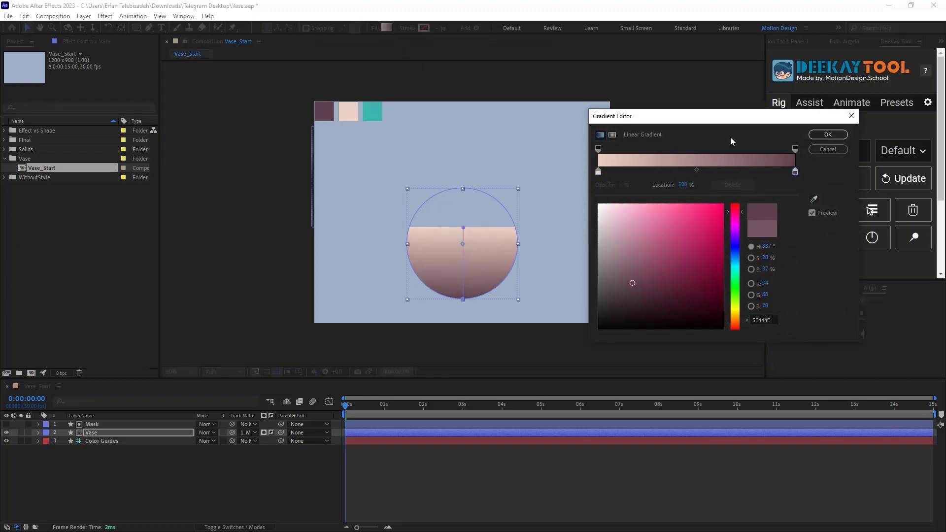
pyautogui.click(599, 172)
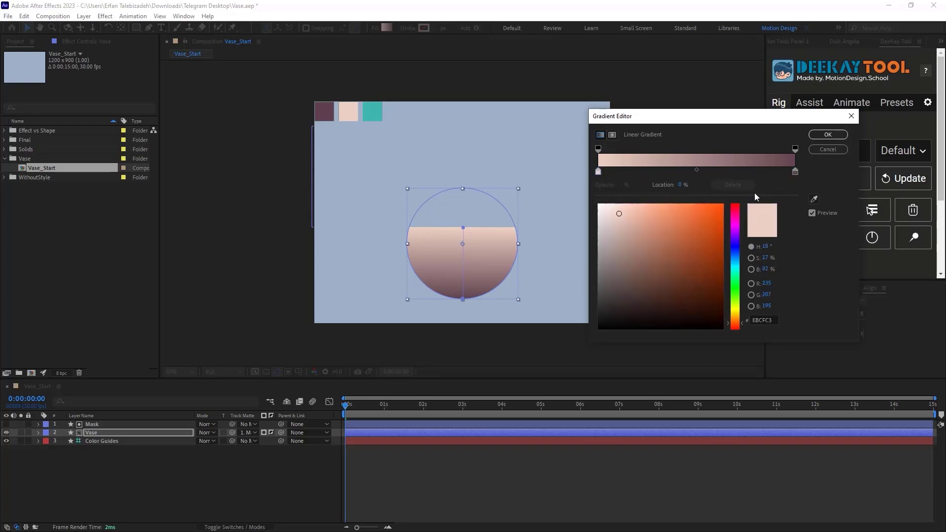
pyautogui.click(813, 199)
pyautogui.click(355, 109)
pyautogui.click(818, 137)
pyautogui.click(277, 451)
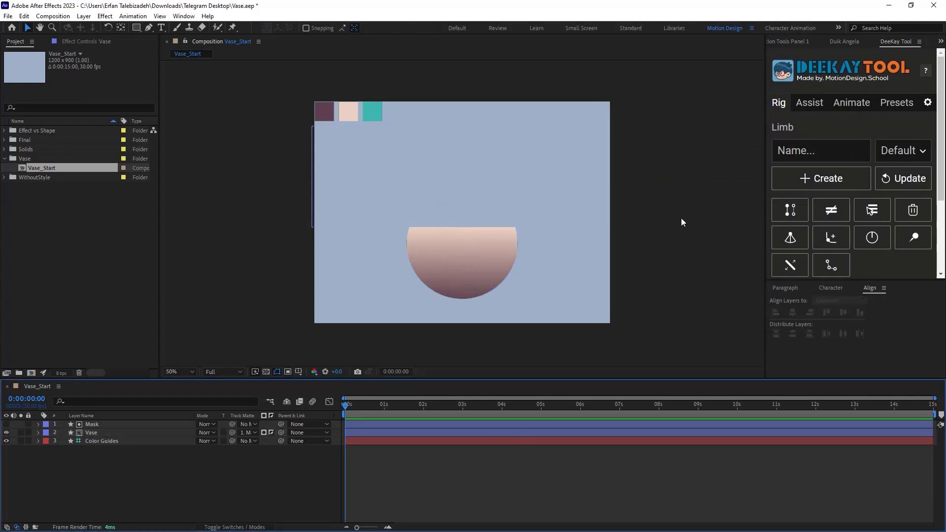
# - Angle the Vase's Gradient Fill 1 diagonally, with its start point just below the circle's centre and its end point near the lower-left edge
pyautogui.click(450, 275)
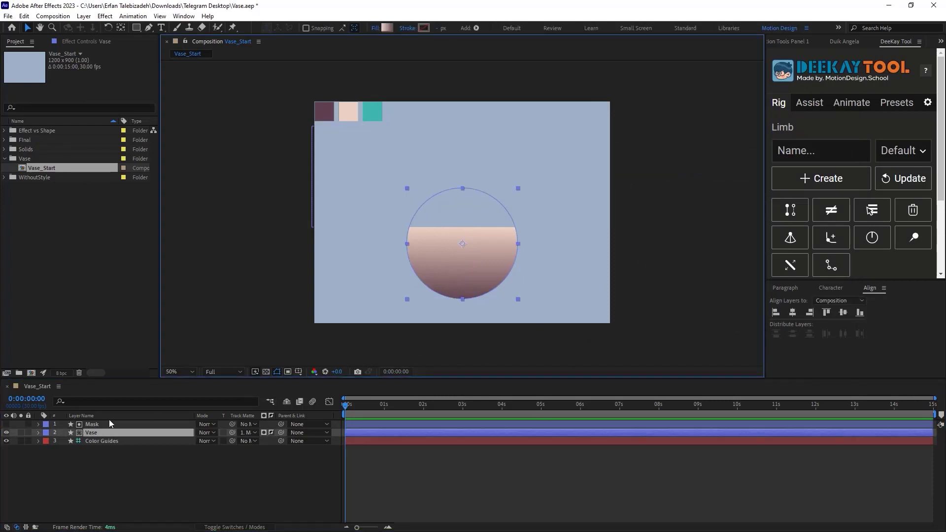
pyautogui.click(98, 434)
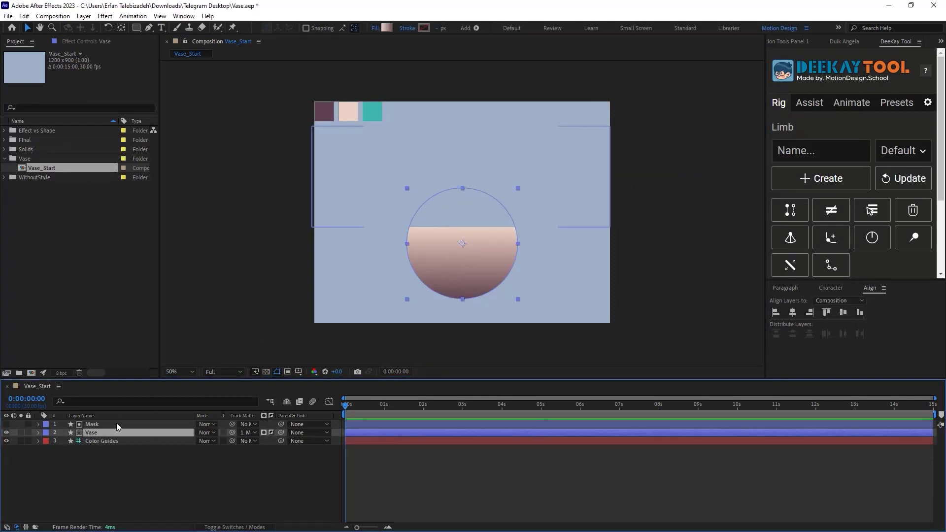
pyautogui.click(38, 433)
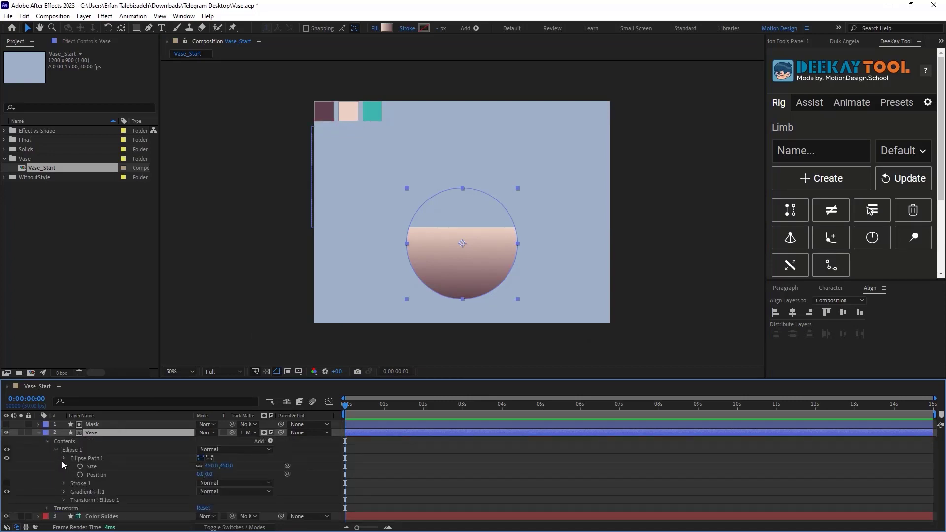
pyautogui.click(63, 459)
pyautogui.click(77, 475)
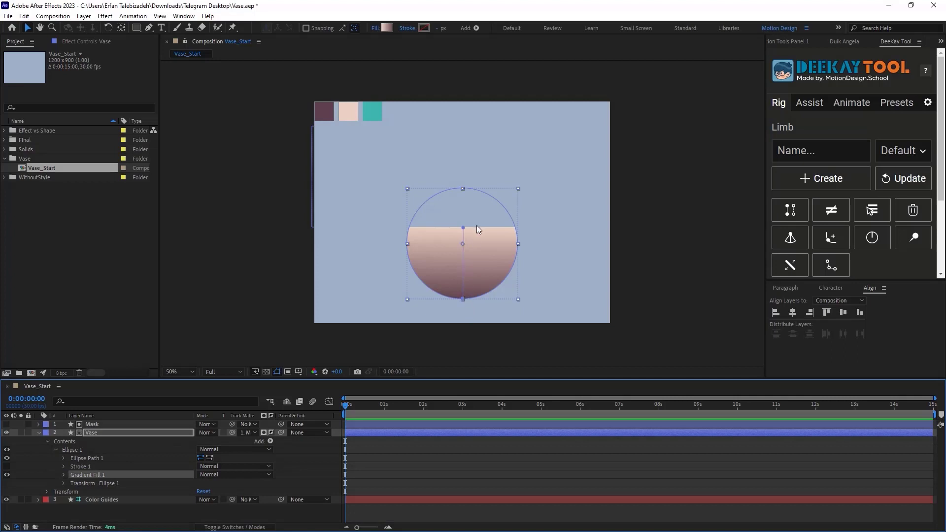
pyautogui.moveTo(462, 228); pyautogui.dragTo(500, 231)
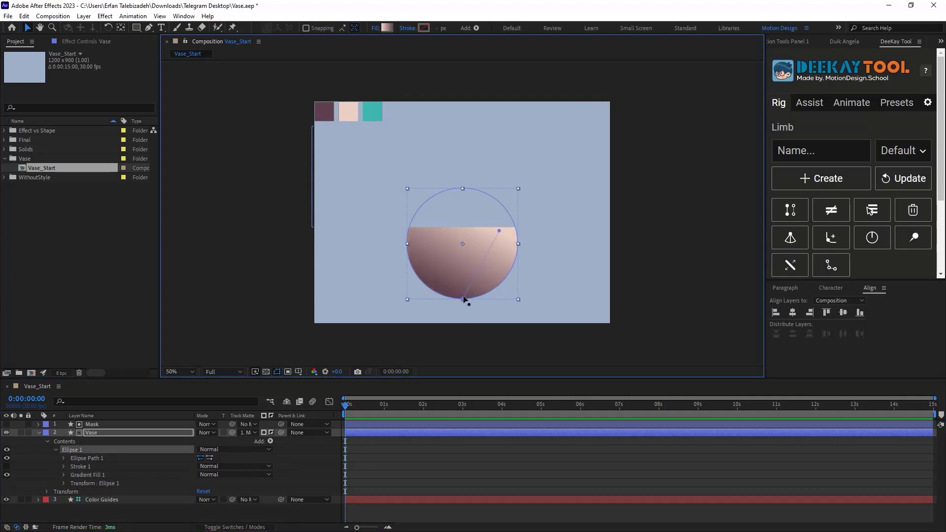
pyautogui.moveTo(464, 300); pyautogui.dragTo(432, 292)
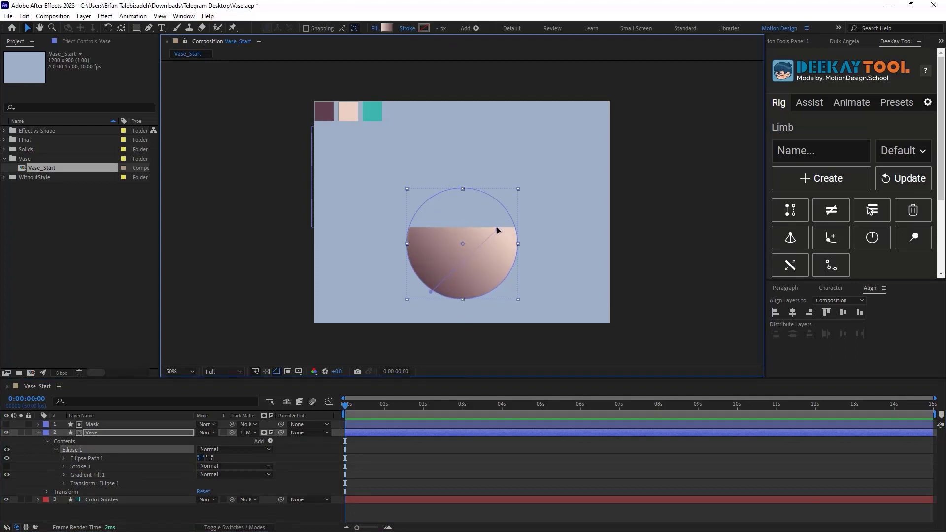
pyautogui.moveTo(498, 230); pyautogui.dragTo(491, 227)
pyautogui.moveTo(430, 290); pyautogui.dragTo(436, 292)
pyautogui.moveTo(491, 227); pyautogui.dragTo(461, 255)
pyautogui.click(663, 253)
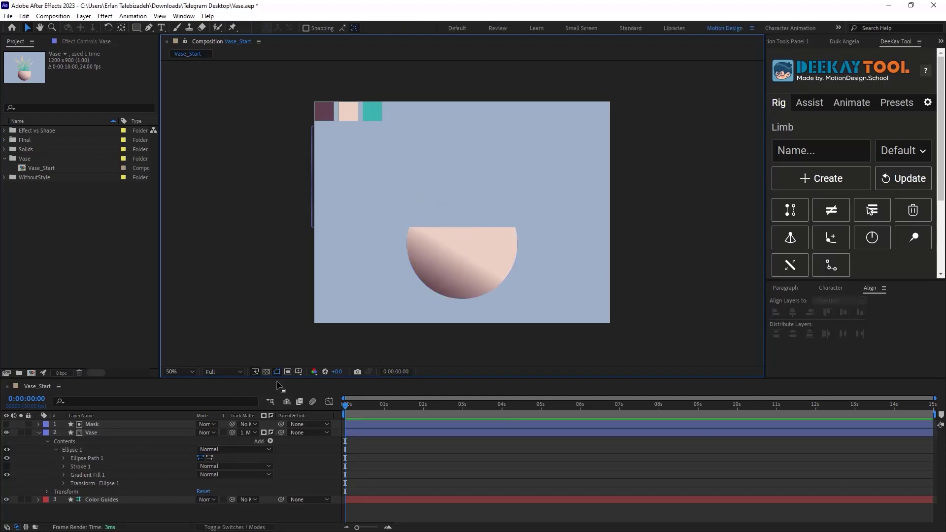
# - Add an Inner Shadow layer style to the Vase layer
pyautogui.click(96, 433)
pyautogui.rightClick(97, 433)
pyautogui.moveTo(169, 273)
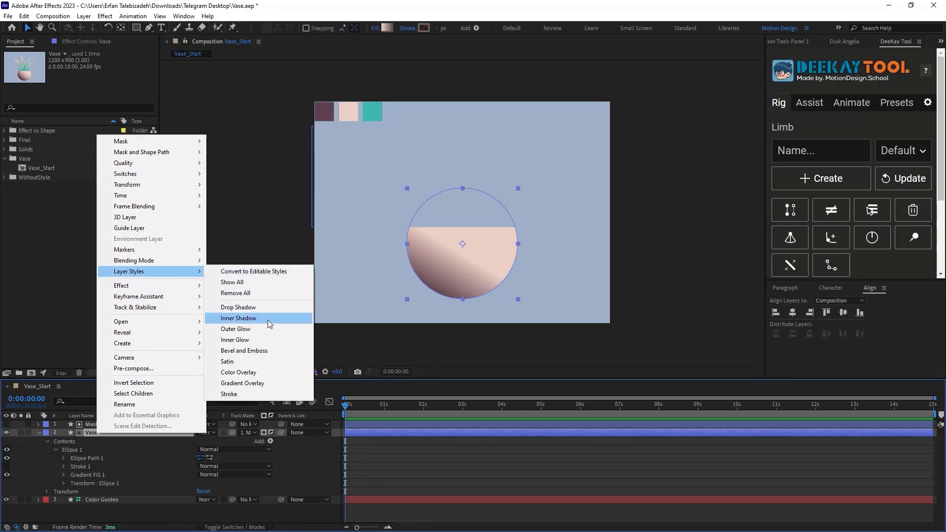
pyautogui.click(269, 321)
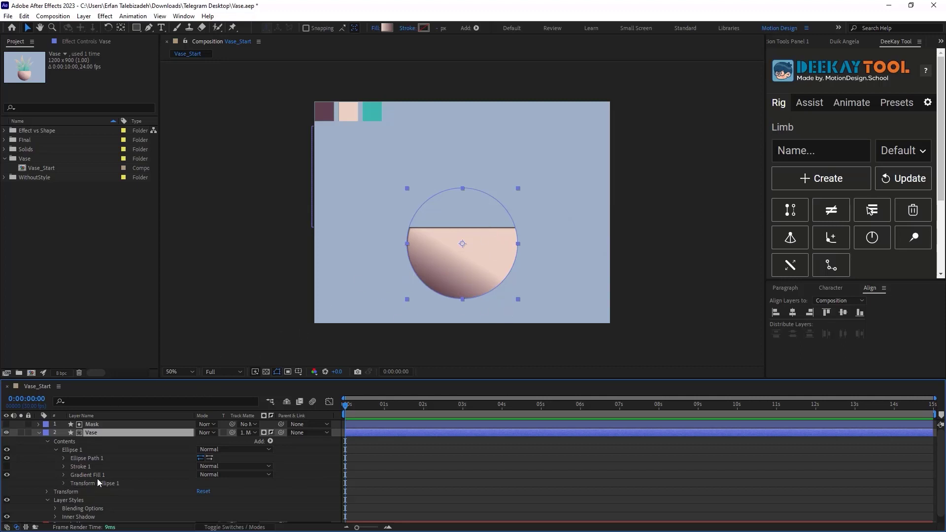
# - Expand the Vase's Inner Shadow properties and set the shadow angle to 220°
pyautogui.scroll(-1, 91, 485)
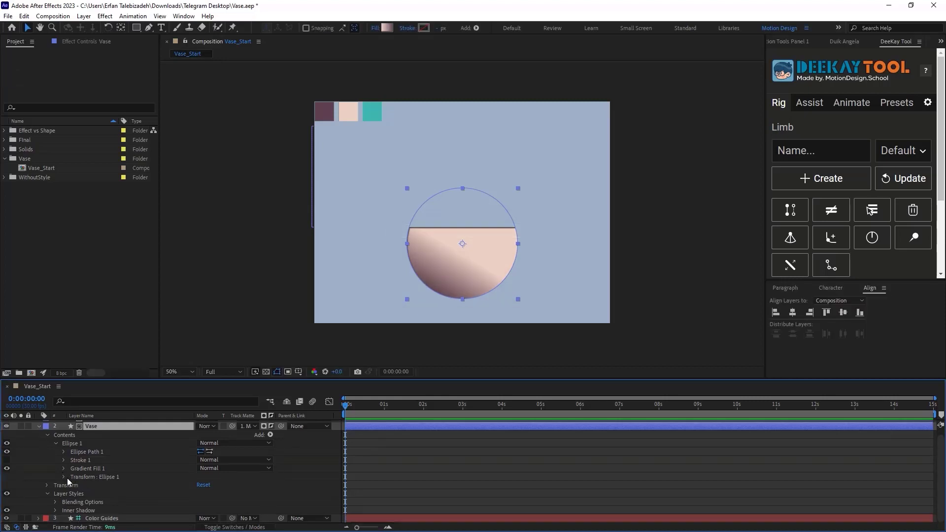
pyautogui.click(55, 510)
pyautogui.scroll(-4, 82, 502)
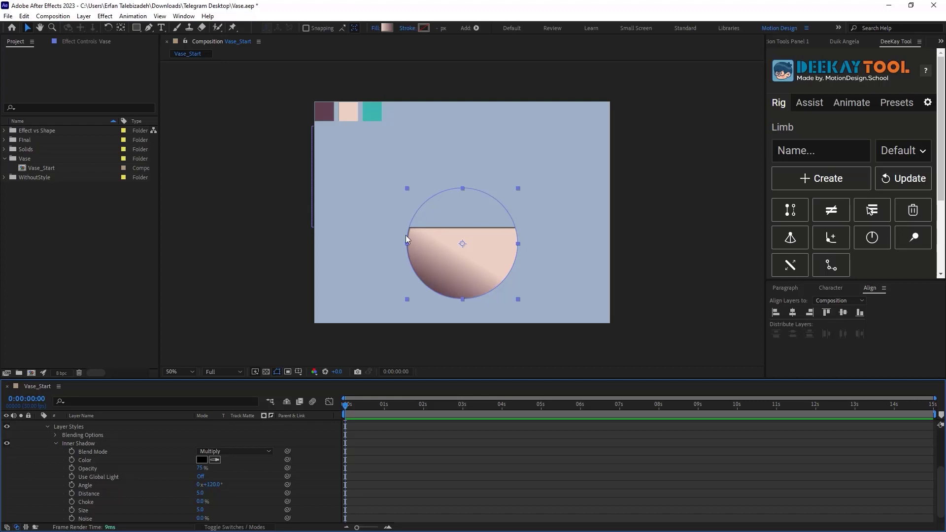
pyautogui.click(211, 485)
pyautogui.write('220')
pyautogui.press('Return')
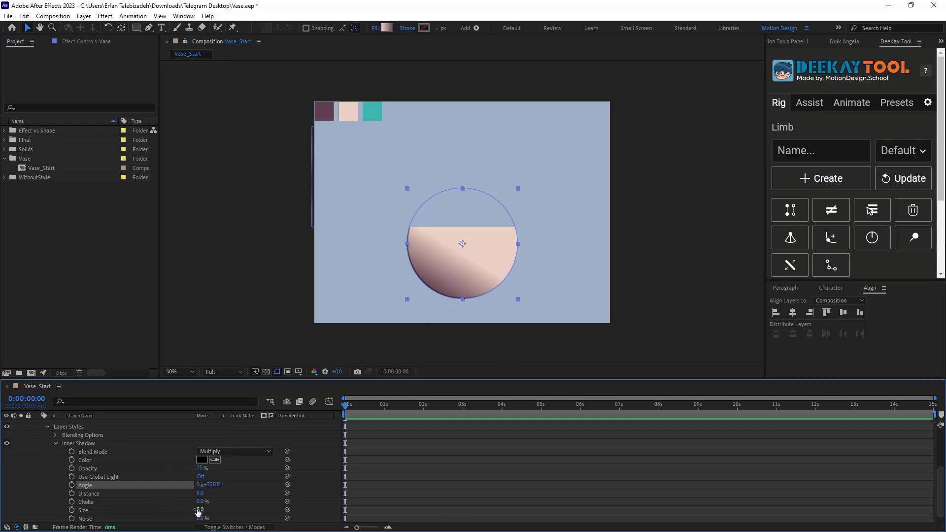
# - Set the Vase's Inner Shadow distance to 50 and its size to 100, and deselect the layer
pyautogui.scroll(-1, 193, 508)
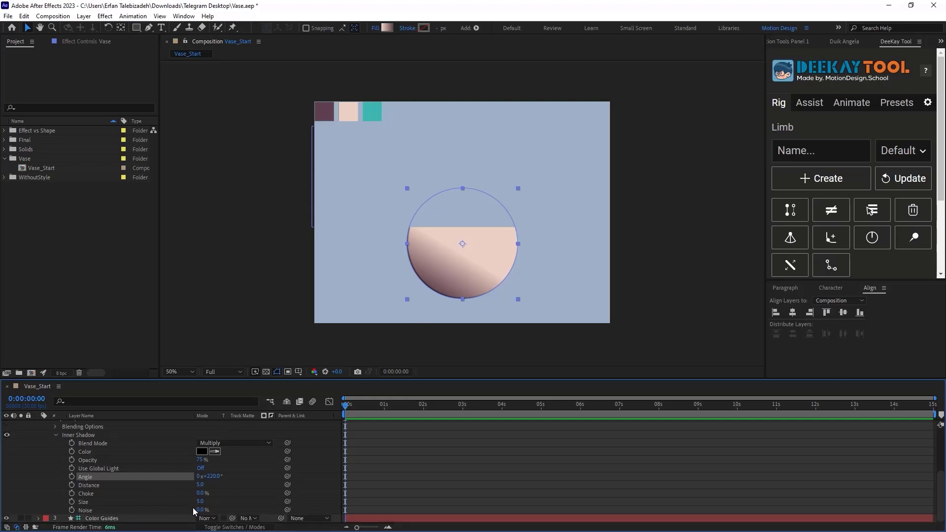
pyautogui.moveTo(200, 486); pyautogui.dragTo(220, 484)
pyautogui.click(207, 487)
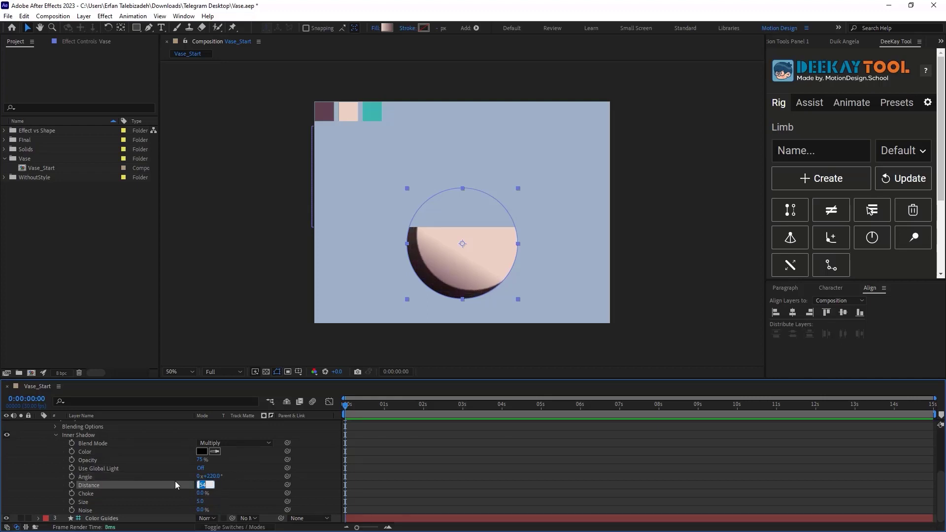
pyautogui.write('50')
pyautogui.press('Return')
pyautogui.click(200, 501)
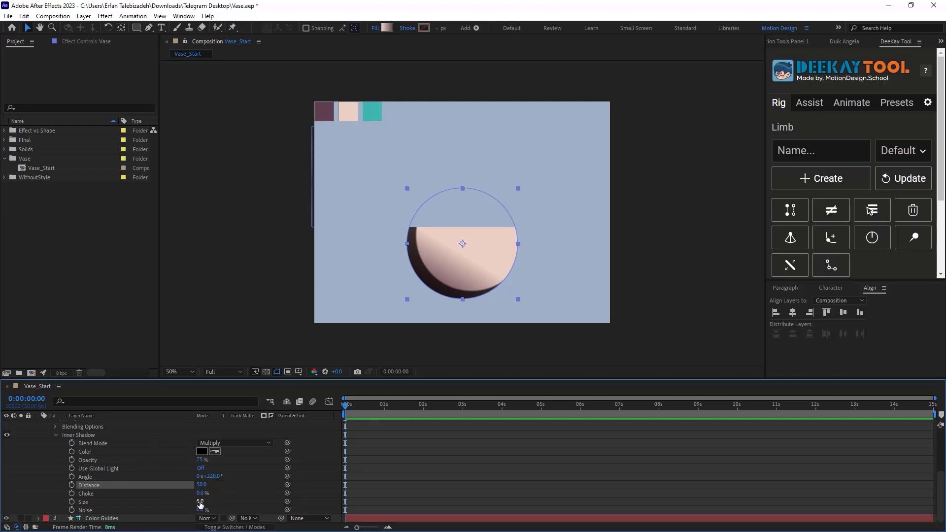
pyautogui.write('100')
pyautogui.press('Return')
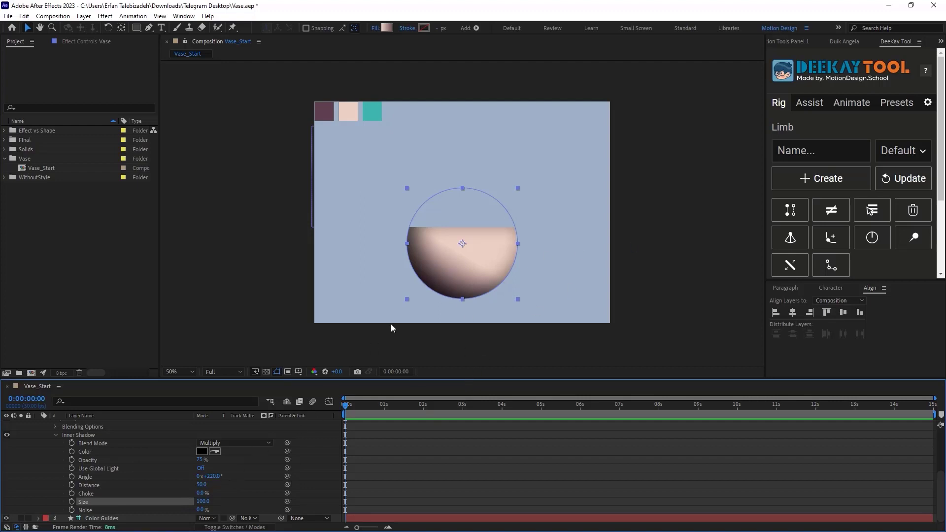
pyautogui.click(625, 245)
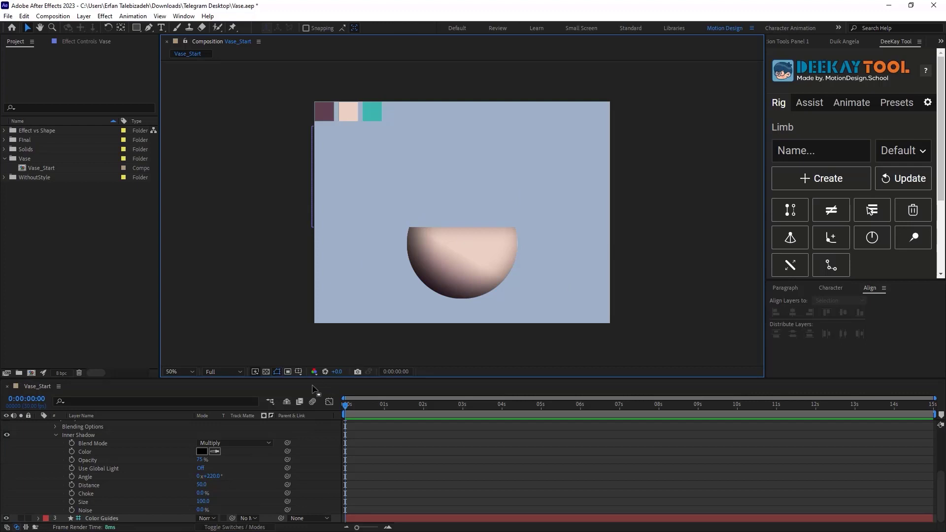
# - Set the Vase's Inner Shadow noise to 15% and its opacity to 50%
pyautogui.click(200, 511)
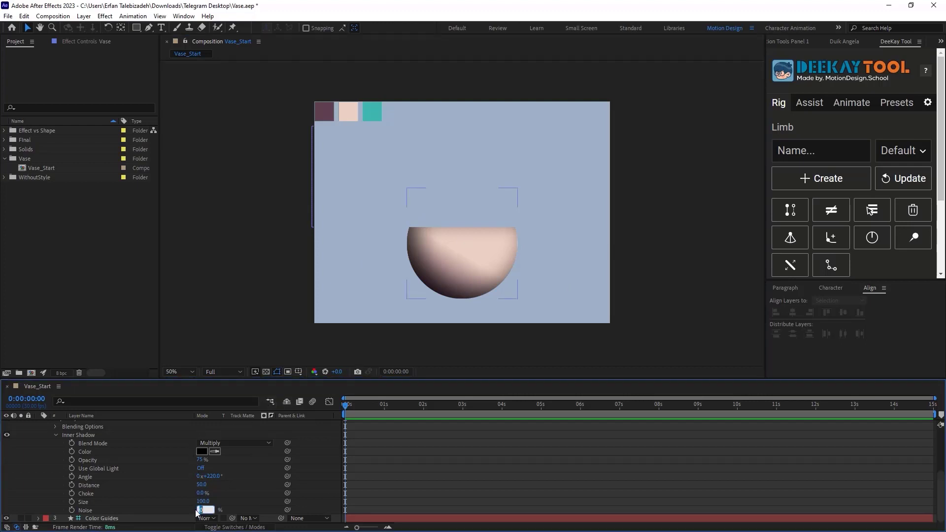
pyautogui.write('15')
pyautogui.press('Return')
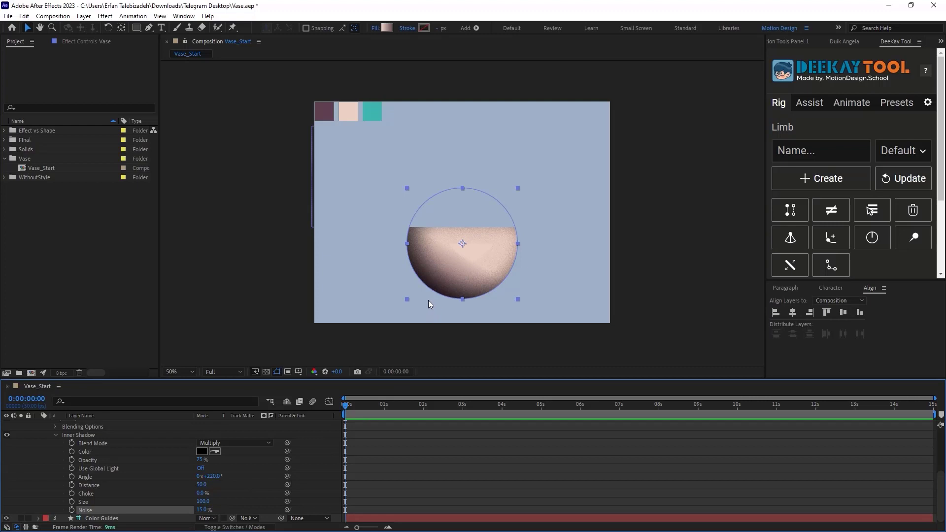
pyautogui.press('/')
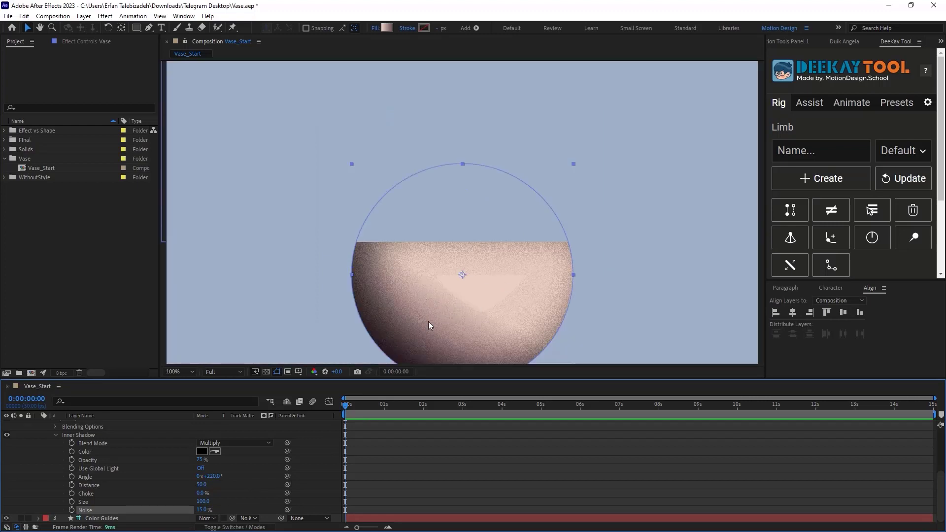
pyautogui.click(202, 460)
pyautogui.write('50')
pyautogui.press('Return')
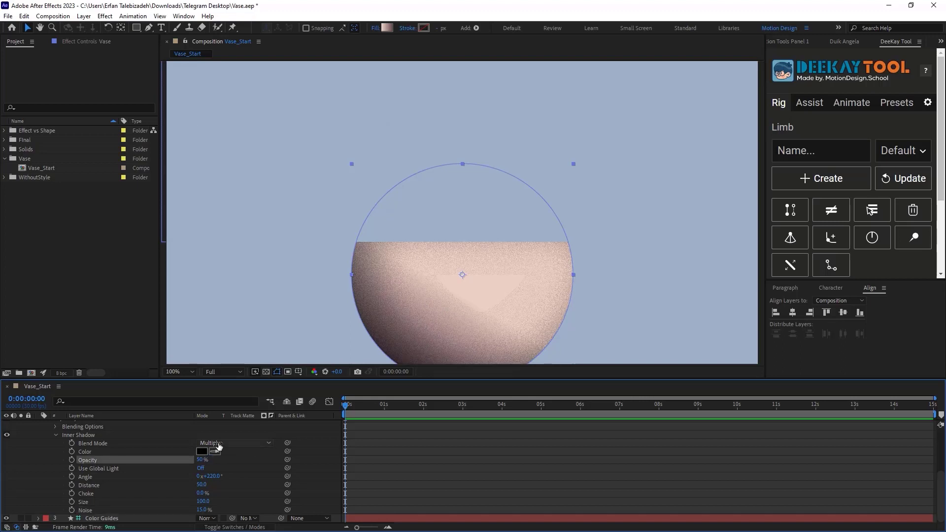
# - Change the Vase's Inner Shadow blend mode to Overlay and view the whole vase without selection outlines
pyautogui.click(219, 443)
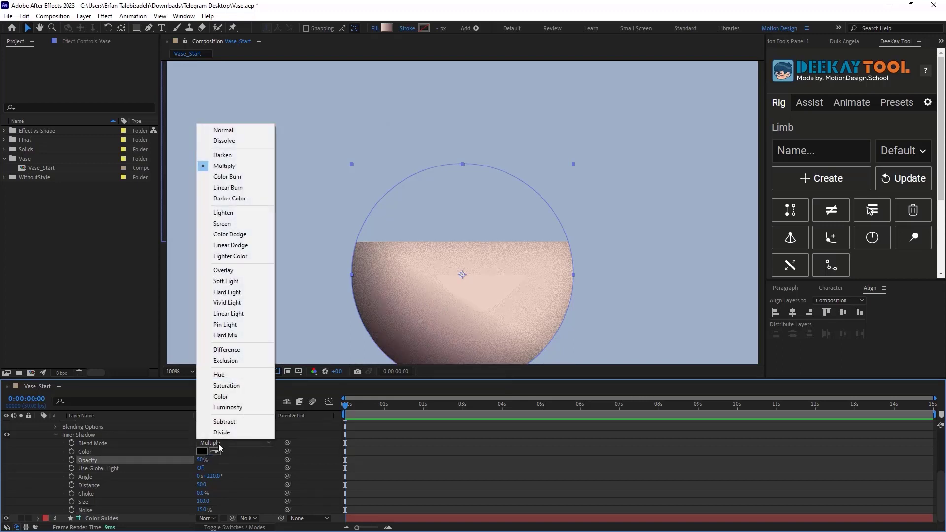
pyautogui.click(229, 271)
pyautogui.click(658, 243)
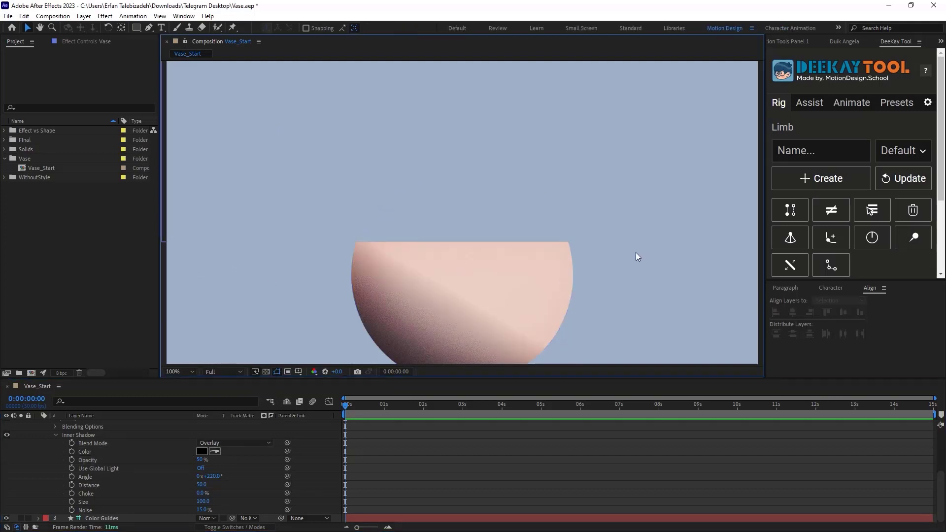
pyautogui.scroll(-1, 634, 255)
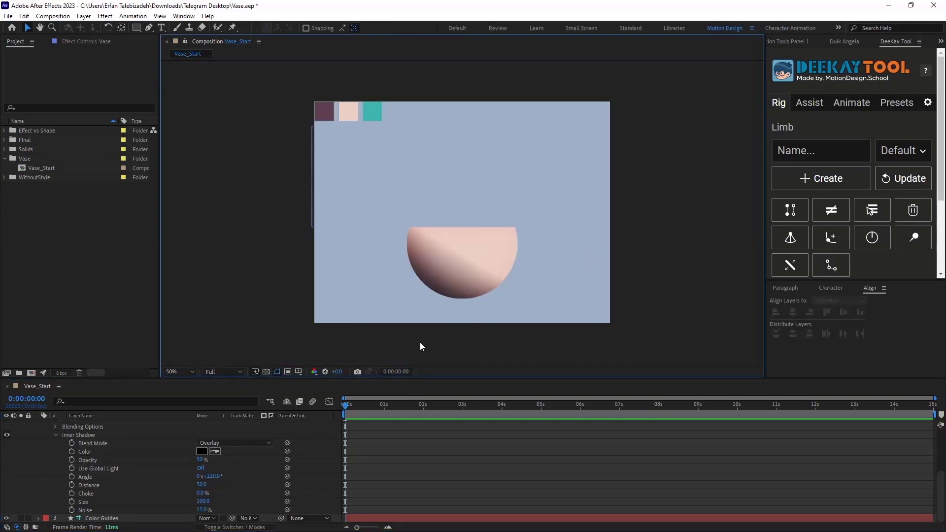
# - Lengthen the Vase's Gradient Fill 1, moving its start point up near the cut edge and its end point below the circle's lower-left edge
pyautogui.click(462, 278)
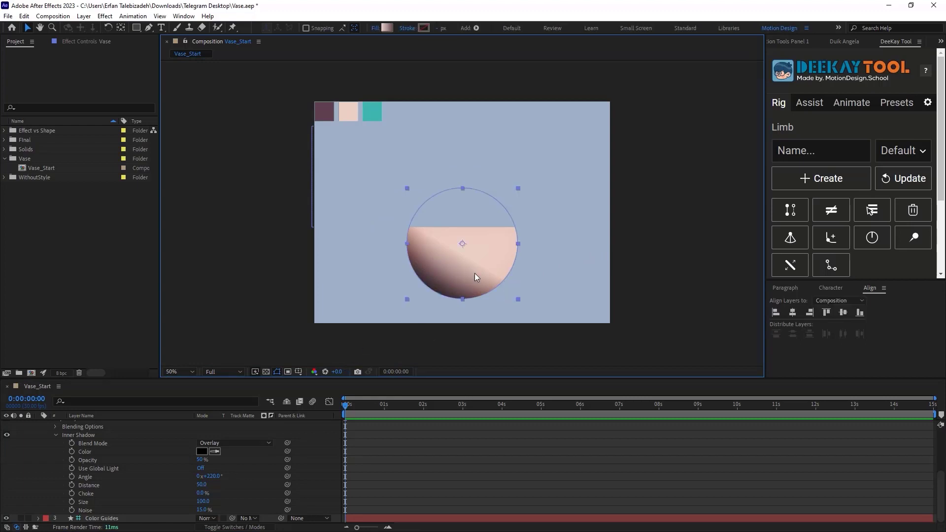
pyautogui.scroll(3, 99, 463)
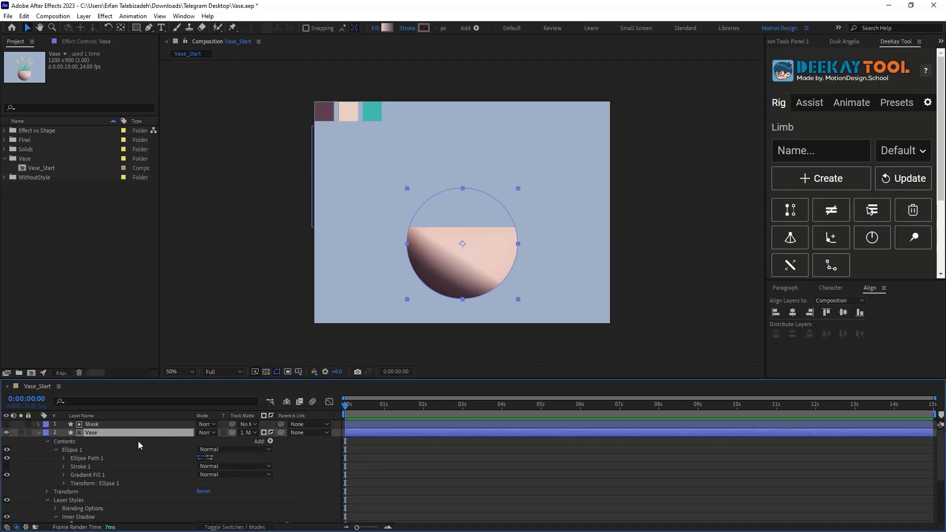
pyautogui.click(99, 475)
pyautogui.moveTo(441, 280); pyautogui.dragTo(453, 237)
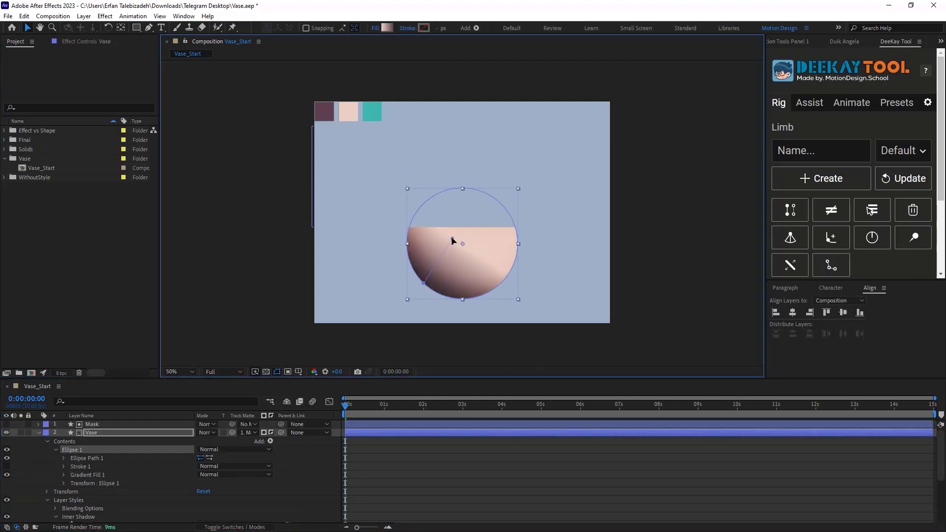
pyautogui.scroll(-2, 120, 459)
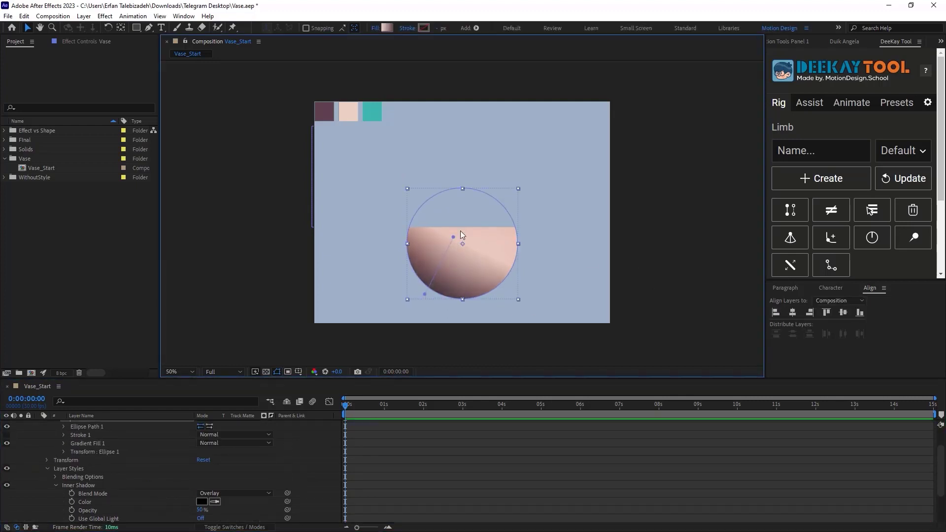
pyautogui.moveTo(461, 231); pyautogui.dragTo(458, 239)
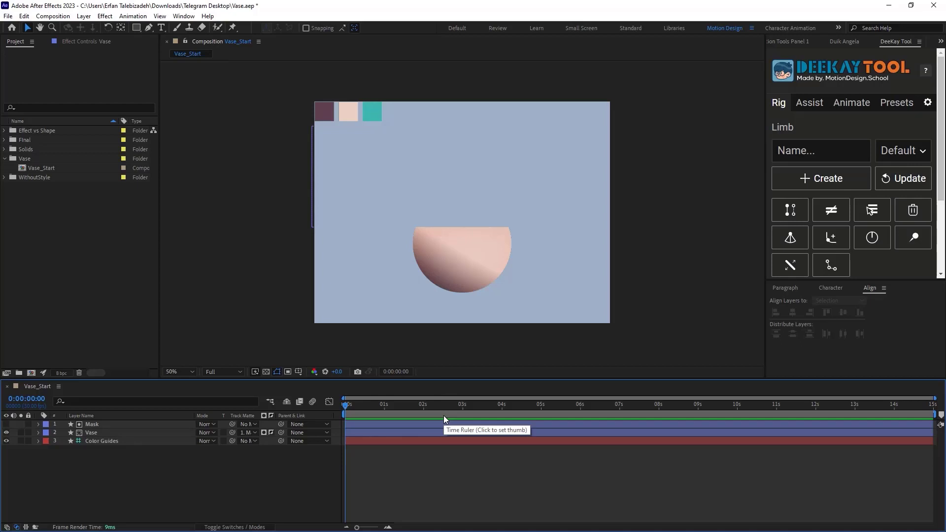
# - Set up the Pen tool with no fill and a dark plum stroke, colour 5E444E
pyautogui.click(149, 28)
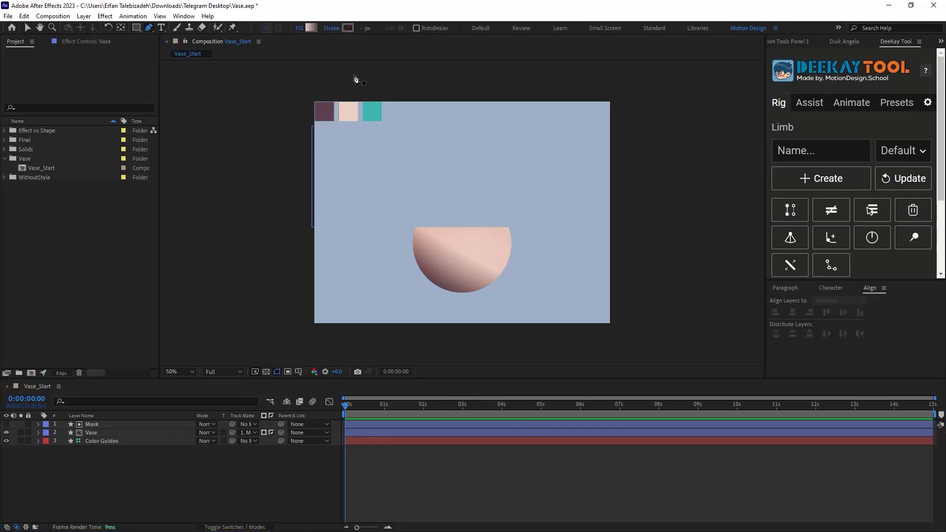
pyautogui.click(299, 28)
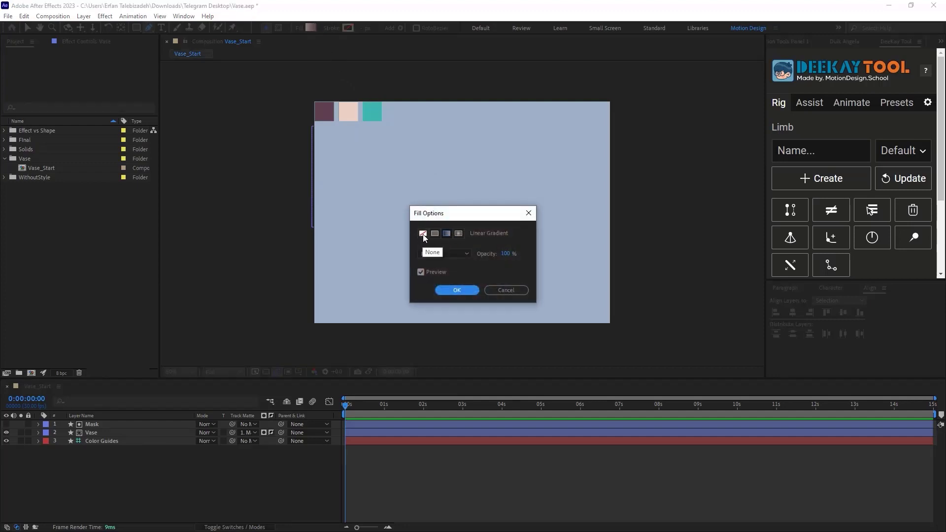
pyautogui.click(457, 291)
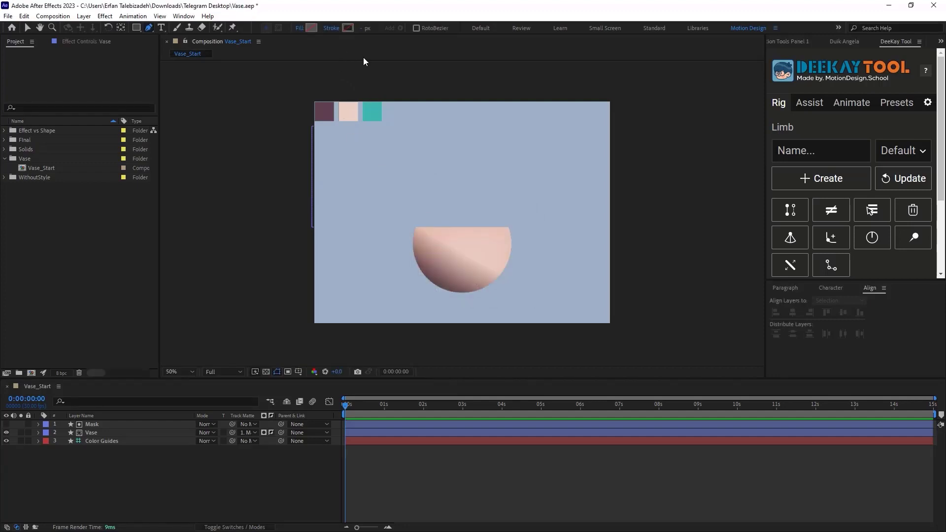
pyautogui.click(349, 28)
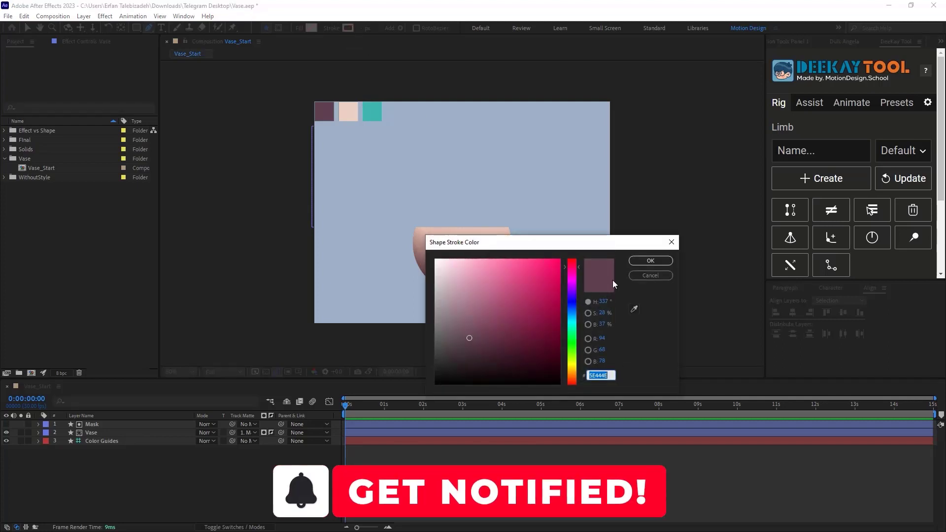
pyautogui.click(646, 262)
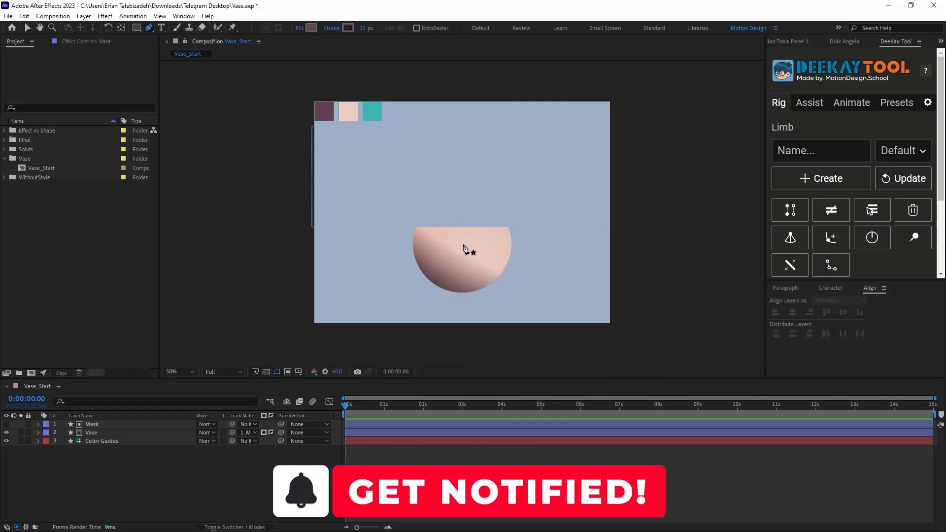
# - Draw a three-point stem path upward from the vase's centre, bowing the middle point rightward and bending the base leftward
pyautogui.click(463, 247)
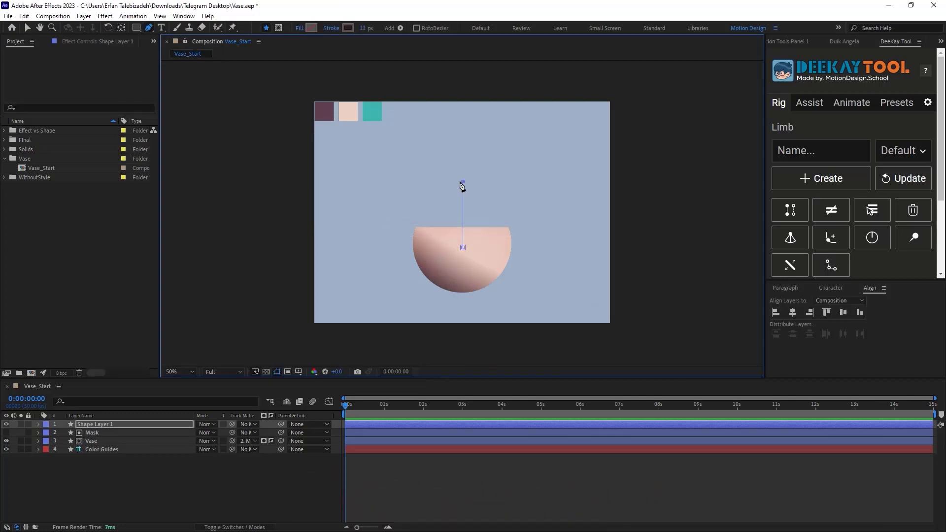
pyautogui.moveTo(462, 185); pyautogui.dragTo(463, 122)
pyautogui.moveTo(463, 184)
pyautogui.mouseDown()
pyautogui.moveTo(486, 184)
pyautogui.moveTo(488, 158)
pyautogui.mouseUp()
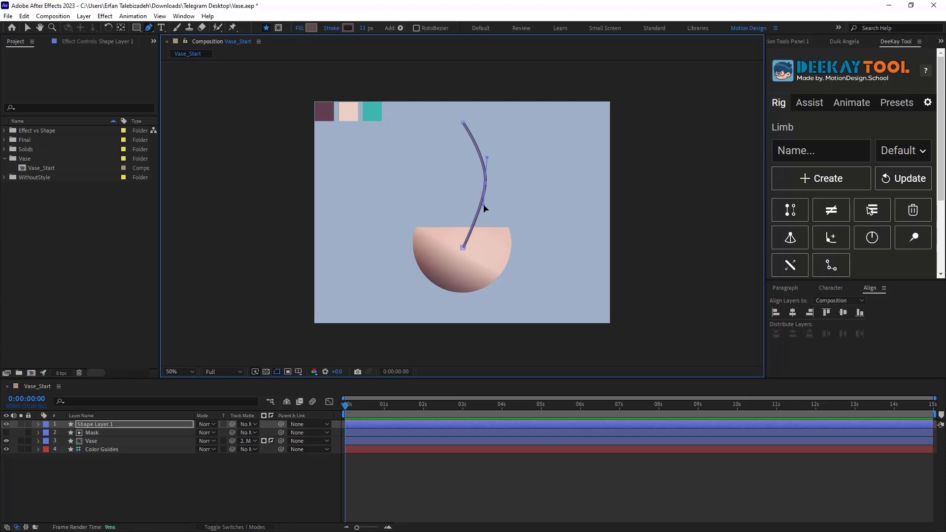
pyautogui.moveTo(485, 207); pyautogui.dragTo(453, 224)
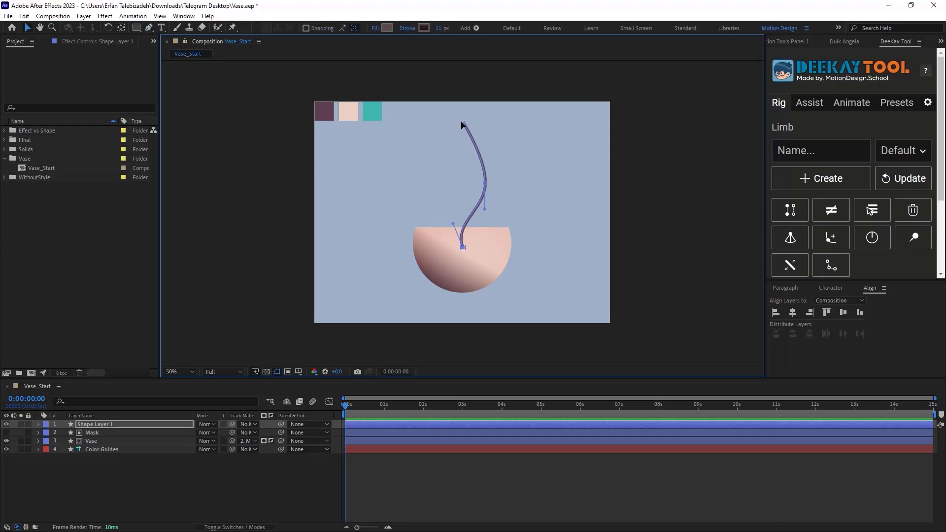
# - Pull a curve handle from the stem's top point toward the lower left to complete the S-curve
pyautogui.click(125, 424)
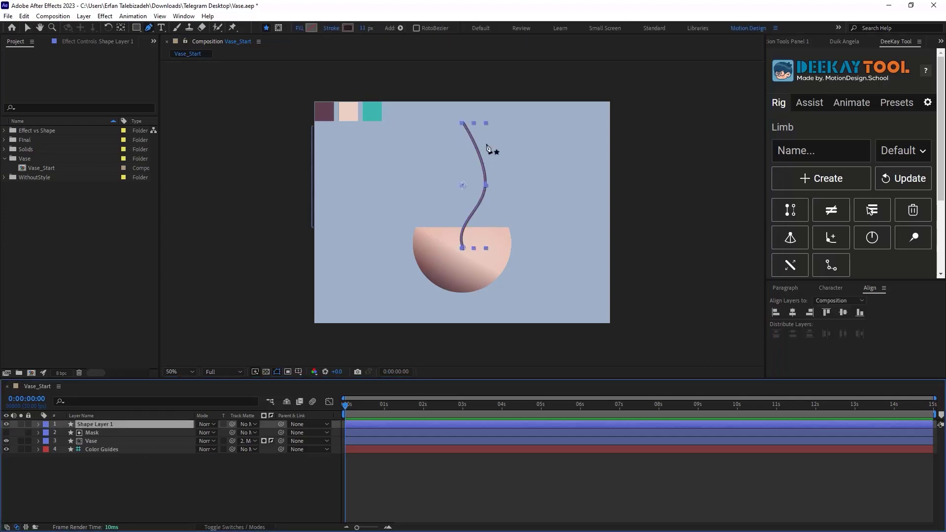
pyautogui.click(463, 123)
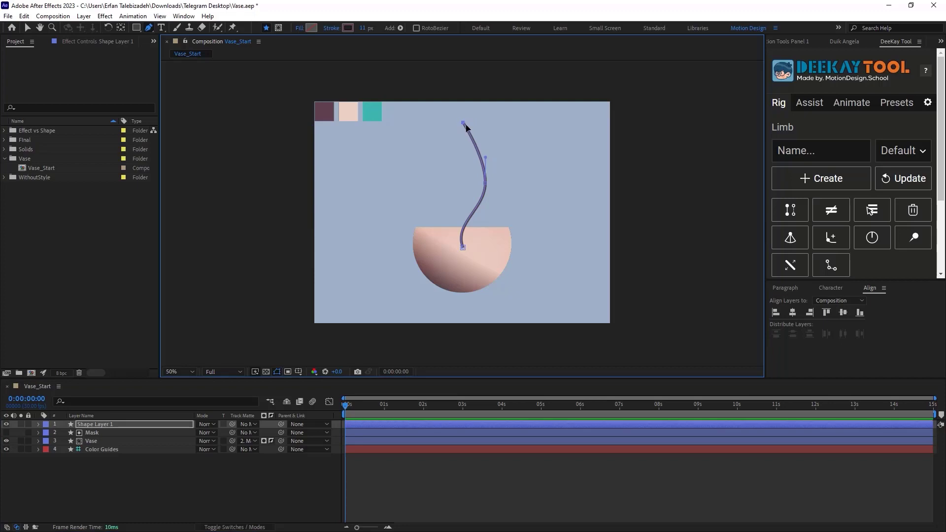
pyautogui.moveTo(472, 140); pyautogui.dragTo(454, 142)
# - Rename the new stem shape layer as Leaf
pyautogui.click(107, 423)
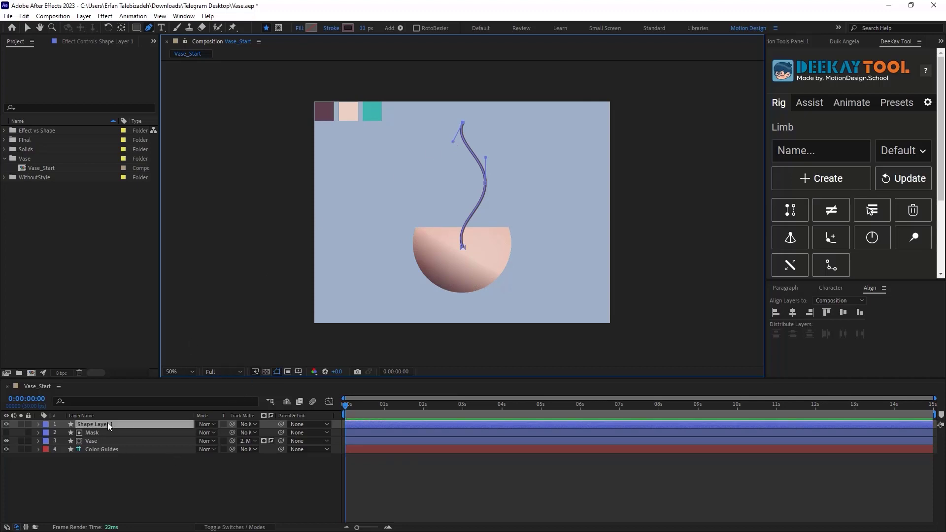
pyautogui.press('Return')
pyautogui.write('Leaf')
pyautogui.press('Return')
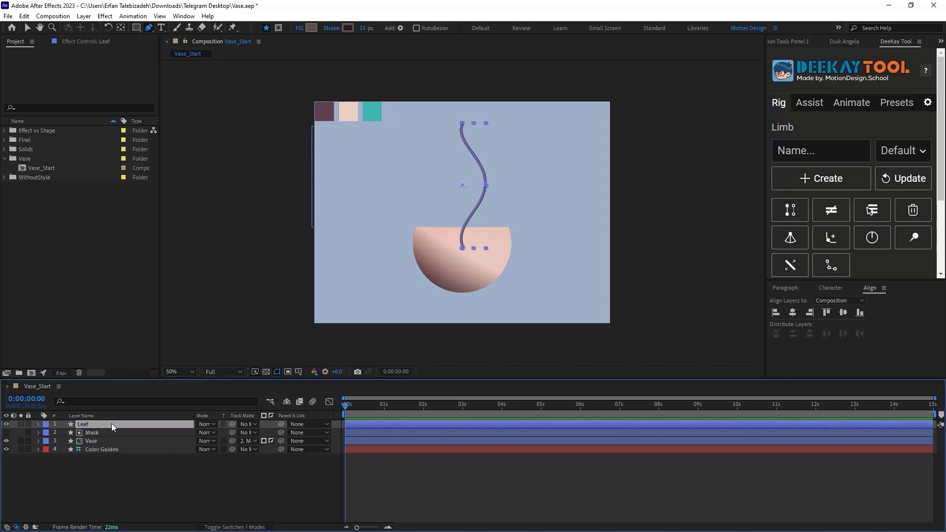
# - Set the Leaf layer's stroke width to 200 px
pyautogui.moveTo(363, 28)
pyautogui.mouseDown()
pyautogui.moveTo(478, 46)
pyautogui.moveTo(358, 28)
pyautogui.mouseUp()
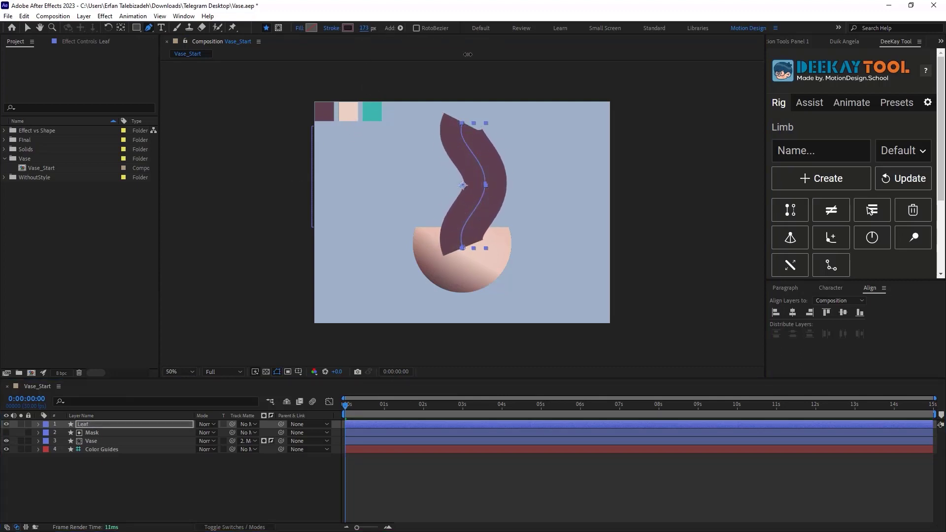
pyautogui.write('200')
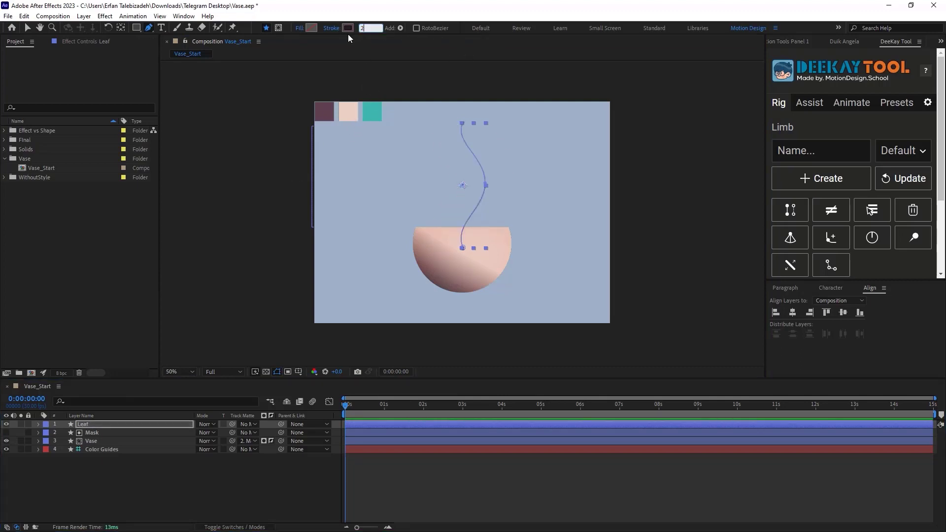
pyautogui.press('Return')
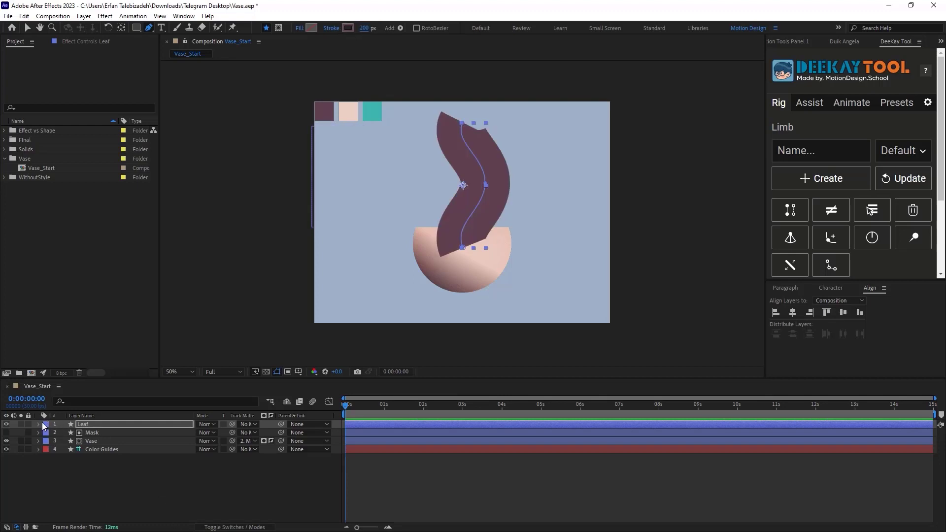
# - Taper the Leaf stroke toward its upper tip by setting the taper's End Length to 100%
pyautogui.click(38, 424)
pyautogui.click(47, 432)
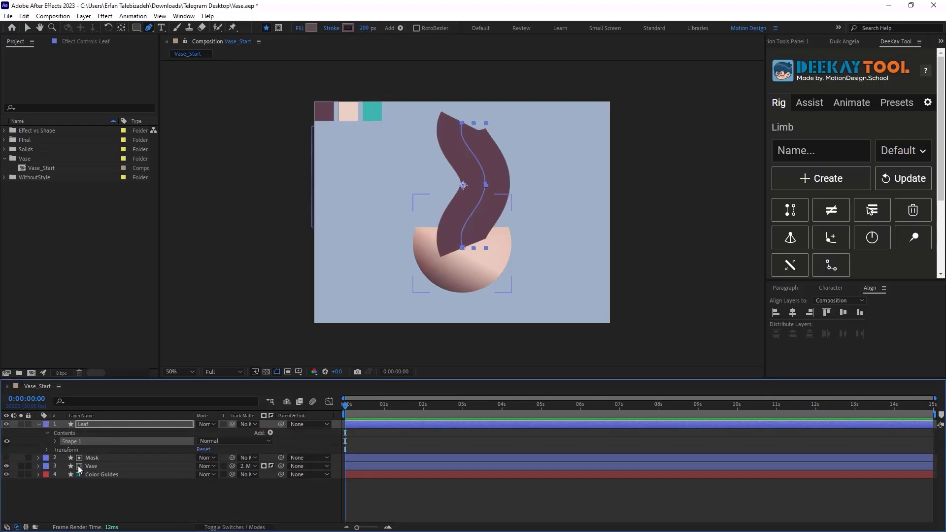
pyautogui.click(56, 441)
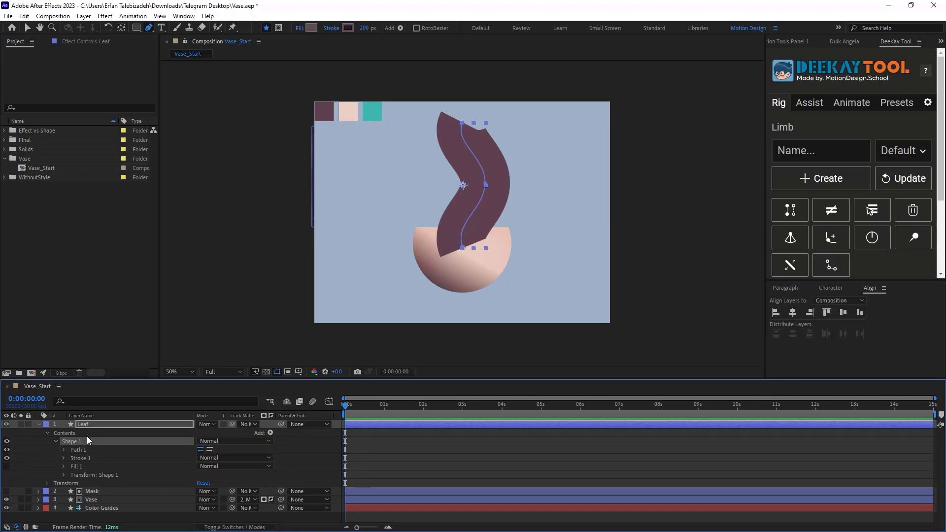
pyautogui.click(64, 458)
pyautogui.scroll(-3, 72, 485)
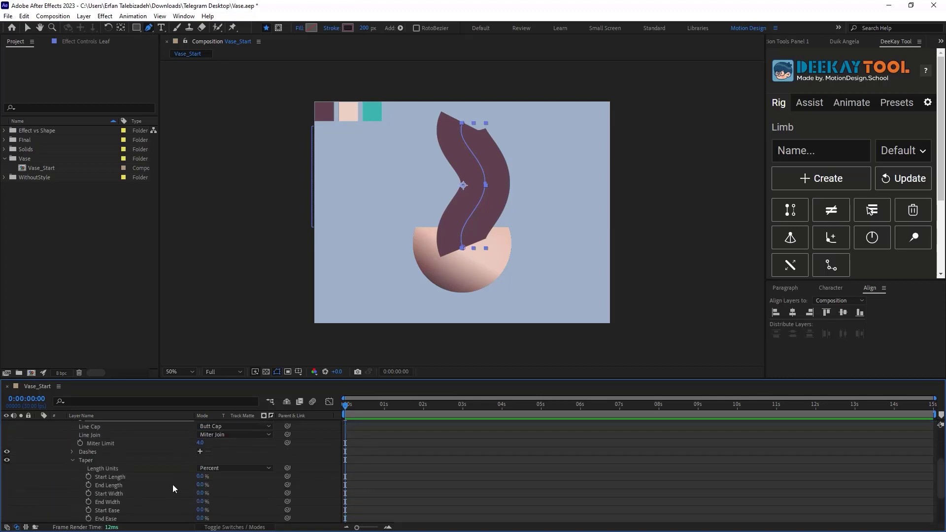
pyautogui.moveTo(199, 486); pyautogui.dragTo(280, 498)
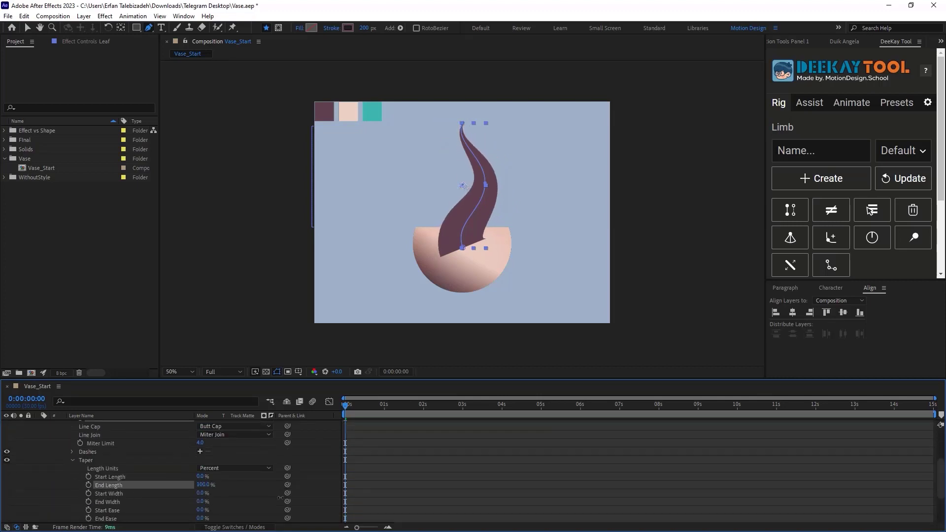
pyautogui.click(314, 450)
pyautogui.scroll(3, 82, 462)
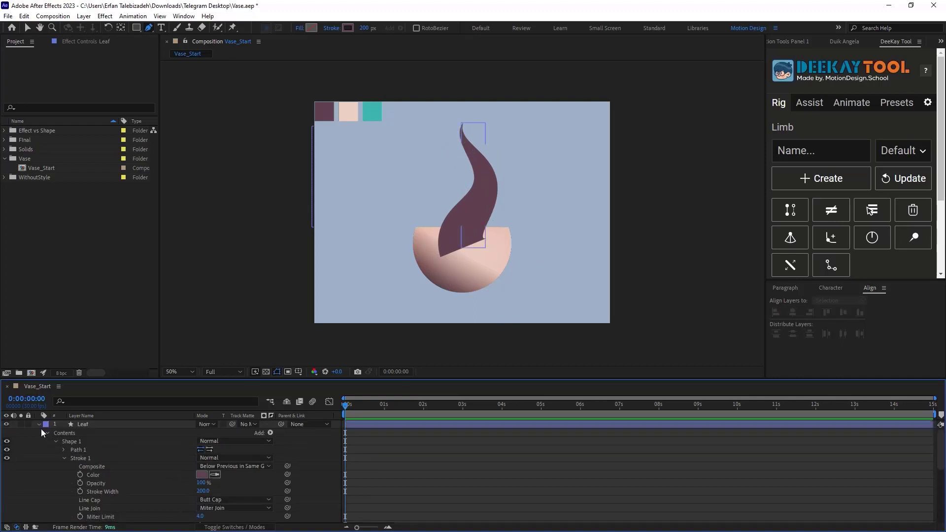
# - Move the Leaf layer below the Vase layer so the leaf's base sits behind the vase
pyautogui.click(40, 429)
pyautogui.click(93, 441)
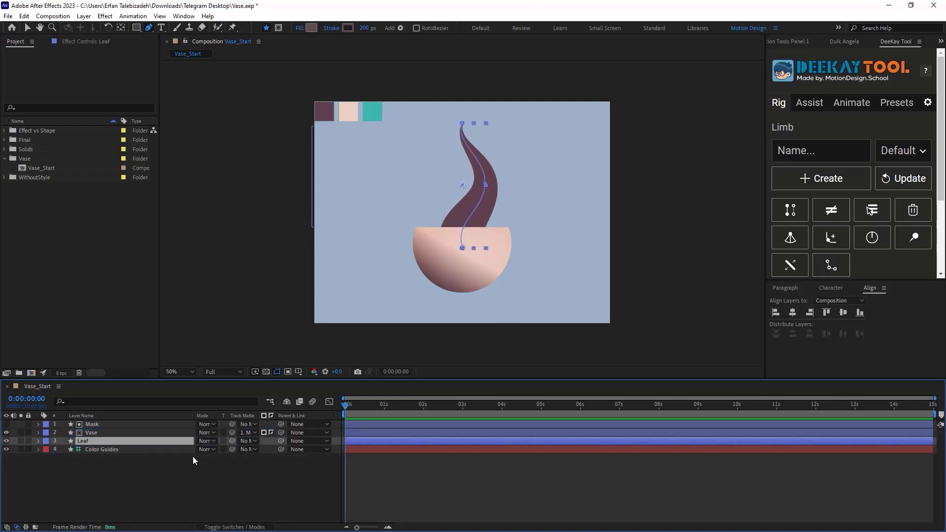
pyautogui.press('v')
pyautogui.click(200, 492)
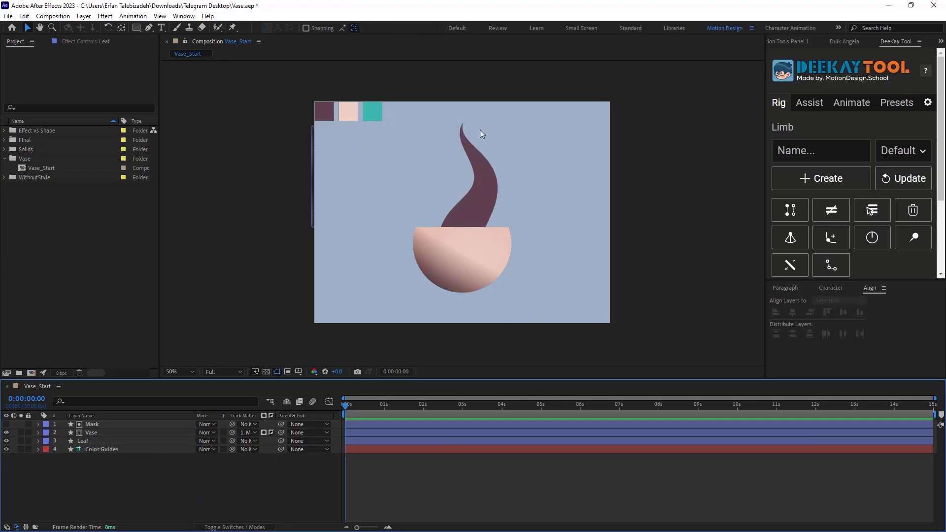
# - Refine the leaf's path by nudging the middle point inward, raising the tip slightly rightward, and adjusting the tip's curve handle
pyautogui.click(473, 163)
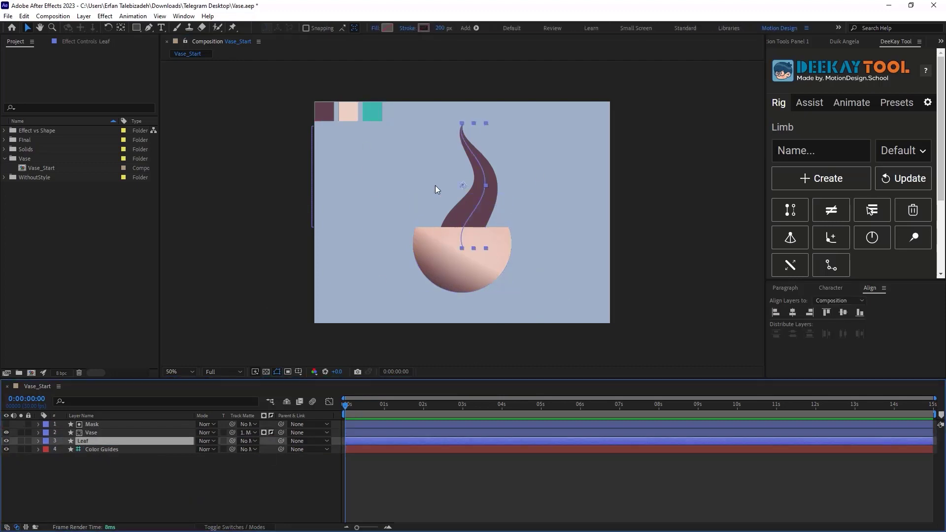
pyautogui.press('g')
pyautogui.click(486, 186)
pyautogui.scroll(1, 485, 185)
pyautogui.moveTo(509, 160); pyautogui.dragTo(499, 153)
pyautogui.moveTo(437, 133); pyautogui.dragTo(439, 226)
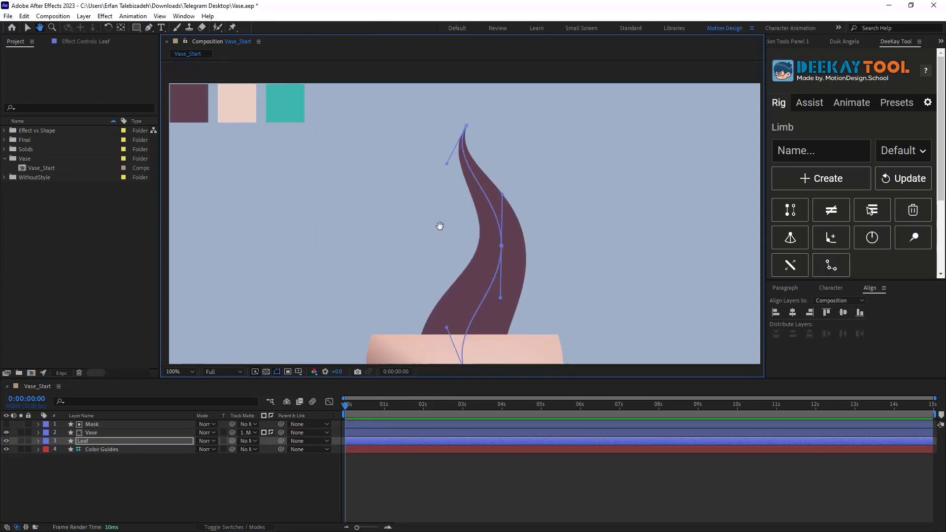
pyautogui.moveTo(463, 126); pyautogui.dragTo(473, 103)
pyautogui.moveTo(454, 142); pyautogui.dragTo(464, 147)
pyautogui.scroll(-2, 439, 220)
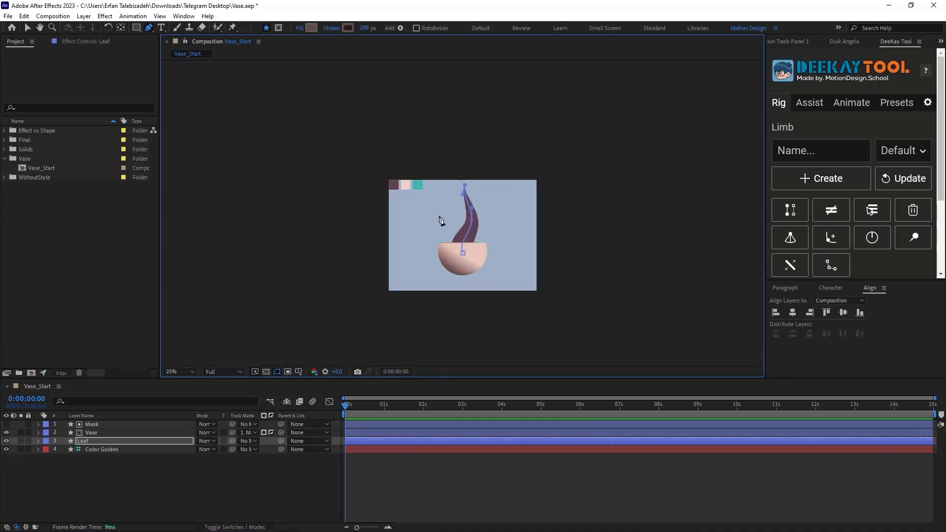
pyautogui.click(293, 471)
pyautogui.press('.')
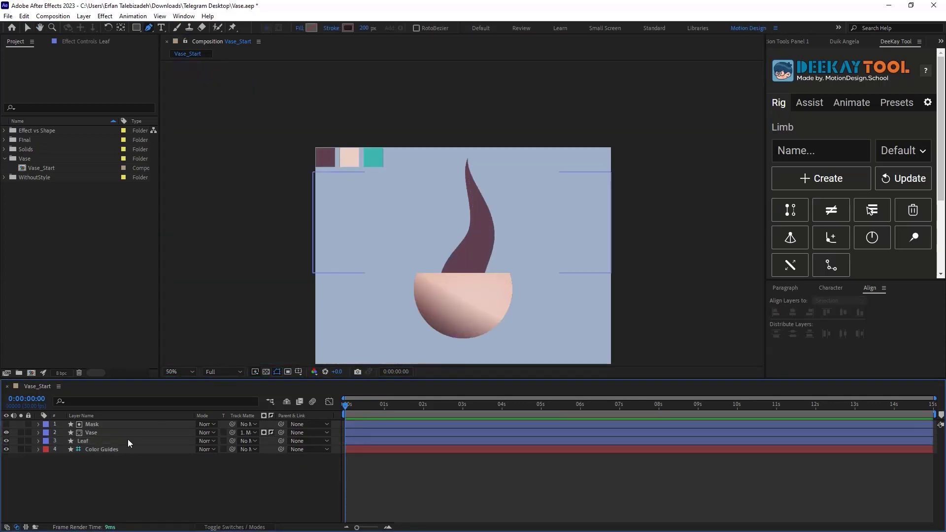
# - Switch the Leaf stroke from a solid colour to a linear gradient
pyautogui.click(99, 443)
pyautogui.click(348, 27)
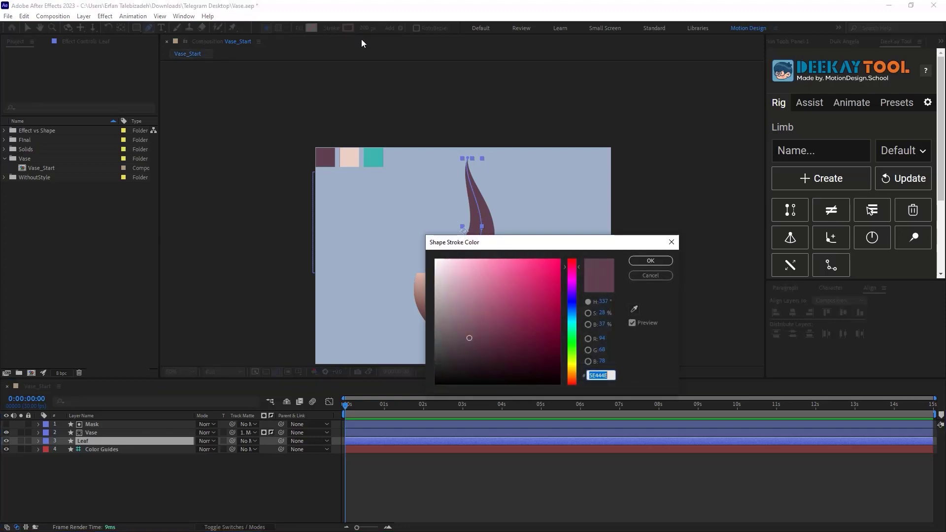
pyautogui.click(651, 276)
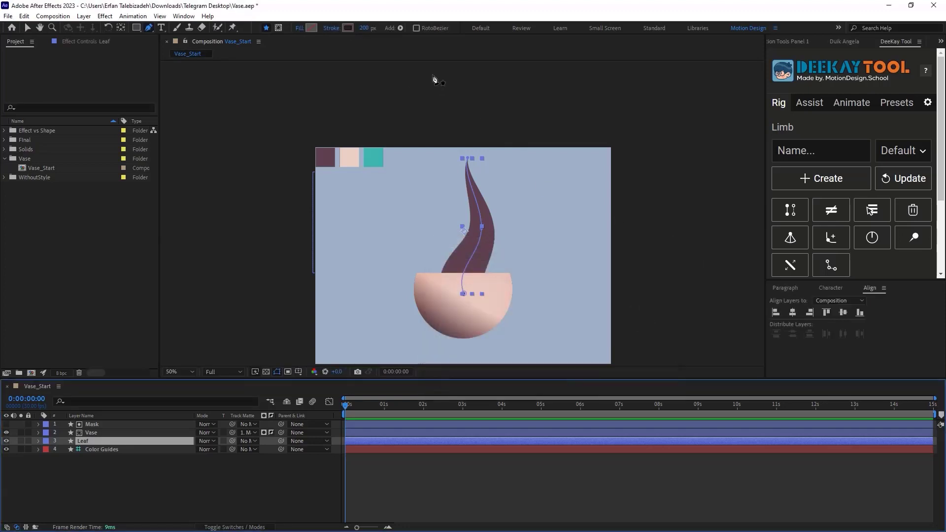
pyautogui.click(331, 28)
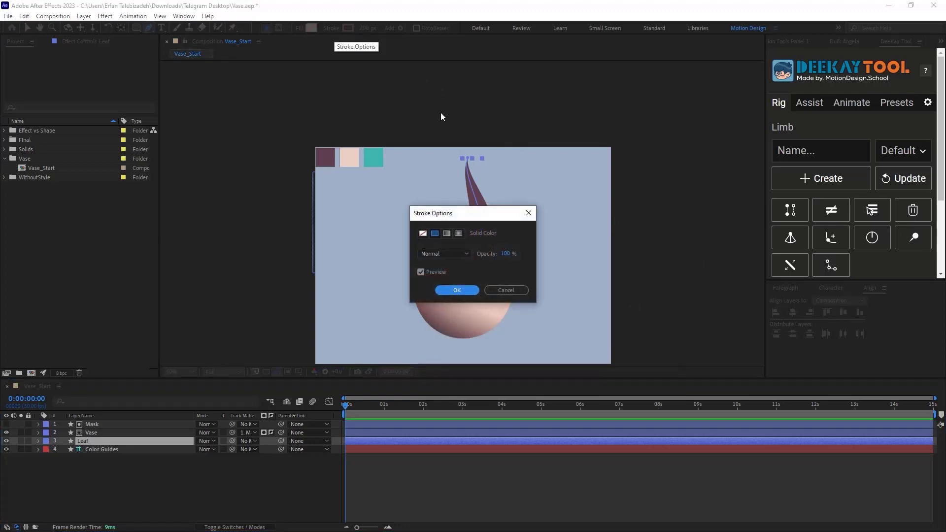
pyautogui.click(457, 290)
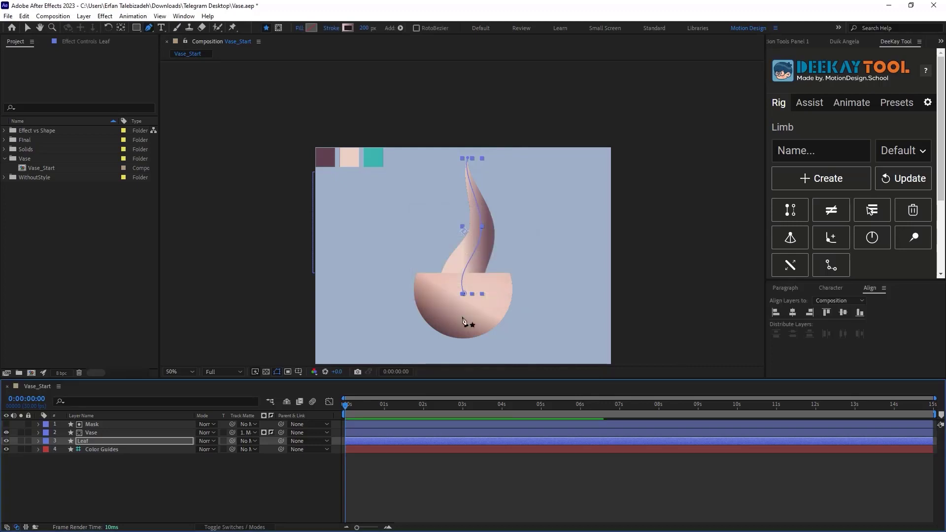
# - Recolour the end stop of the leaf's stroke gradient with the teal guide swatch, 3EB8B0
pyautogui.click(350, 29)
pyautogui.click(796, 172)
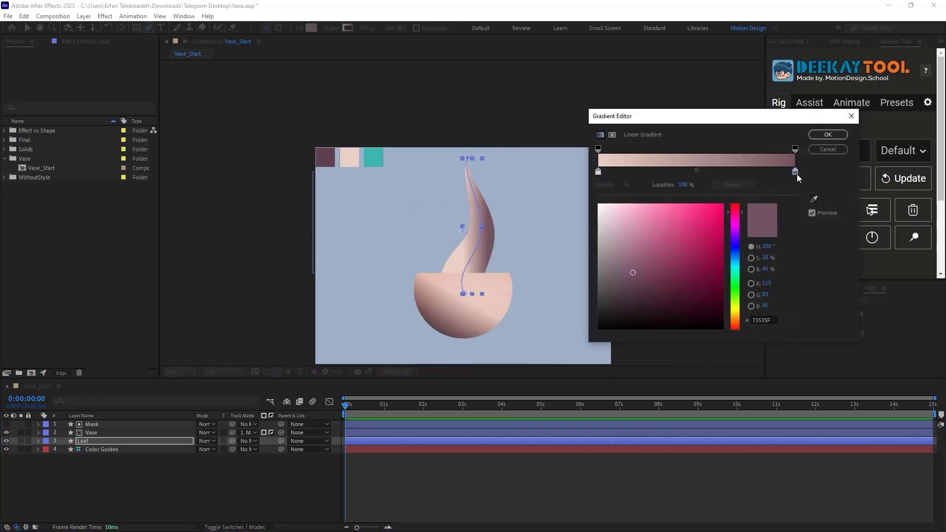
pyautogui.click(813, 200)
pyautogui.click(378, 157)
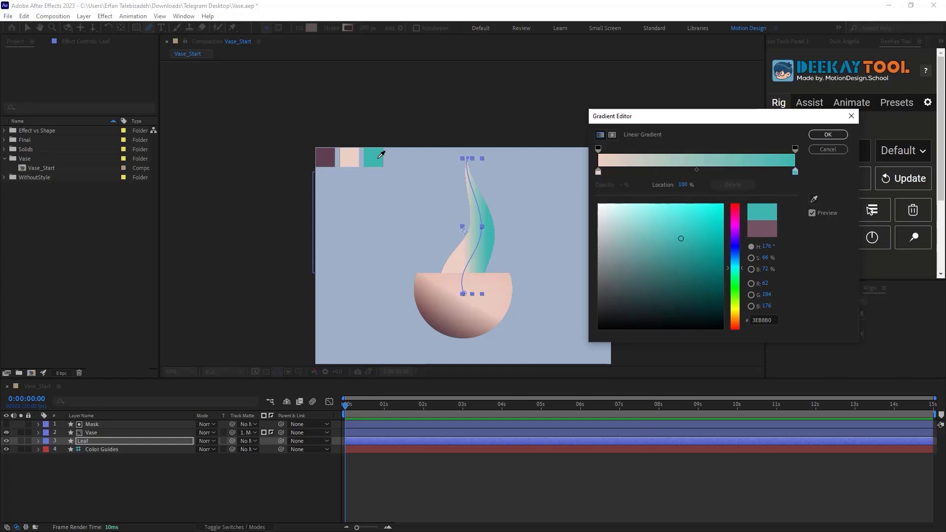
pyautogui.click(828, 134)
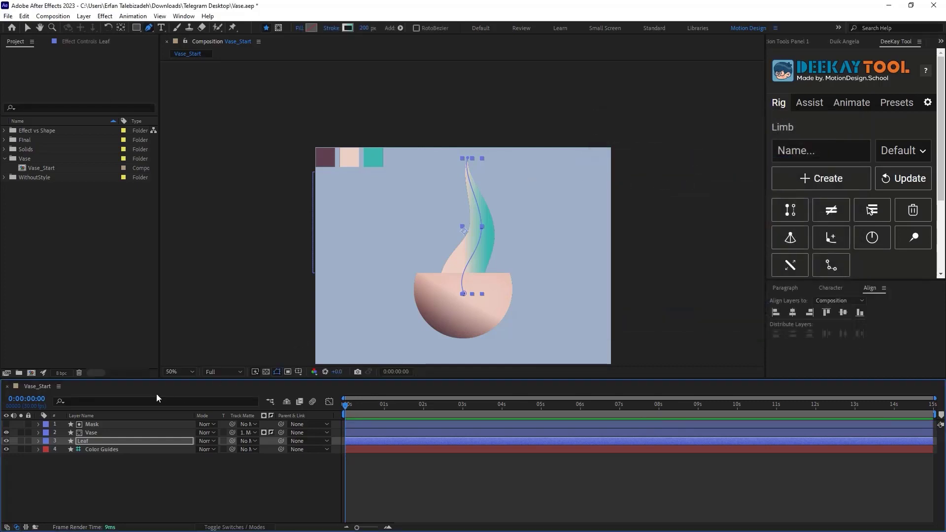
# - Reposition the leaf's gradient so it runs vertically from pink near the tip to teal just below the vase rim
pyautogui.click(39, 442)
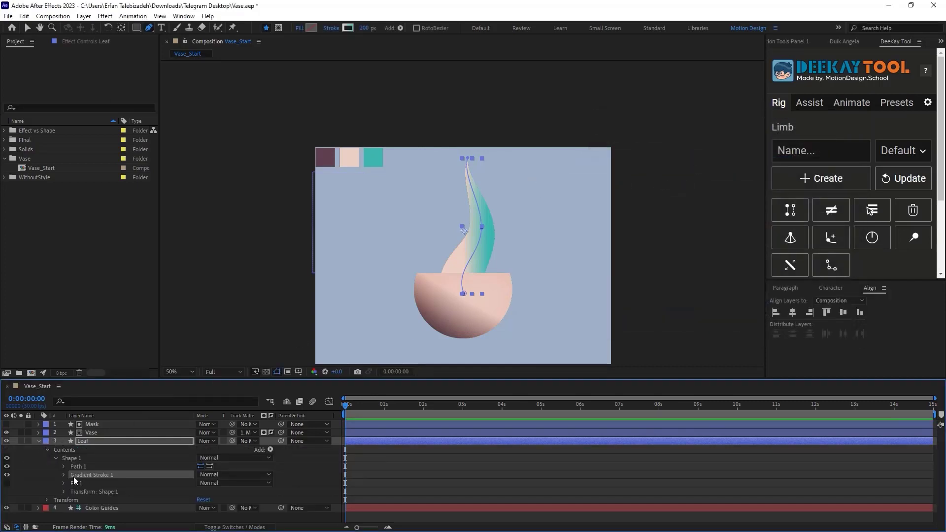
pyautogui.press('/')
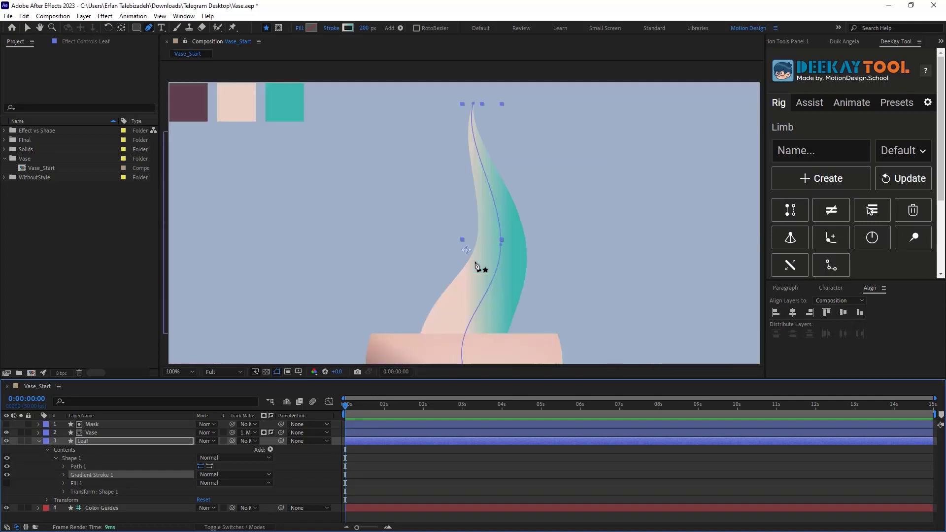
pyautogui.click(28, 28)
pyautogui.scroll(-1, 483, 232)
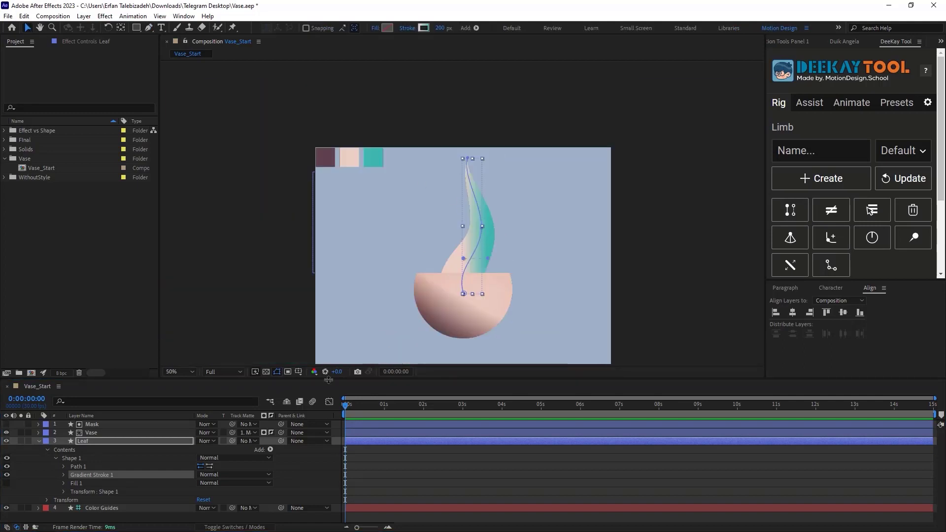
pyautogui.moveTo(464, 259); pyautogui.dragTo(474, 185)
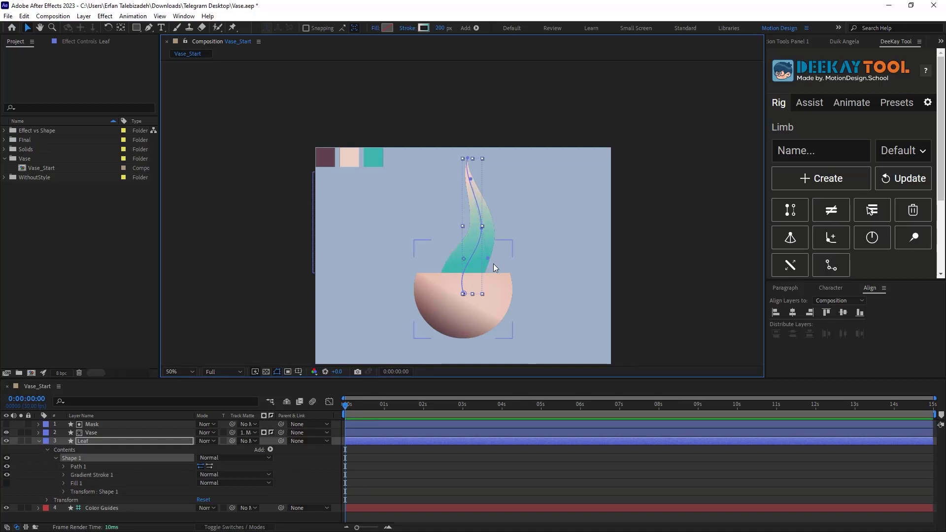
pyautogui.moveTo(489, 259); pyautogui.dragTo(477, 282)
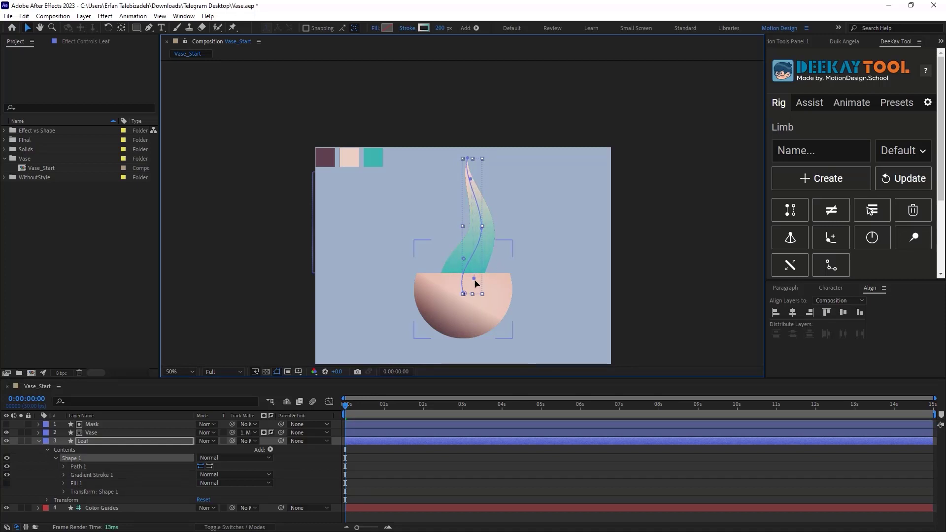
pyautogui.moveTo(470, 179); pyautogui.dragTo(475, 192)
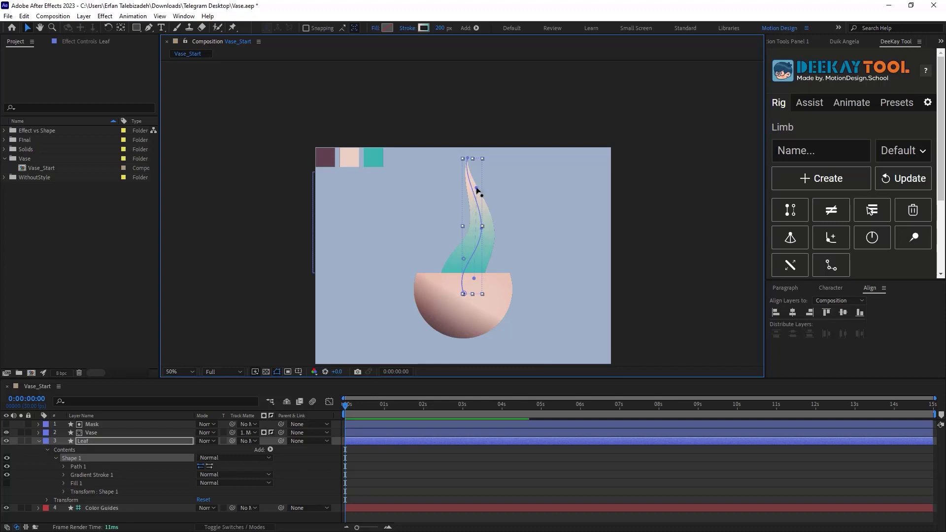
pyautogui.scroll(1, 466, 282)
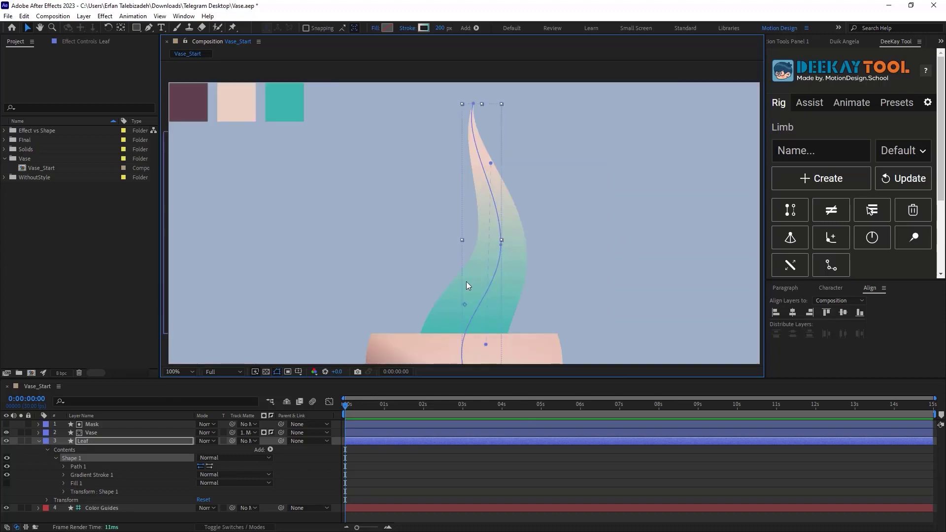
# - Copy the Vase's layer styles, including its Inner Shadow, onto the Leaf layer
pyautogui.click(38, 441)
pyautogui.click(90, 432)
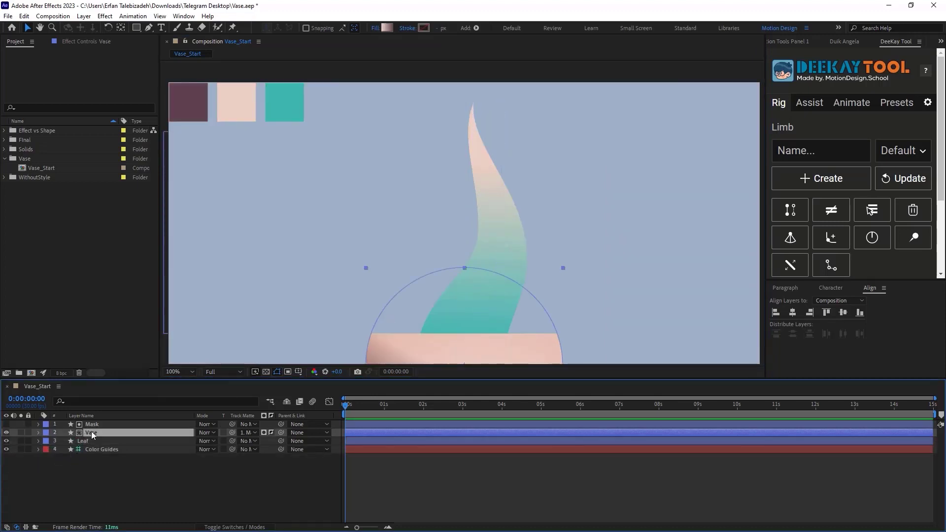
pyautogui.click(39, 432)
pyautogui.click(56, 442)
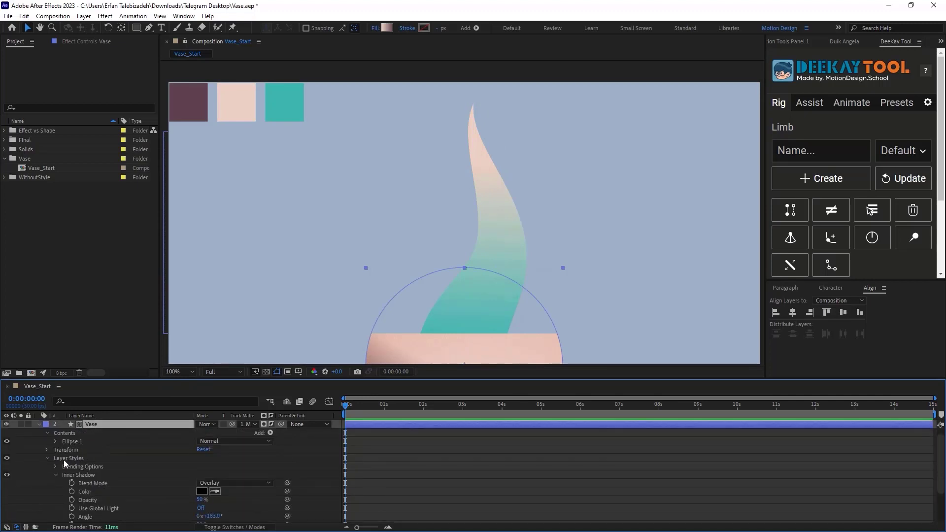
pyautogui.click(69, 458)
pyautogui.click(48, 458)
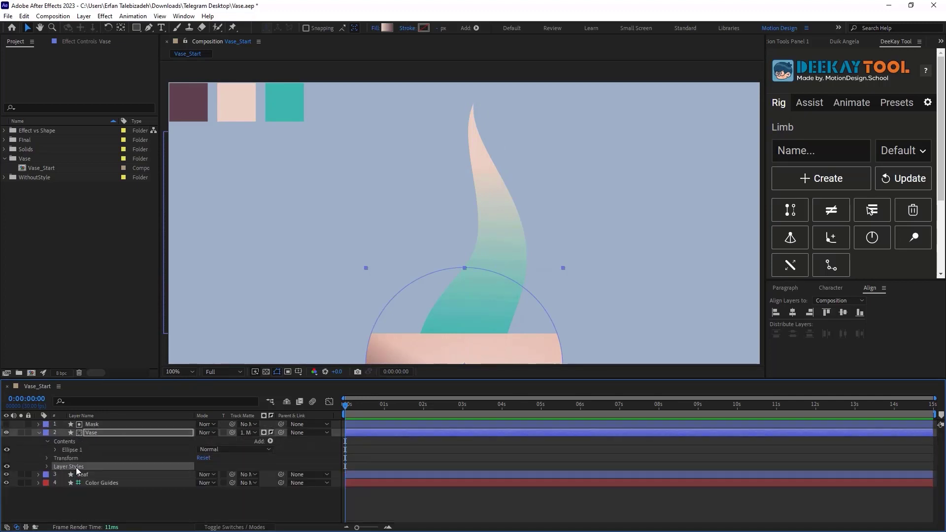
pyautogui.click(38, 433)
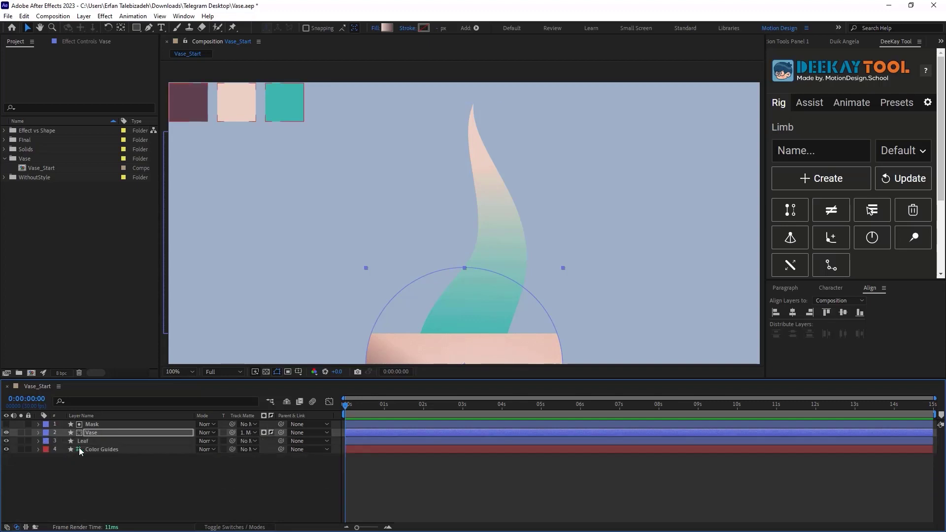
pyautogui.click(81, 441)
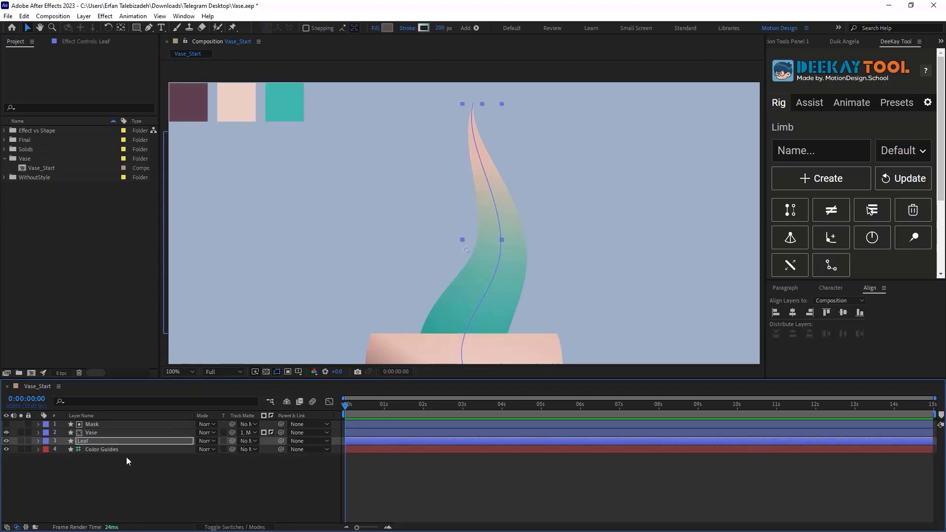
# - Set the angle of the Leaf layer's Inner Shadow to 109°
pyautogui.click(38, 441)
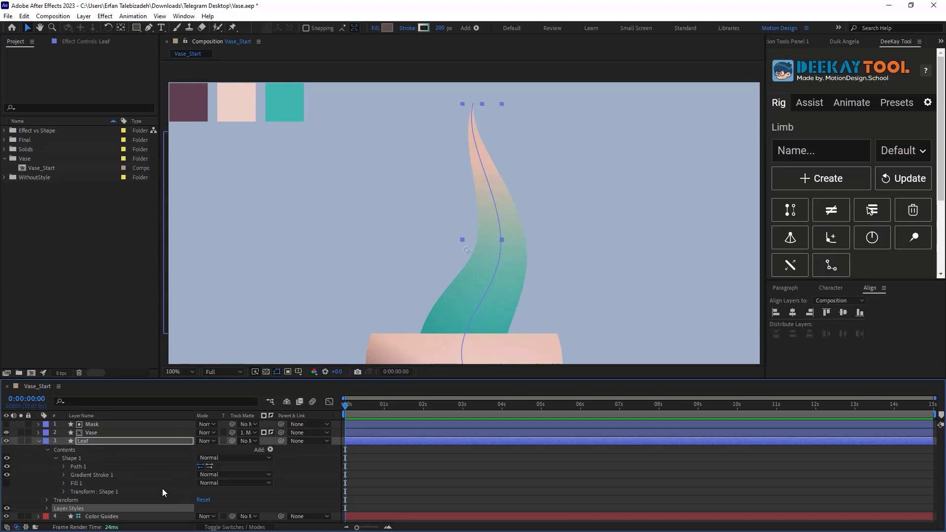
pyautogui.click(47, 508)
pyautogui.scroll(-2, 154, 479)
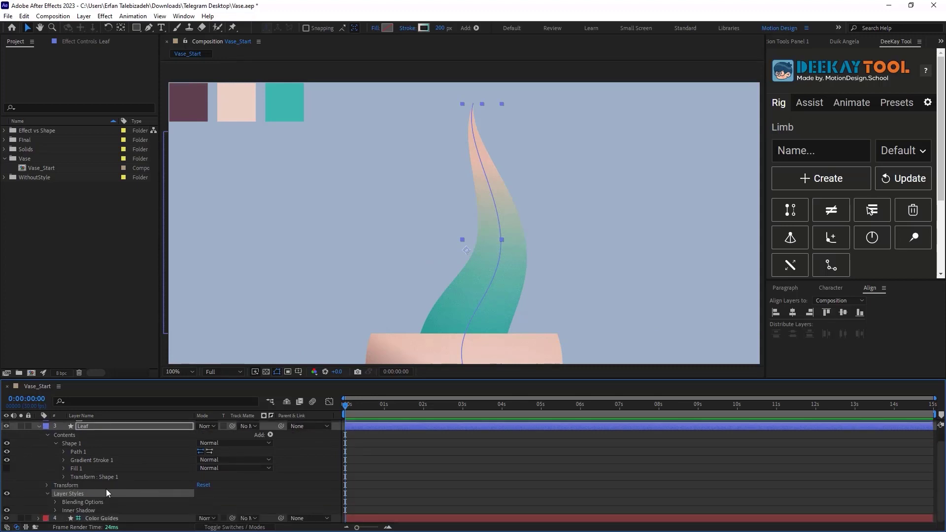
pyautogui.click(55, 511)
pyautogui.scroll(-5, 98, 492)
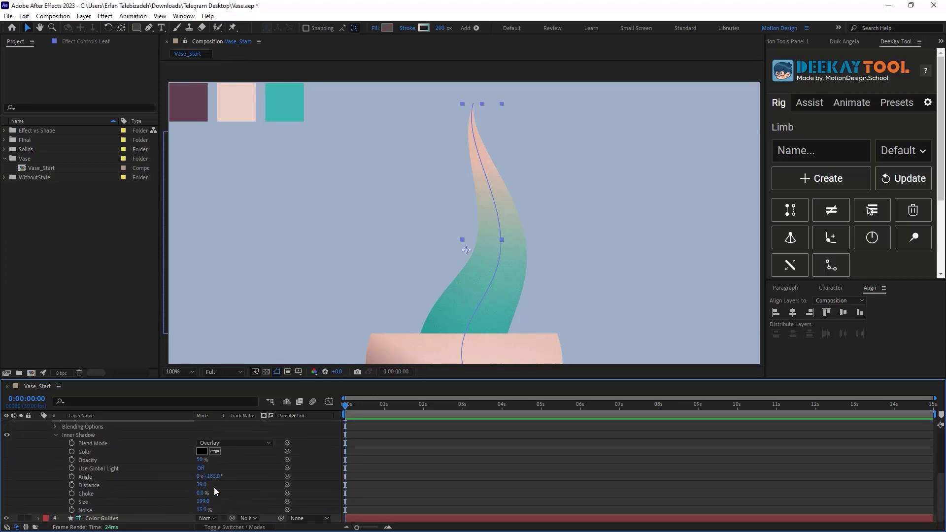
pyautogui.moveTo(210, 476); pyautogui.dragTo(175, 480)
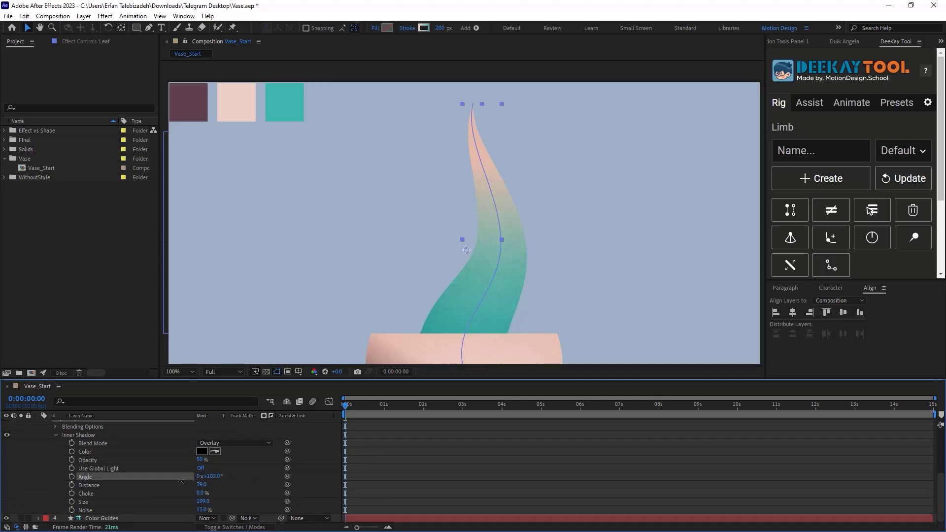
pyautogui.scroll(-1, 481, 273)
pyautogui.click(409, 453)
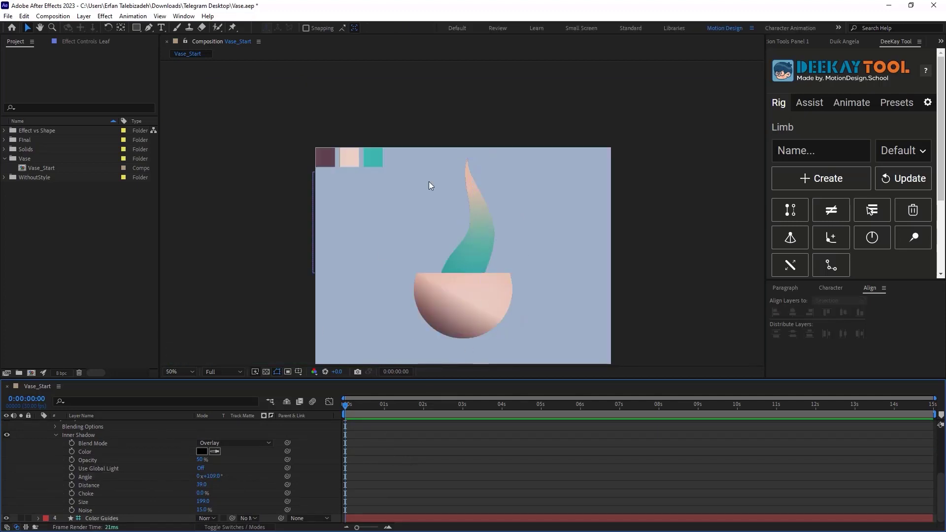
# - Duplicate the Leaf's shape group and reduce the copy's stroke width to 5 px as a thin central vein
pyautogui.scroll(5, 64, 463)
pyautogui.click(120, 457)
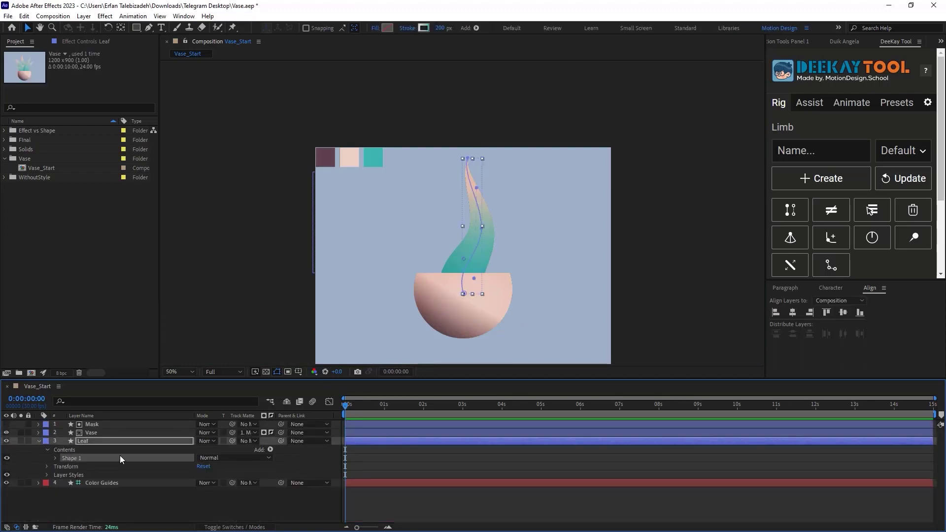
pyautogui.hotkey('ctrl', 'd')
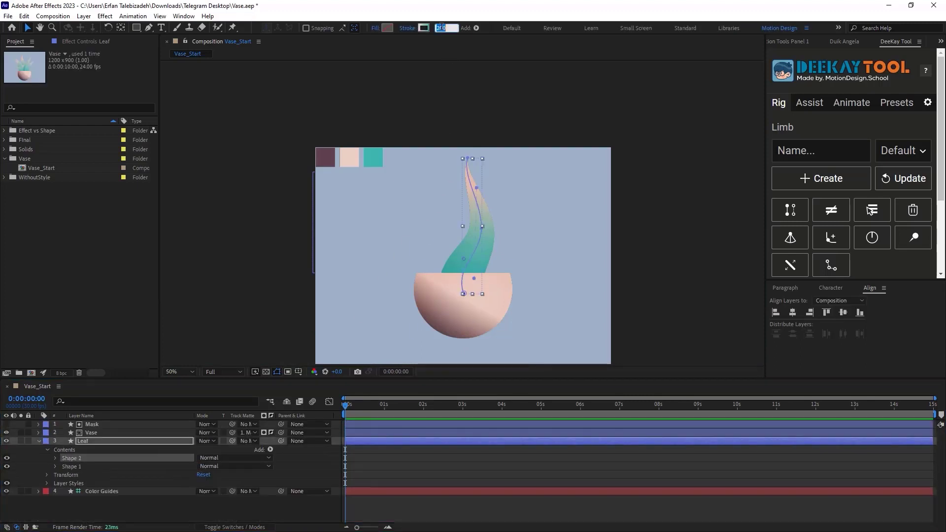
pyautogui.press('Return')
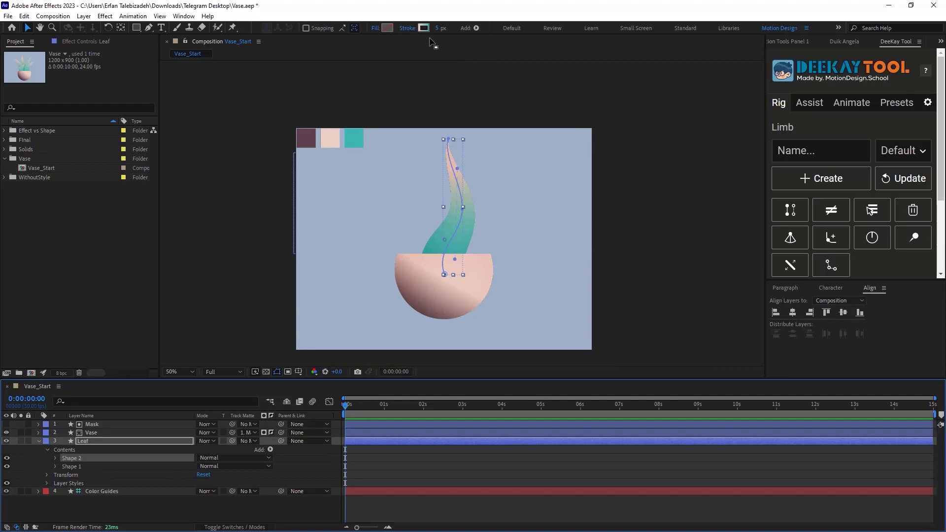
# - Reverse the vein's stroke gradient, placing the teal 3EB8B0 stop at 0% and the pink EBCFC3 stop at the opposite end
pyautogui.click(424, 28)
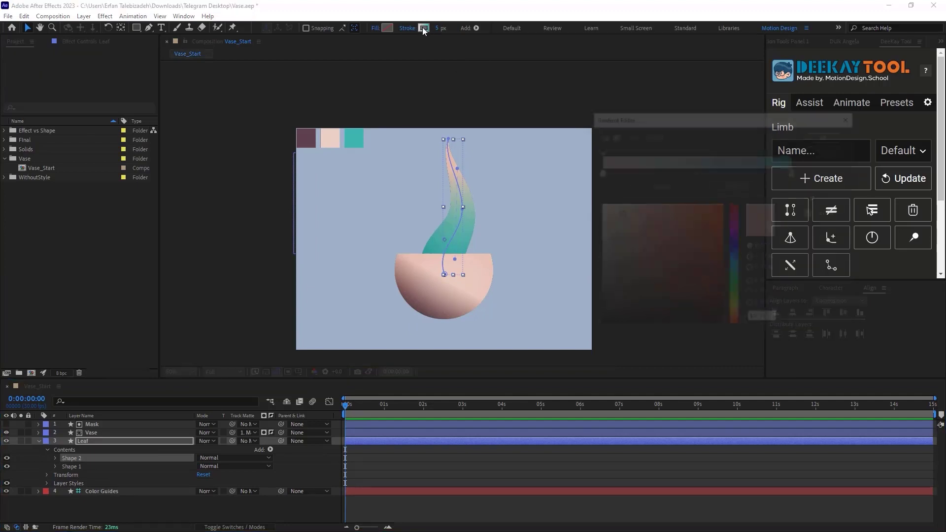
pyautogui.moveTo(795, 171)
pyautogui.mouseDown()
pyautogui.moveTo(562, 170)
pyautogui.moveTo(796, 172)
pyautogui.mouseUp()
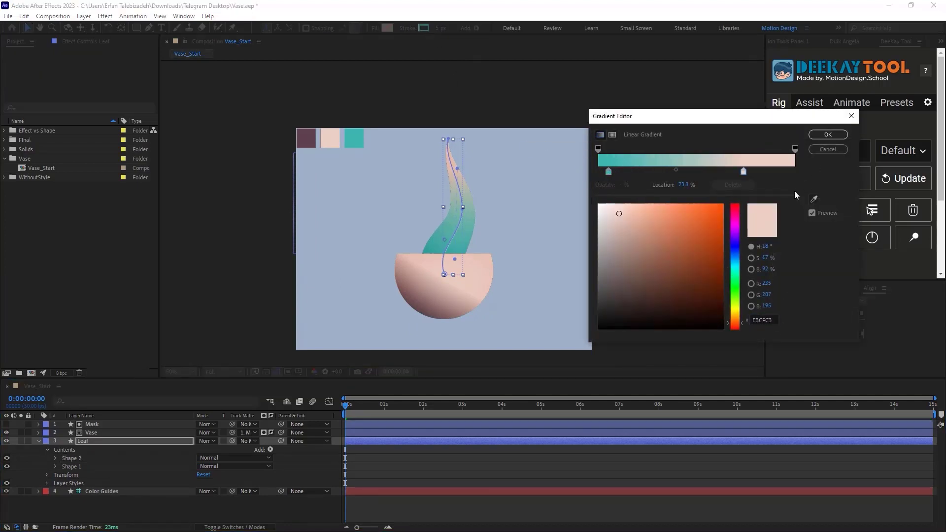
pyautogui.click(610, 172)
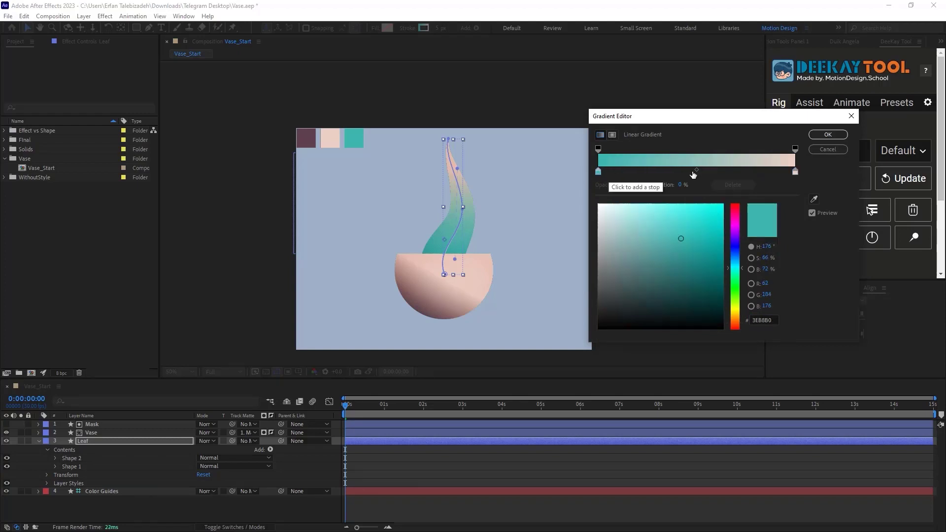
pyautogui.click(828, 135)
pyautogui.click(205, 503)
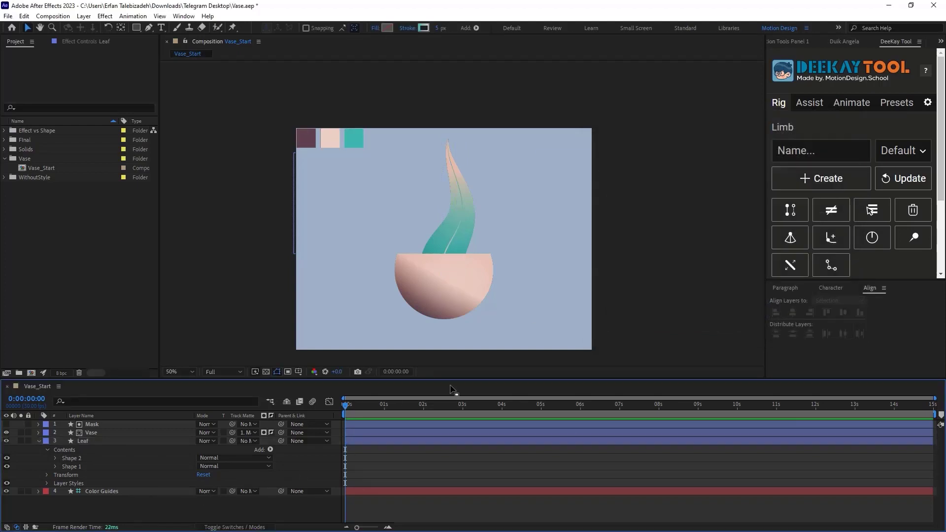
# - Try a duplicate of the veined leaf, shifted left of the original with its tip bent outward
pyautogui.scroll(1, 512, 250)
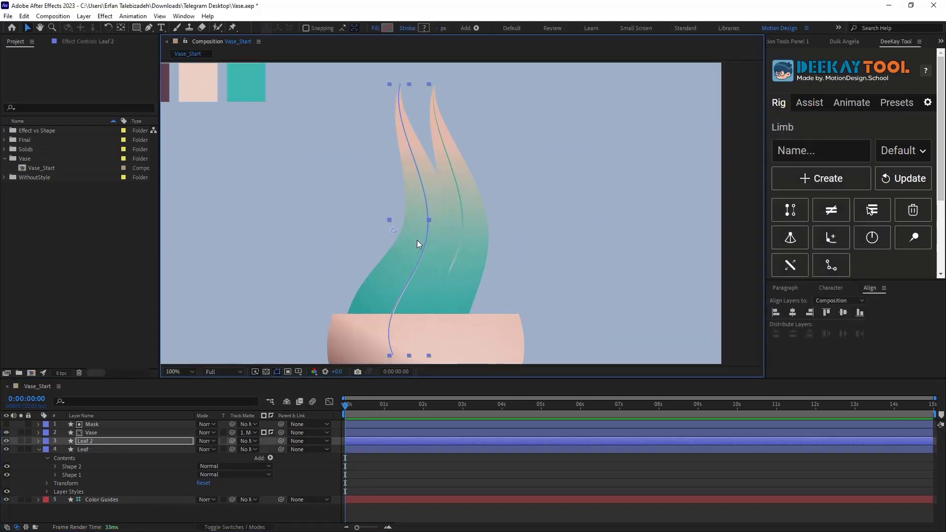
pyautogui.hotkey('shift', 'Left')
pyautogui.hotkey('shift', 'Left')
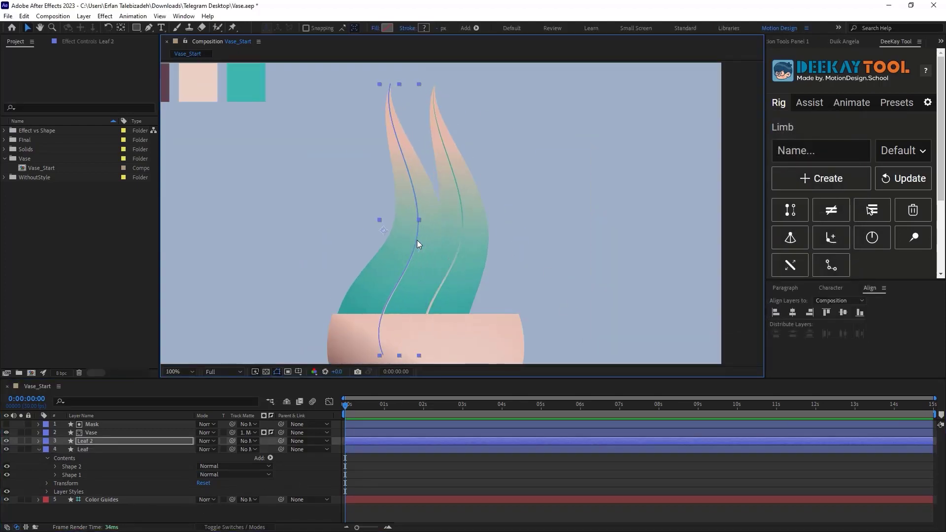
pyautogui.press('g')
pyautogui.moveTo(392, 84); pyautogui.dragTo(297, 97)
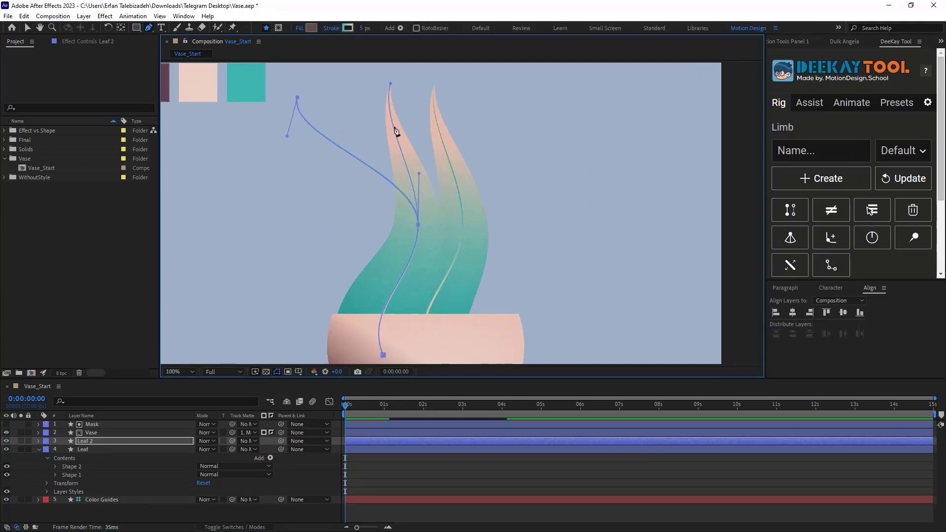
pyautogui.press('v')
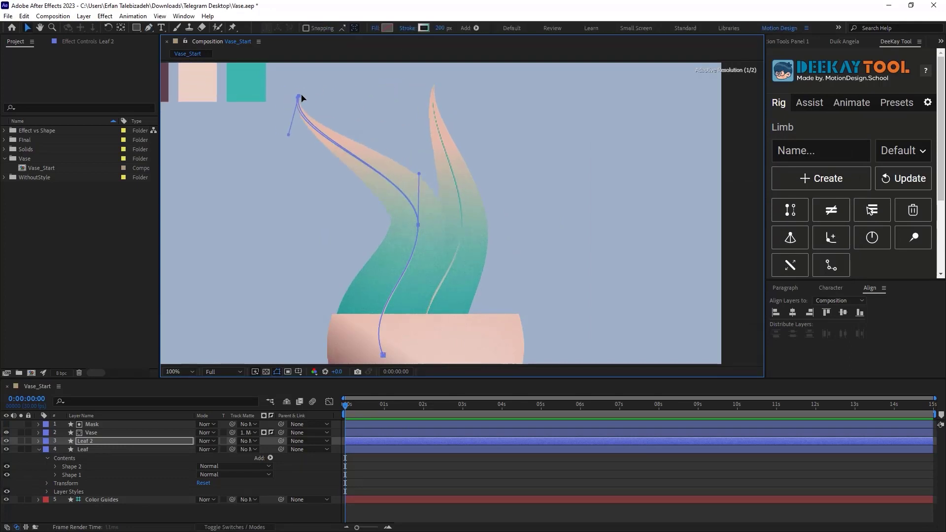
# - Delete the duplicate leaf layer and the thin vein shape from the original Leaf
pyautogui.press('Delete')
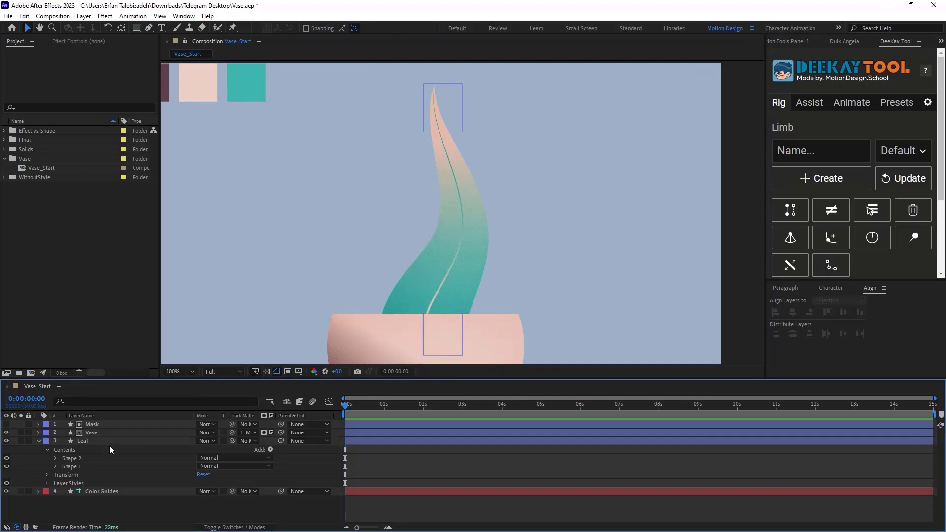
pyautogui.click(96, 465)
pyautogui.click(94, 459)
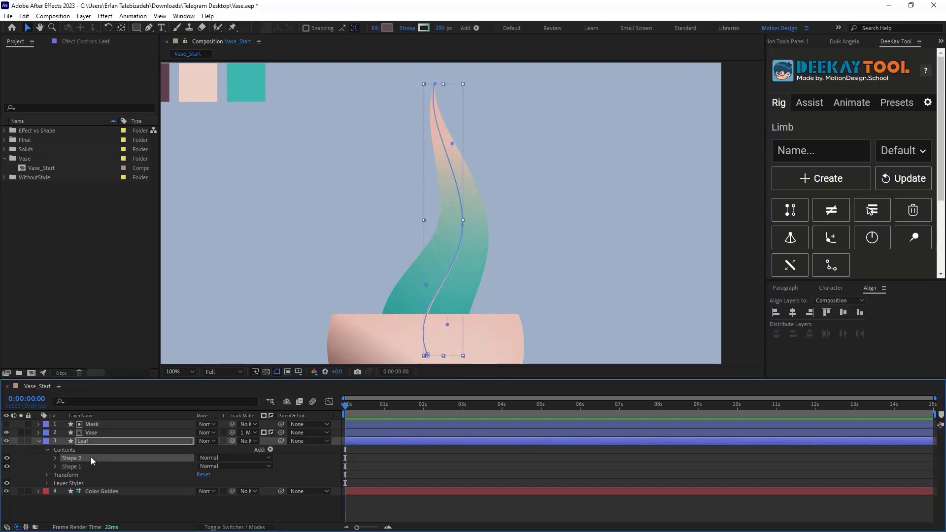
pyautogui.press('Delete')
# - Duplicate the plain Leaf layer, move the copy left of the original, and reshape its tip and middle curve
pyautogui.hotkey('ctrl', 'd')
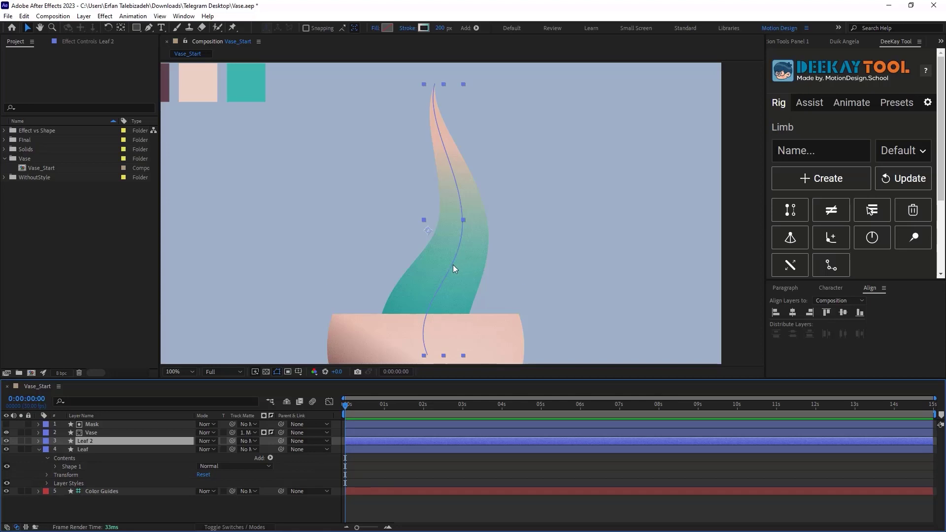
pyautogui.moveTo(465, 239); pyautogui.dragTo(421, 222)
pyautogui.press('g')
pyautogui.moveTo(388, 86); pyautogui.dragTo(369, 109)
pyautogui.moveTo(417, 226); pyautogui.dragTo(406, 252)
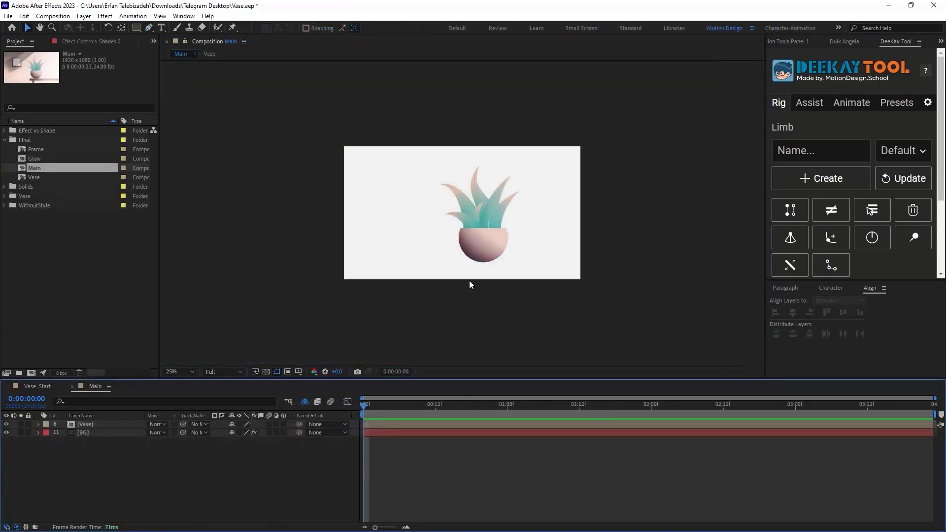
# - Reveal the shy layers in the Main composition and make the Table and Table 2 layers visible
pyautogui.scroll(2, 483, 250)
pyautogui.scroll(-2, 483, 250)
pyautogui.click(158, 464)
pyautogui.click(304, 403)
pyautogui.click(6, 483)
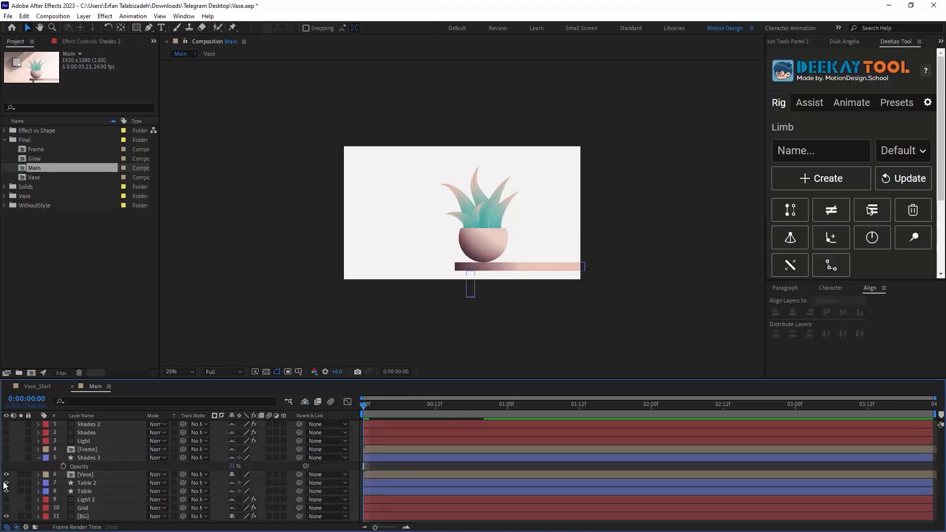
pyautogui.click(6, 491)
pyautogui.scroll(4, 443, 274)
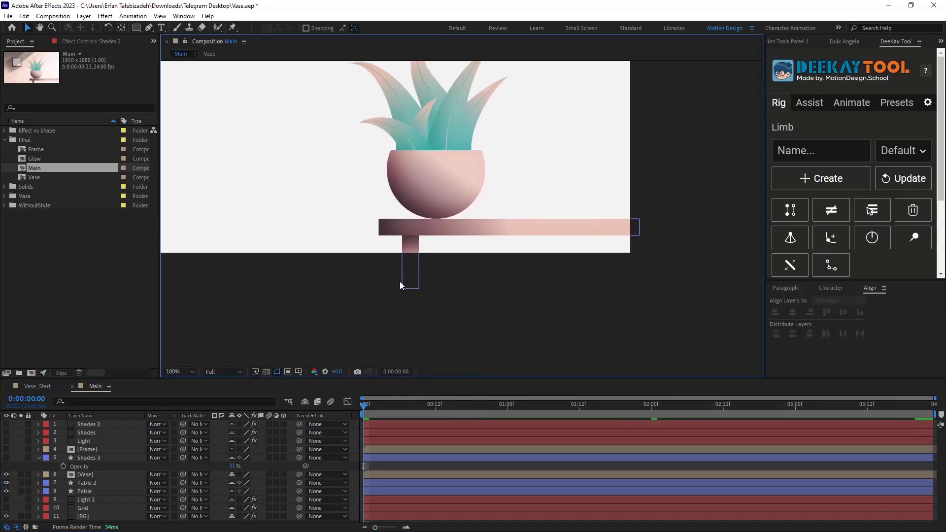
pyautogui.click(445, 243)
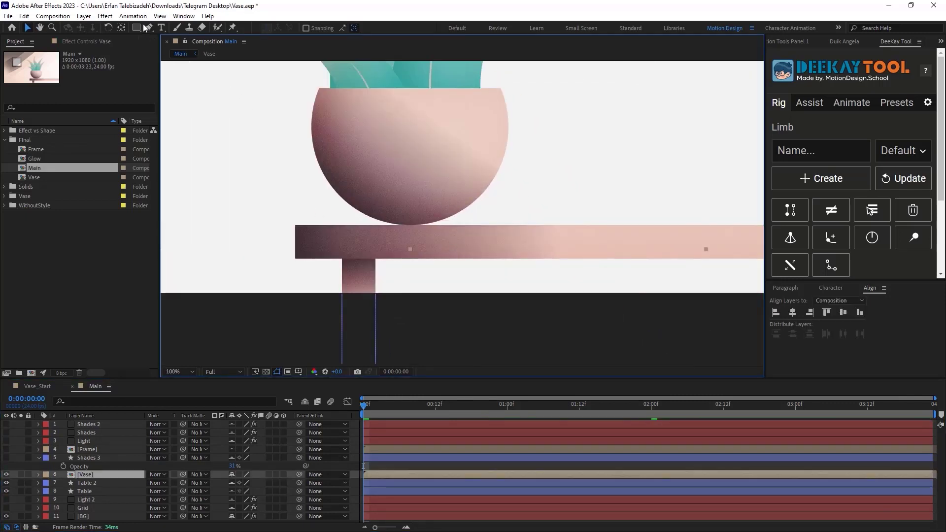
pyautogui.scroll(-2, 380, 268)
# - Make the Grid layer visible behind the vase and display its Grid and Gradient Ramp effect settings
pyautogui.click(7, 508)
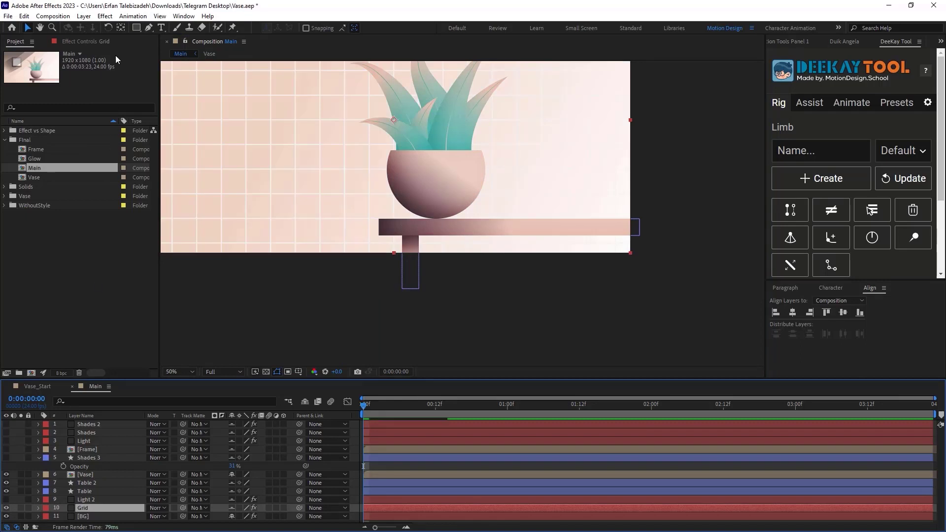
pyautogui.click(102, 39)
pyautogui.scroll(-2, 361, 223)
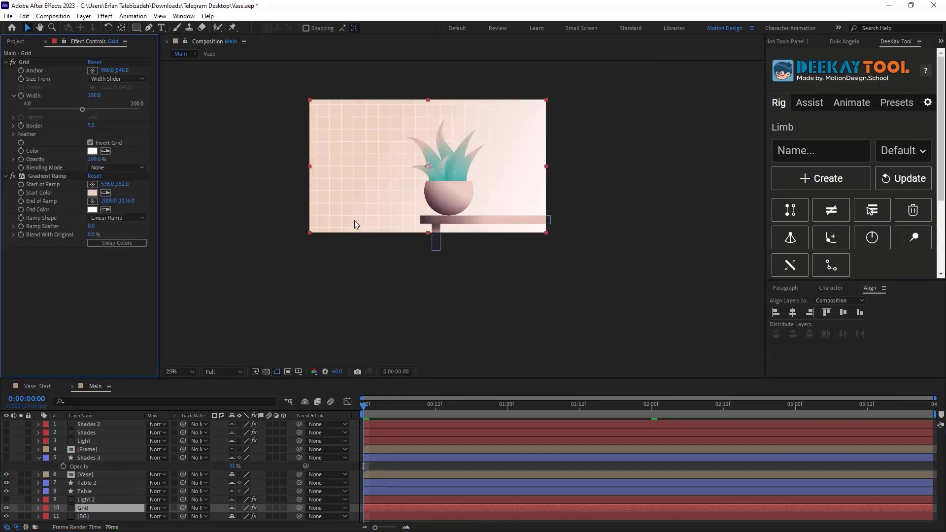
pyautogui.click(40, 439)
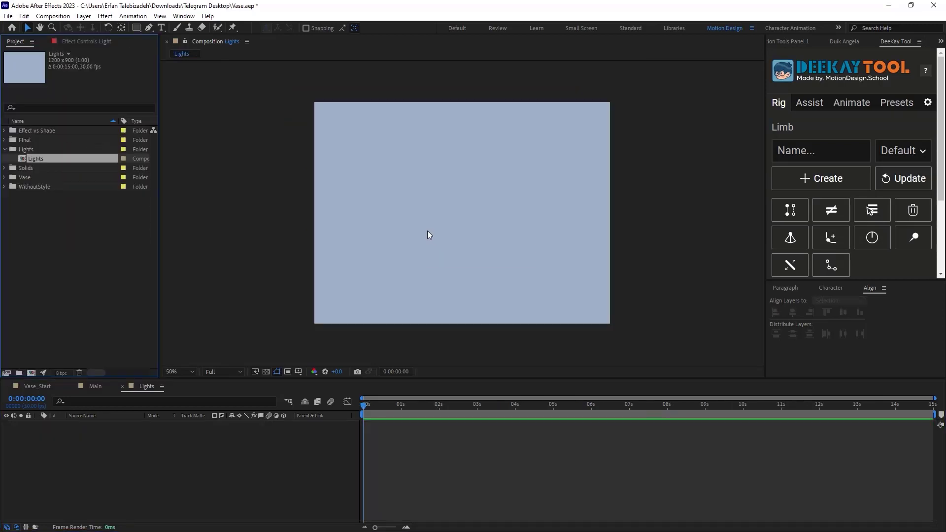
# - Add a white 1200 x 900 px solid to the Lights composition
pyautogui.click(212, 458)
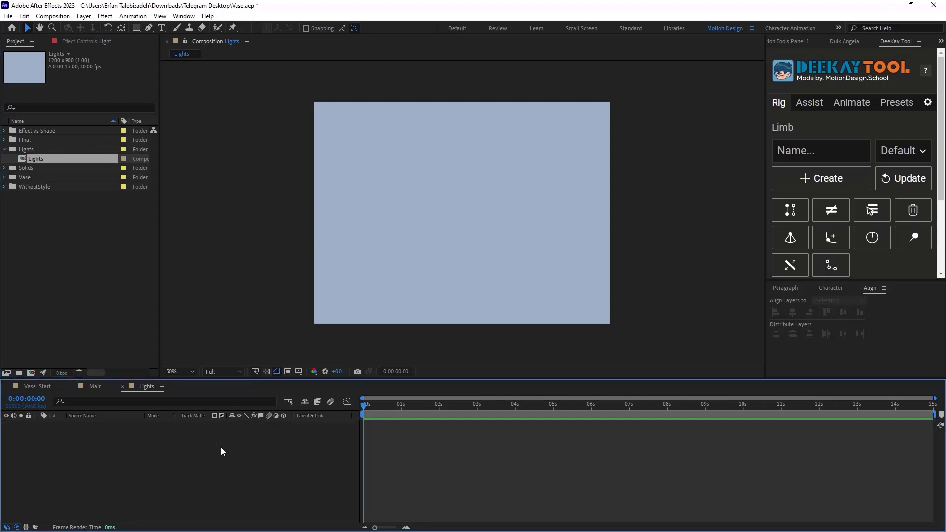
pyautogui.hotkey('ctrl', 'y')
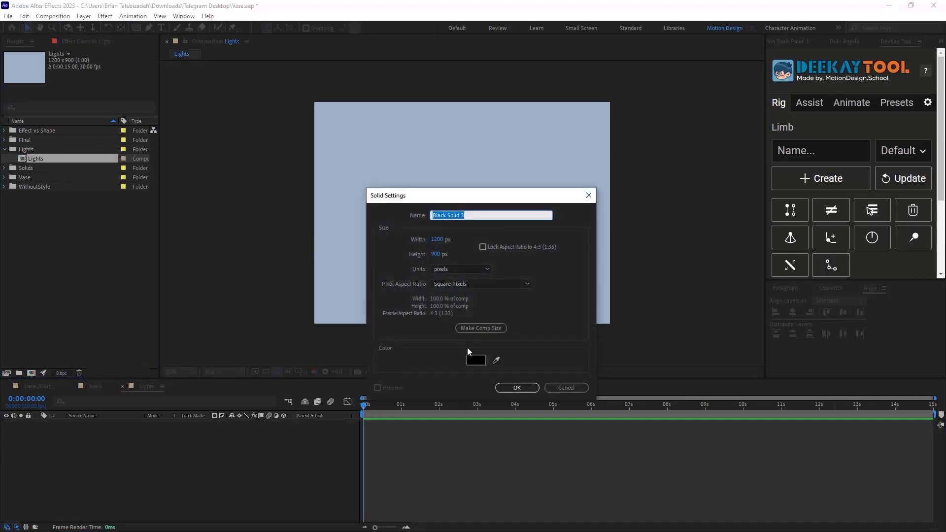
pyautogui.click(476, 360)
pyautogui.moveTo(473, 296); pyautogui.dragTo(428, 249)
pyautogui.click(650, 260)
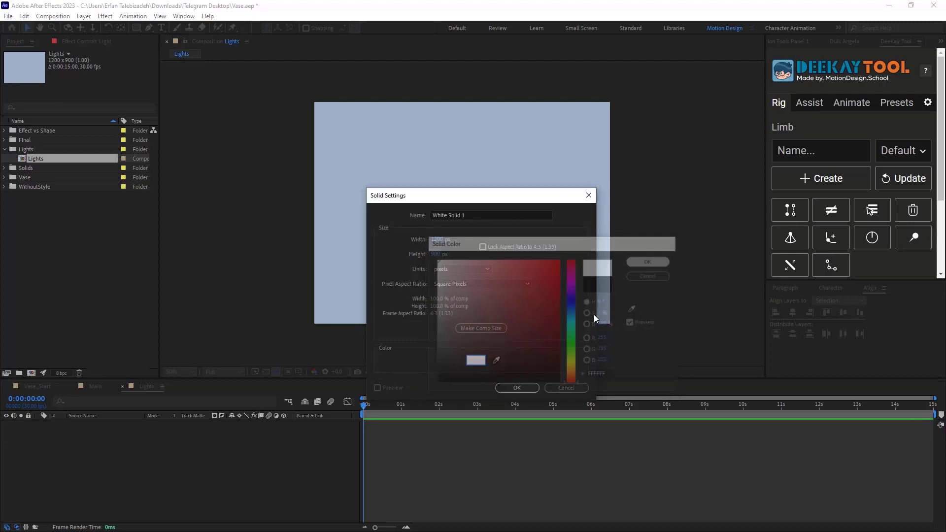
pyautogui.click(512, 388)
# - Draw a rectangular mask on the white solid covering about its upper third and extending past both sides
pyautogui.scroll(-1, 489, 272)
pyautogui.click(136, 27)
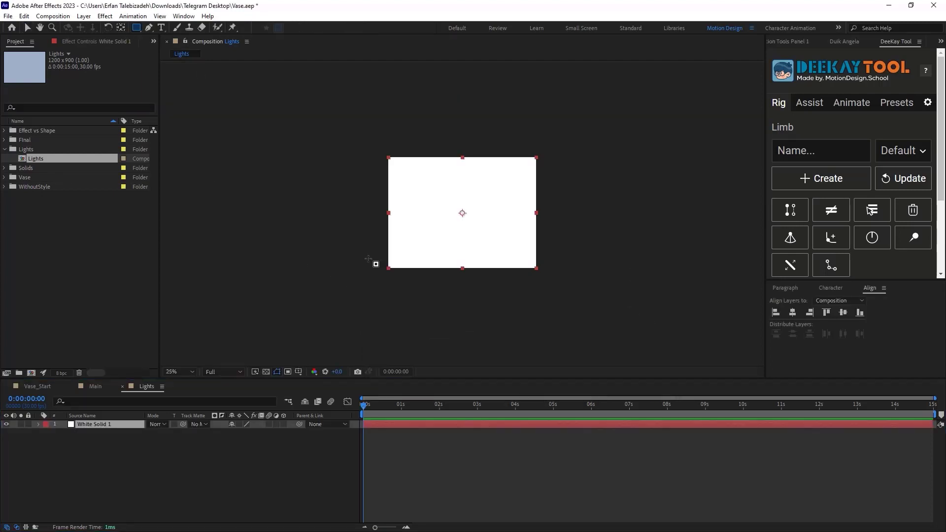
pyautogui.moveTo(361, 139); pyautogui.dragTo(553, 195)
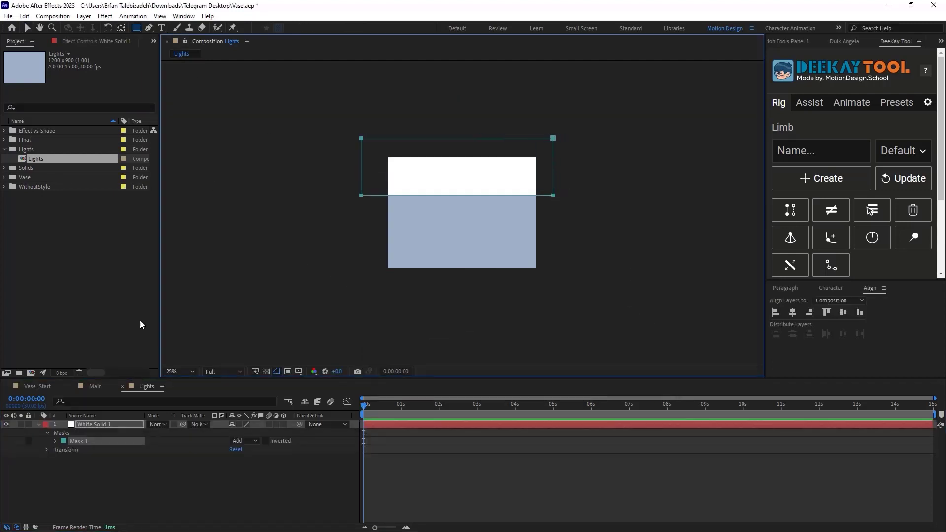
# - Apply Linear Wipe to the white solid with 54% transition completion and a 241° wipe angle
pyautogui.hotkey('ctrl', 'space')
pyautogui.write('lin')
pyautogui.click(134, 448)
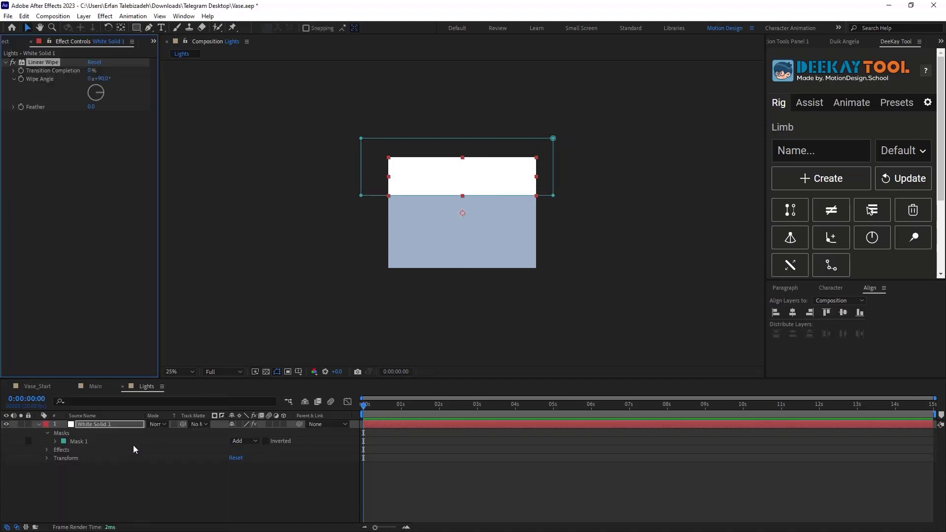
pyautogui.moveTo(107, 71); pyautogui.dragTo(85, 71)
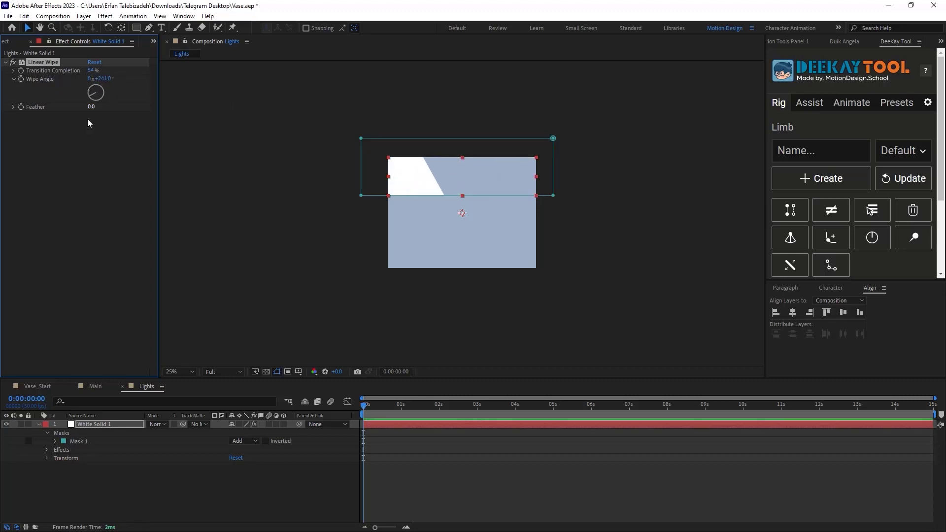
# - Set the feather of the solid's rectangular mask to about 472 pixels
pyautogui.click(74, 442)
pyautogui.press('f')
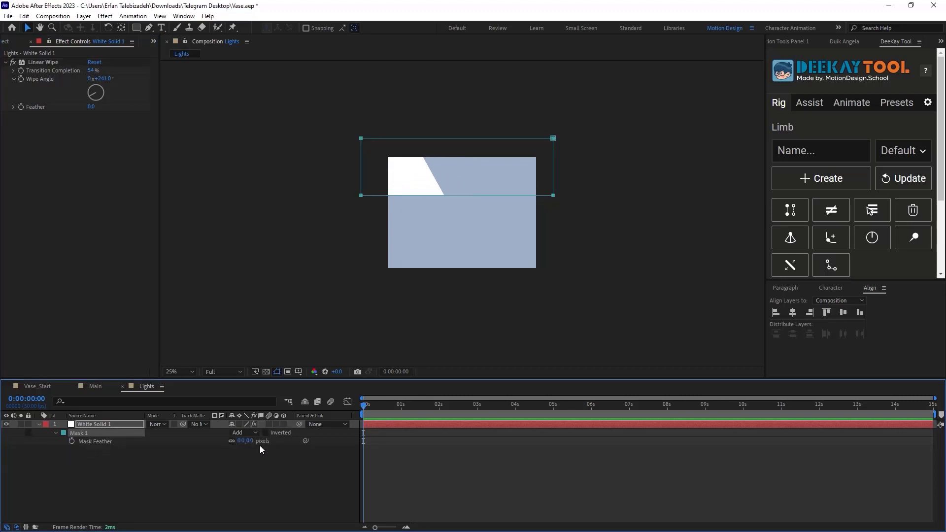
pyautogui.moveTo(240, 442); pyautogui.dragTo(485, 476)
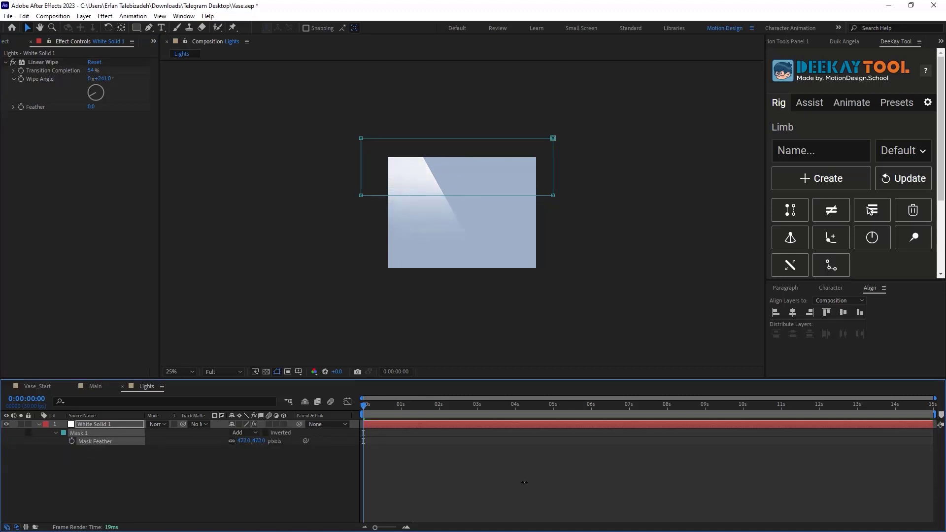
# - Open the Main composition and turn on the visibility of its Shades layer
pyautogui.click(95, 387)
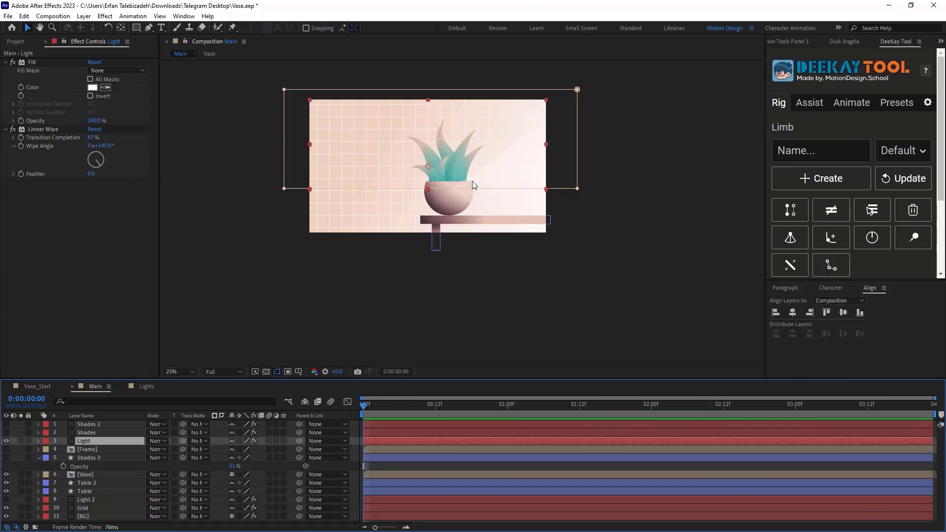
pyautogui.click(90, 433)
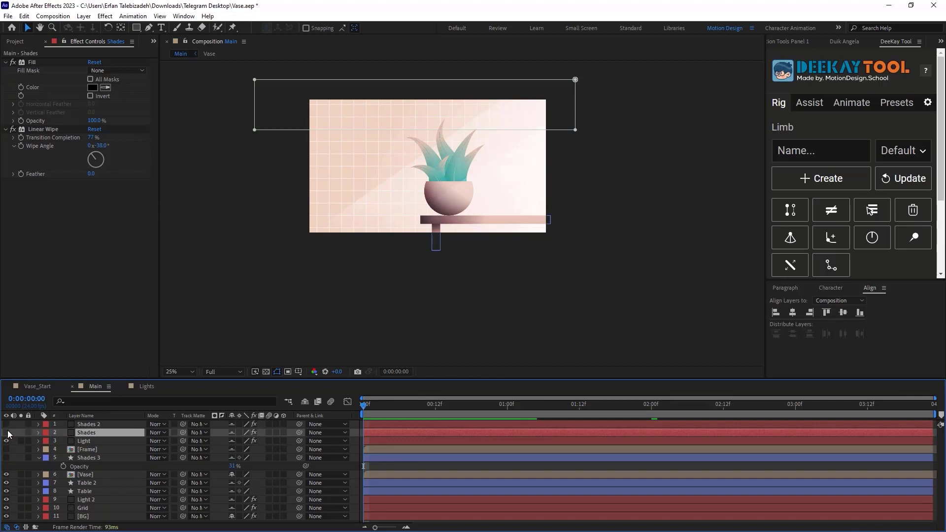
pyautogui.click(7, 433)
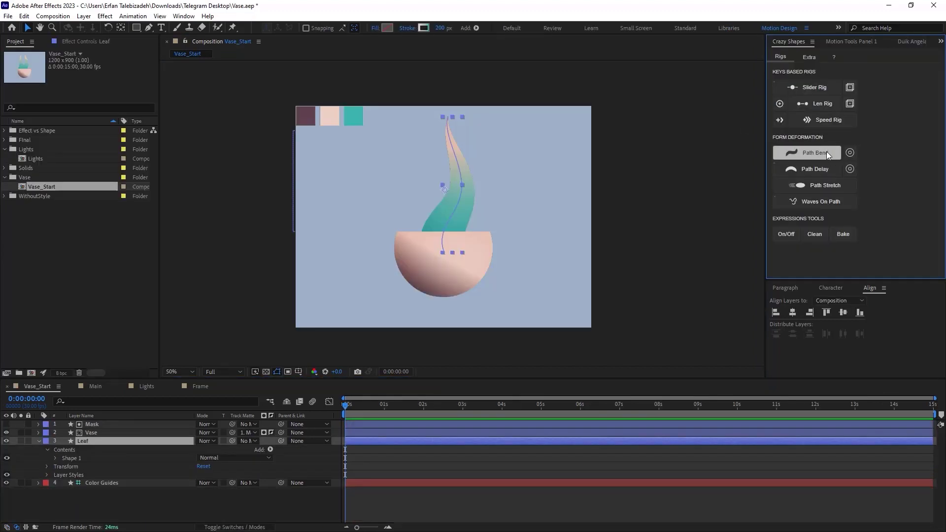
# - Apply the Path Bend rig to the Leaf layer in Vase_Start and set its Bend Amplitude to 4
pyautogui.click(827, 150)
pyautogui.press('space')
pyautogui.click(92, 87)
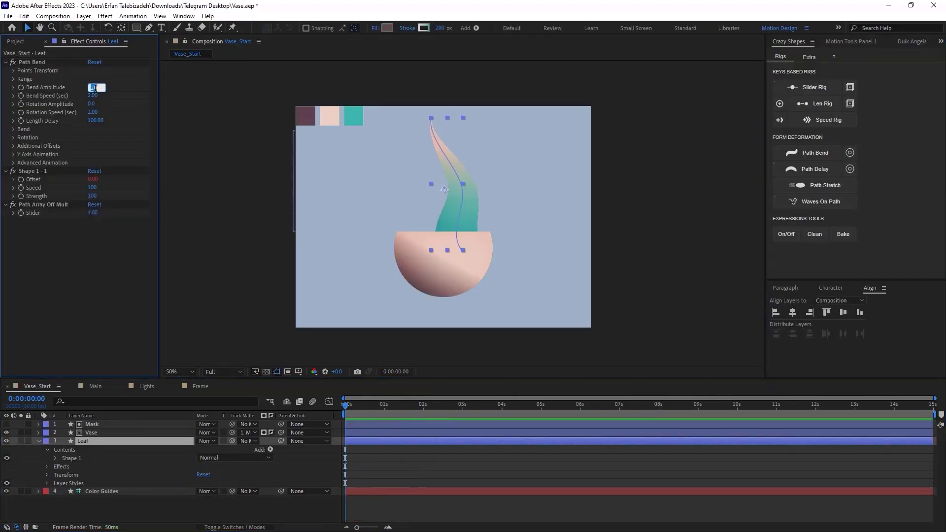
pyautogui.write('4')
pyautogui.press('Return')
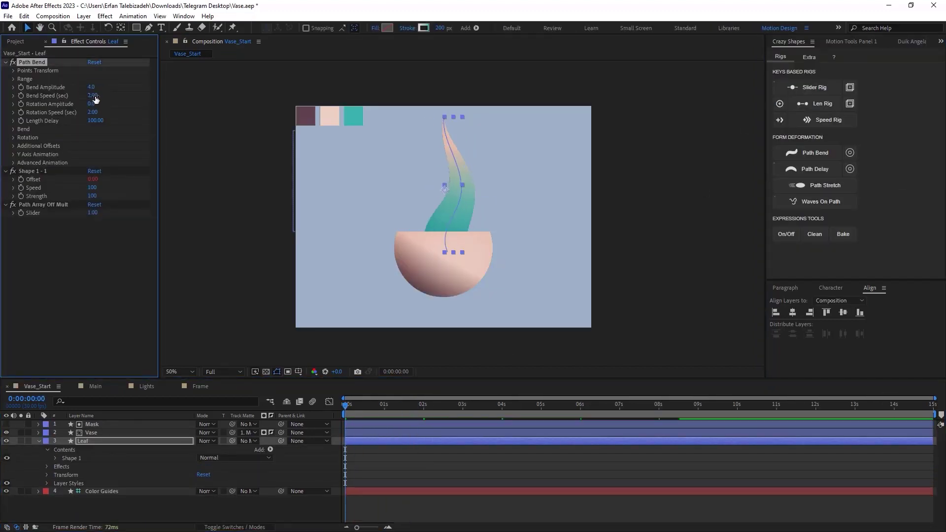
# - Set the leaf's Path Array Off Mult slider to 0 and preview the bending animation
pyautogui.click(93, 213)
pyautogui.write('0')
pyautogui.click(102, 242)
pyautogui.press('space')
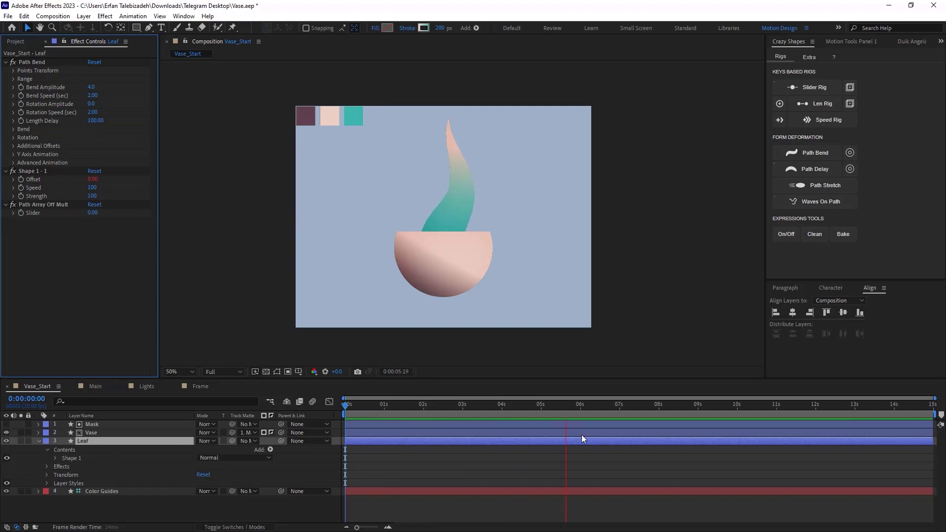
pyautogui.press('space')
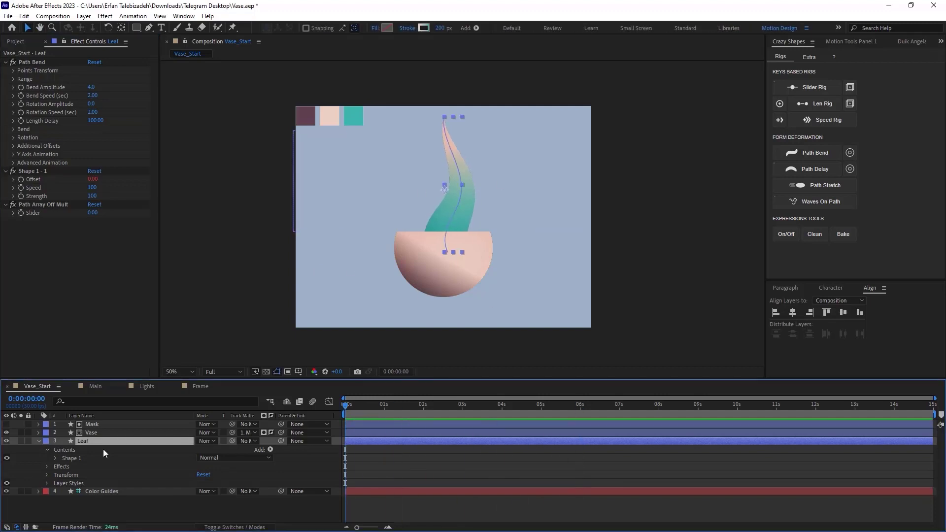
# - Undo the Path Bend rig and its settings on the Leaf layer
pyautogui.hotkey('ctrl', 'z')
pyautogui.hotkey('ctrl', 'z')
pyautogui.hotkey('ctrl', 'z')
pyautogui.hotkey('ctrl', 'z')
pyautogui.hotkey('ctrl', 'shift', 'z')
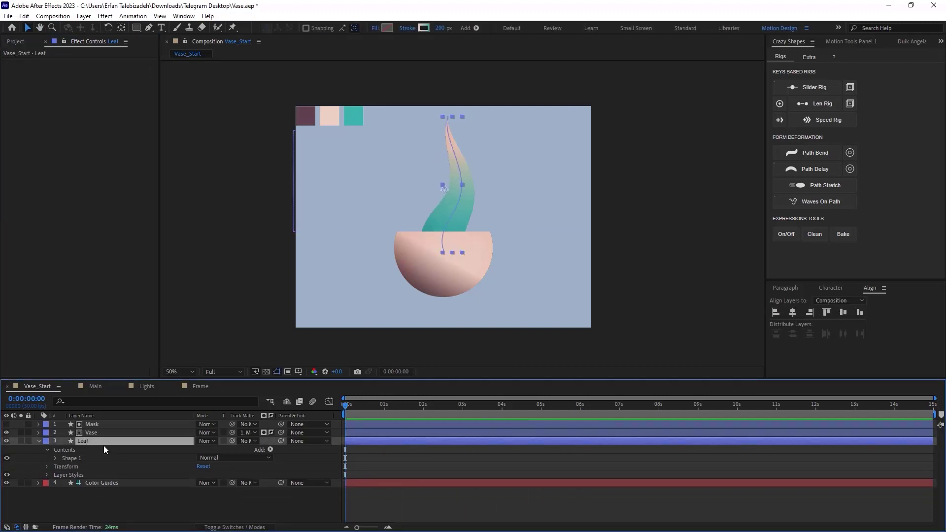
# - Apply CC Bend It to the Leaf layer and place its start point inside the vase below the leaf, at about 594, 666
pyautogui.hotkey('ctrl', 'space')
pyautogui.write('cc bend')
pyautogui.click(461, 188)
pyautogui.click(92, 79)
pyautogui.click(442, 270)
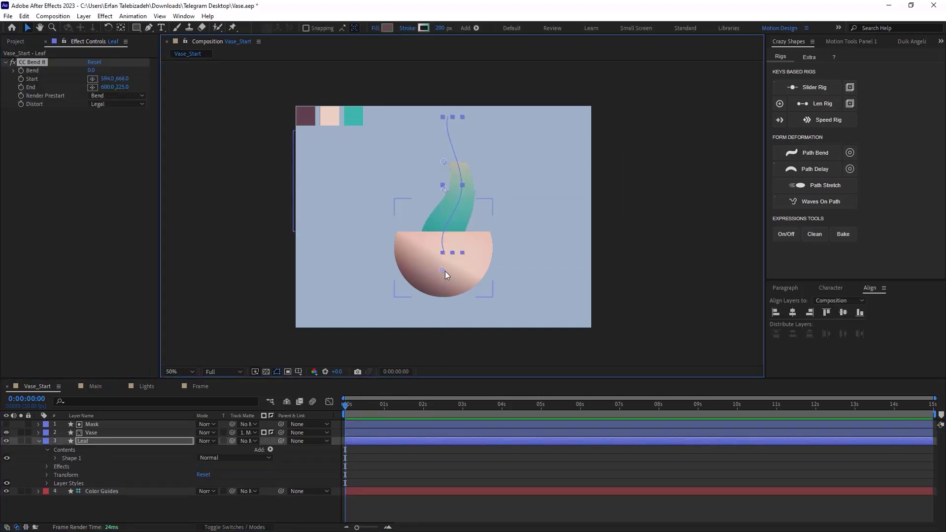
# - Place the CC Bend It end point just above the leaf's tip and adjust the Bend amount
pyautogui.click(93, 87)
pyautogui.click(451, 99)
pyautogui.moveTo(451, 100); pyautogui.dragTo(455, 89)
pyautogui.moveTo(95, 70)
pyautogui.mouseDown()
pyautogui.moveTo(120, 74)
pyautogui.moveTo(87, 81)
pyautogui.mouseUp()
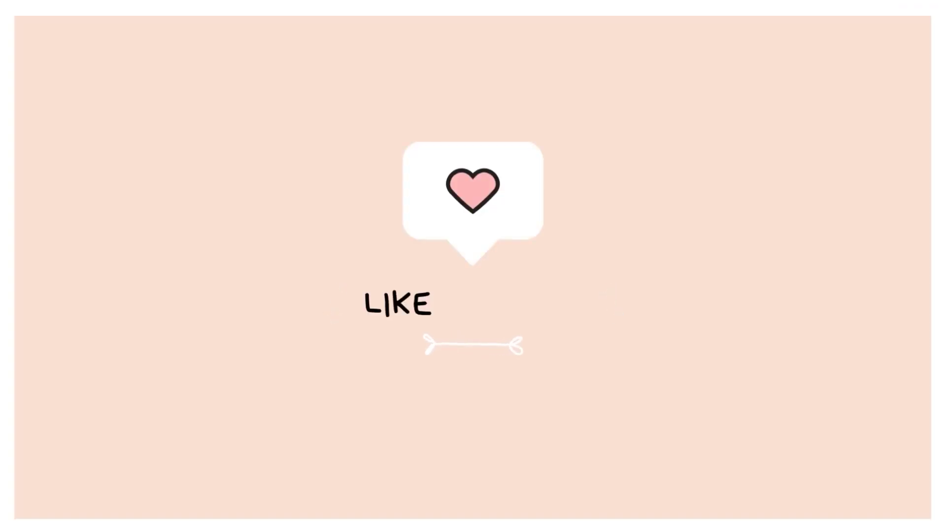